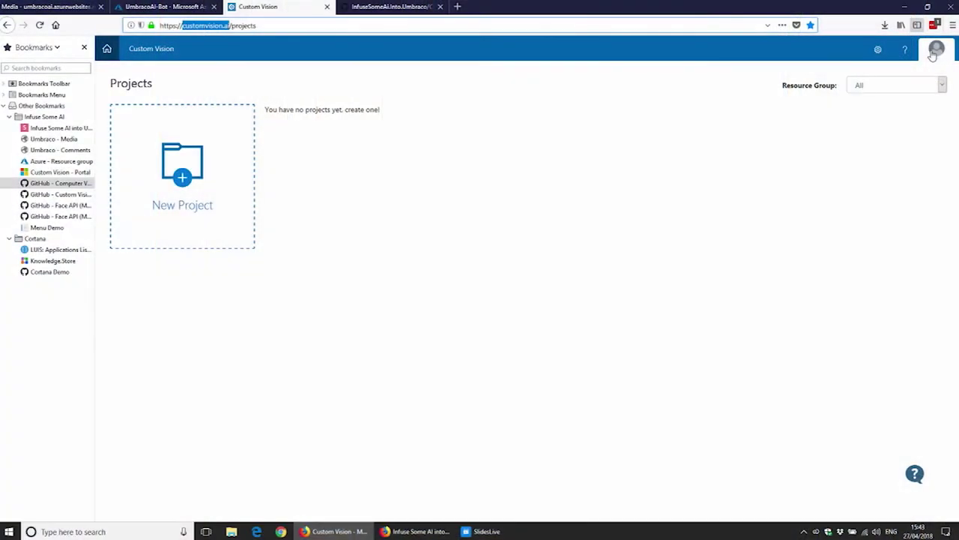
Step: Glance at the account menu, then begin a new Custom Vision project from the New Project tile
{"action": "left_click", "coordinate": [935, 52]}
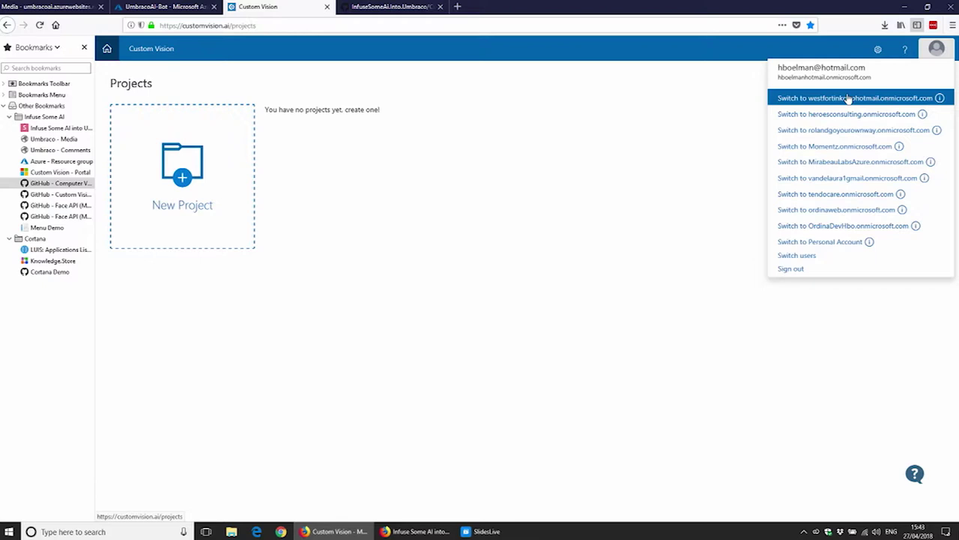
{"action": "left_click", "coordinate": [507, 88]}
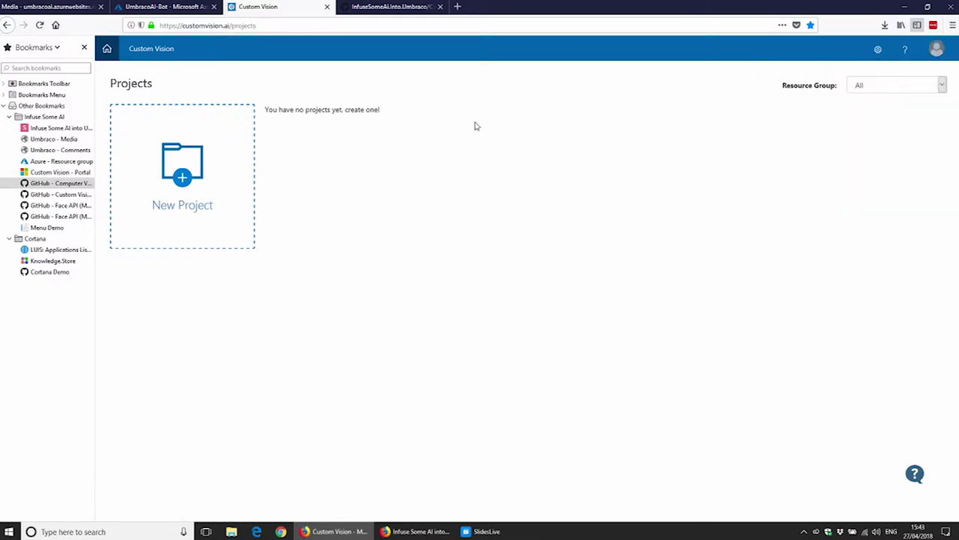
{"action": "left_click", "coordinate": [180, 212]}
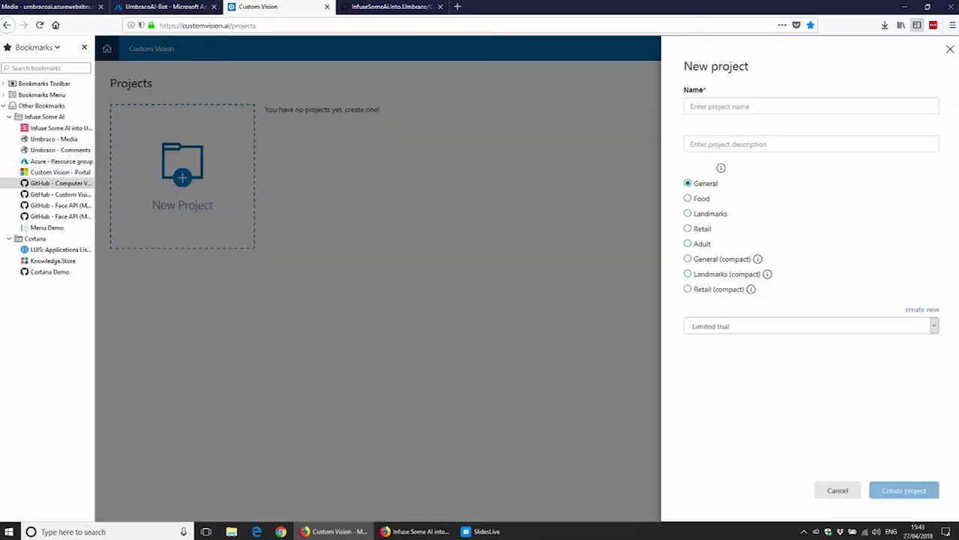
Step: Check the available resource groups on the new-project form, then cancel the form
{"action": "left_click", "coordinate": [781, 144]}
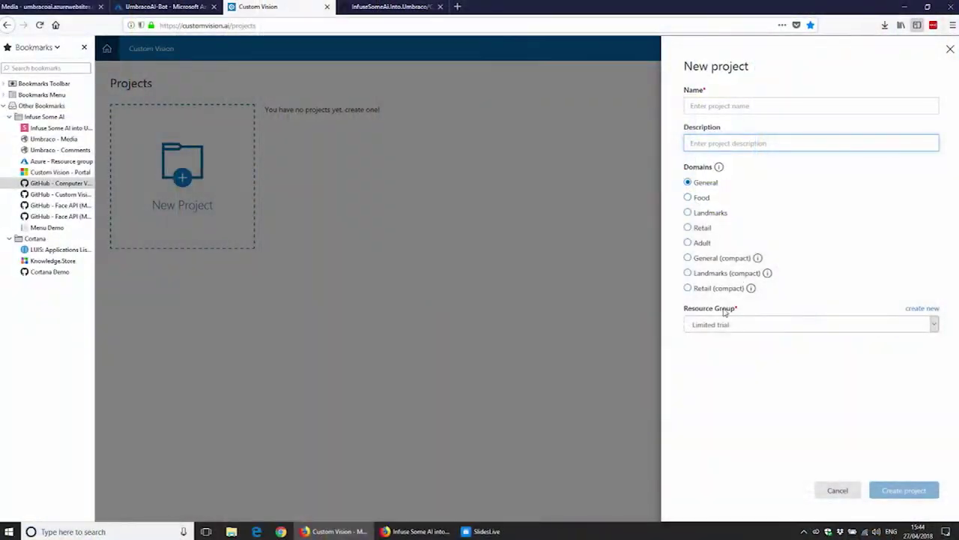
{"action": "left_click", "coordinate": [715, 330]}
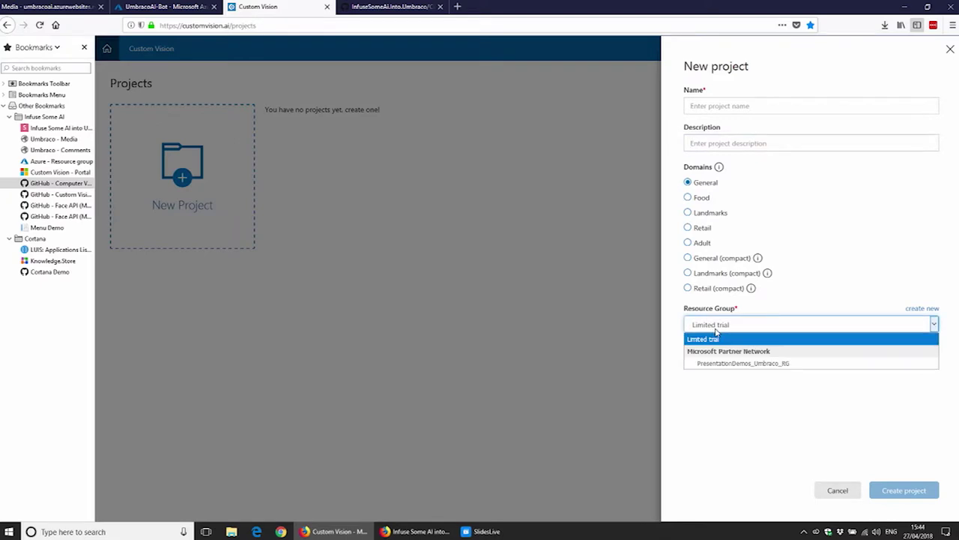
{"action": "left_click", "coordinate": [854, 493]}
{"action": "left_click", "coordinate": [848, 491]}
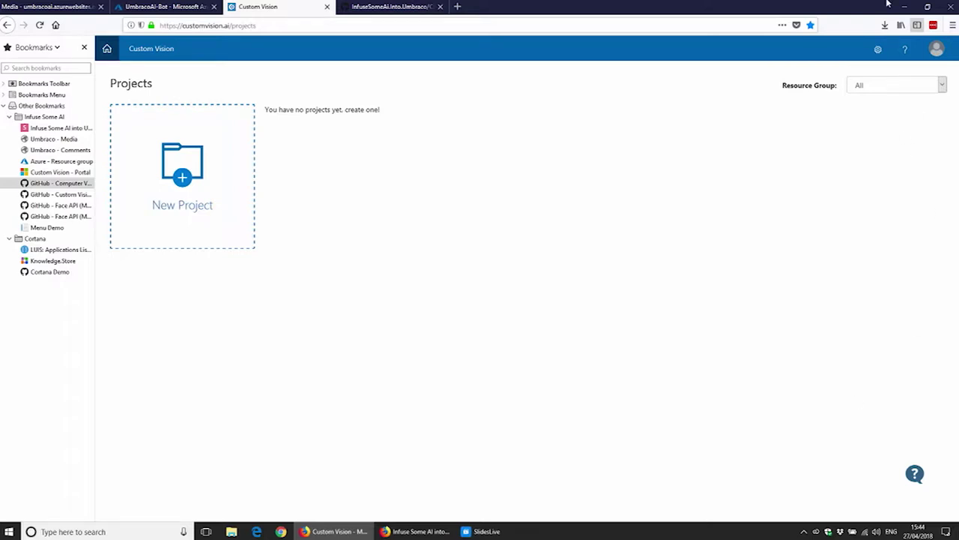
Step: Copy the PresentationDemos_Umbraco_RG training key from settings, then minimise the browser and launch VisionDemoSetup
{"action": "left_click", "coordinate": [927, 6]}
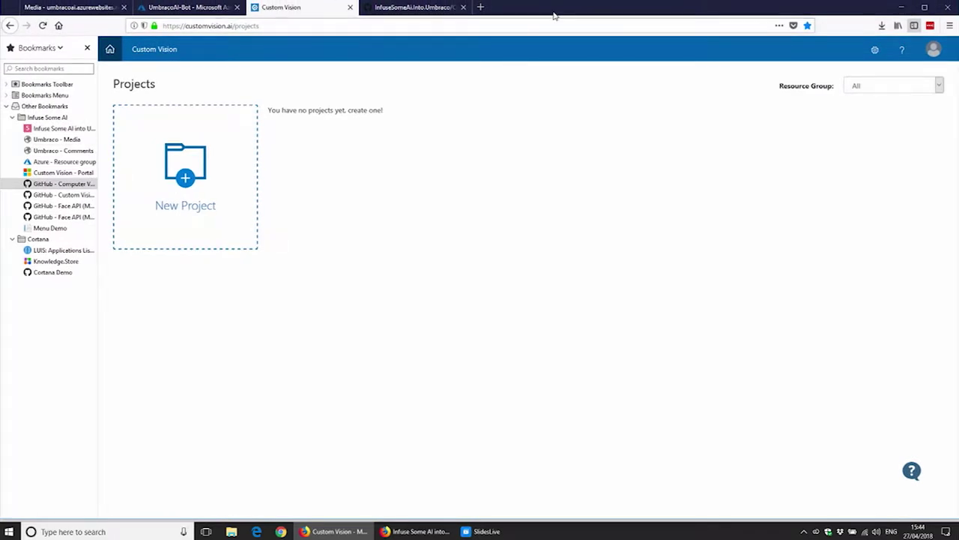
{"action": "left_click", "coordinate": [870, 61]}
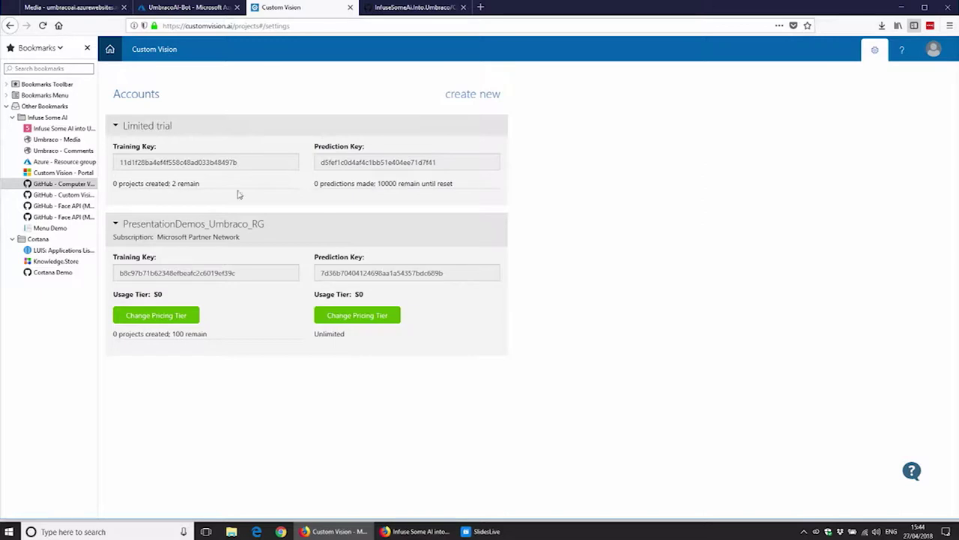
{"action": "double_click", "coordinate": [240, 273]}
{"action": "key", "text": "ctrl+c"}
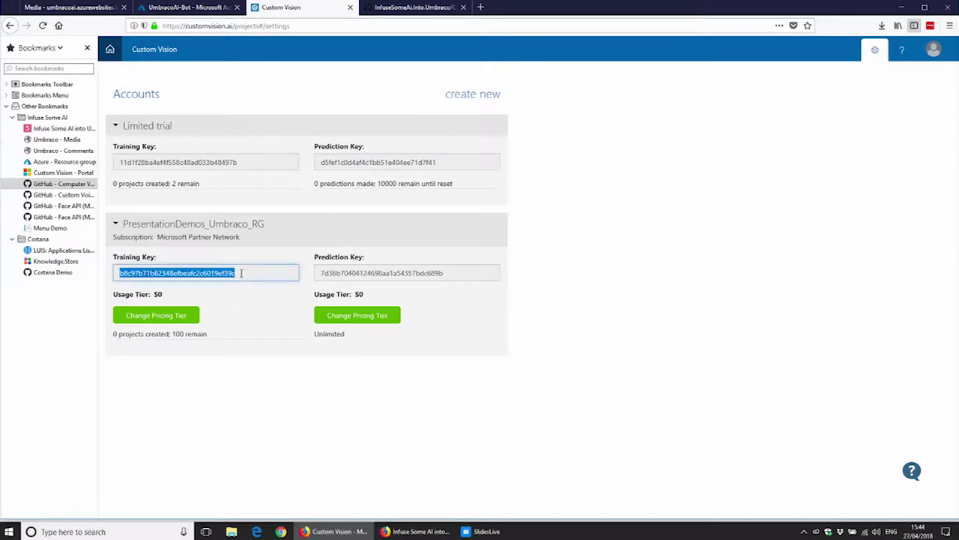
{"action": "left_click", "coordinate": [900, 10]}
{"action": "double_click", "coordinate": [16, 167]}
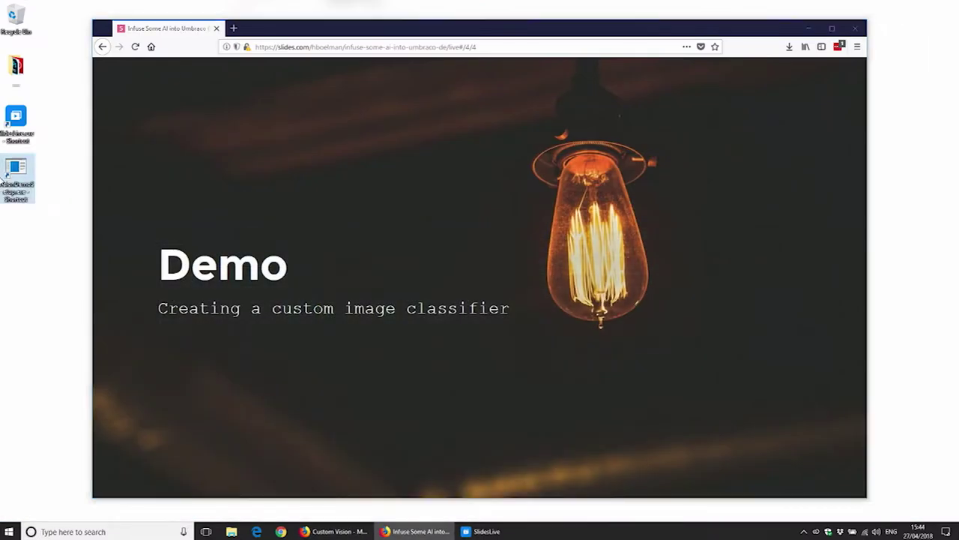
Step: Submit the training key to VisionDemoSetup so it creates the Demo project, then return to Projects
{"action": "key", "text": "ctrl+v"}
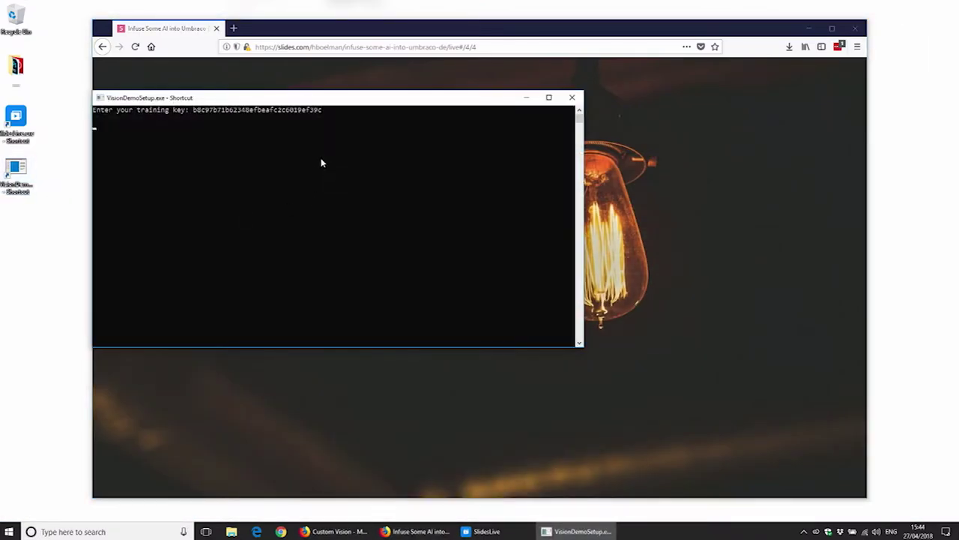
{"action": "key", "text": "Return"}
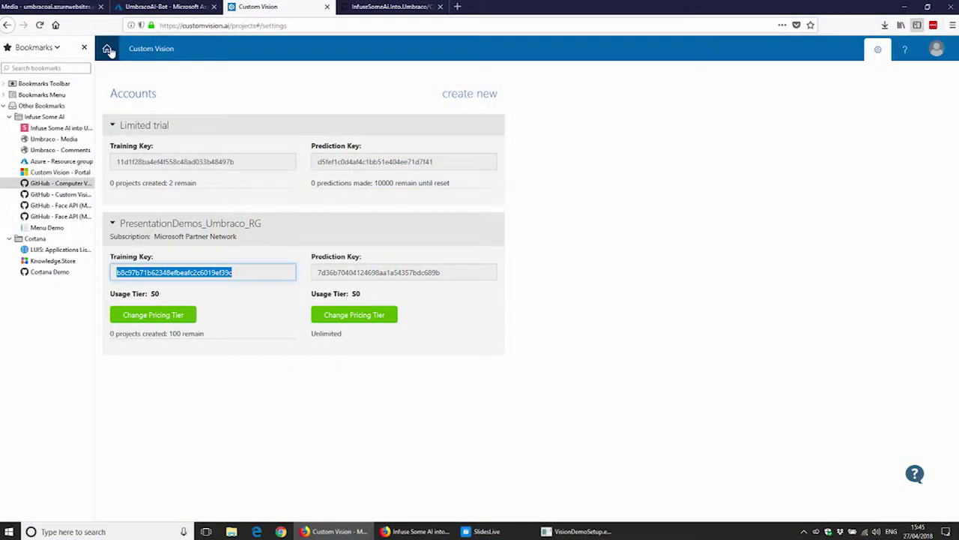
{"action": "left_click", "coordinate": [107, 48]}
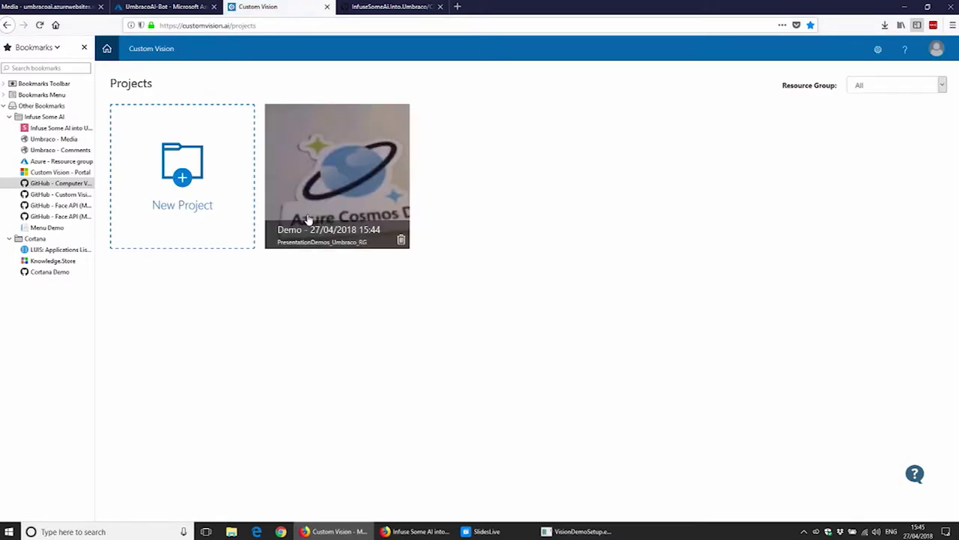
Step: Open the Demo project, browse its 127 tagged sticker images, and check the console's training status
{"action": "left_click", "coordinate": [322, 234]}
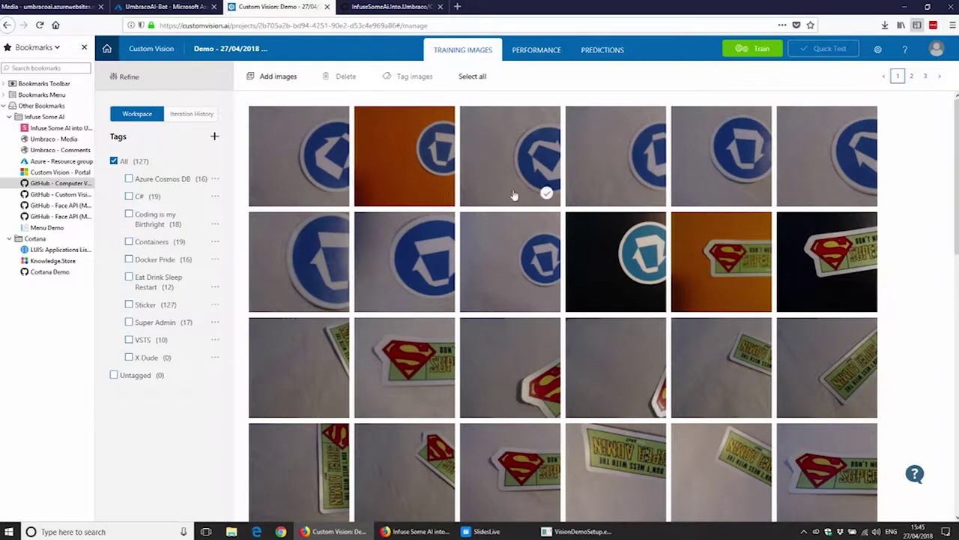
{"action": "scroll", "coordinate": [616, 210], "scroll_direction": "down", "scroll_amount": 3}
{"action": "scroll", "coordinate": [772, 343], "scroll_direction": "down", "scroll_amount": 5}
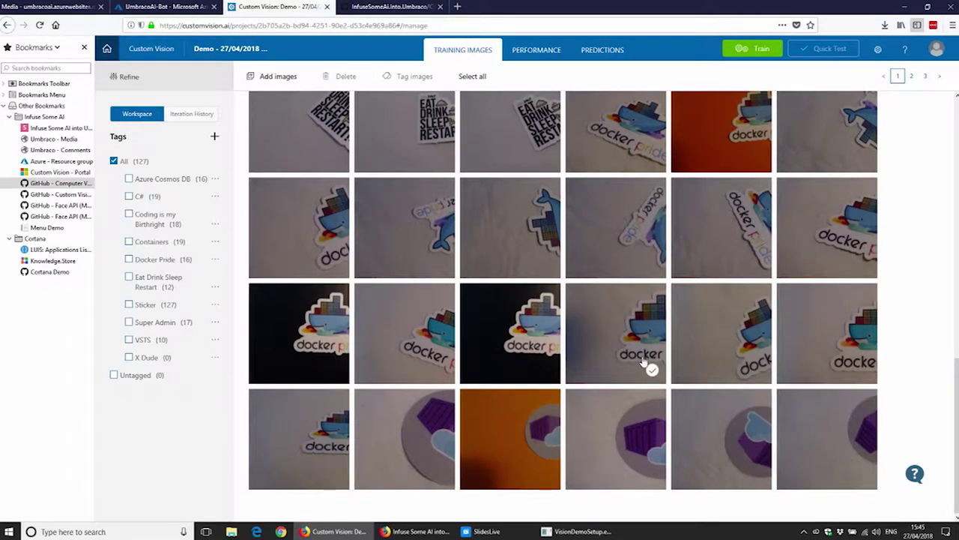
{"action": "scroll", "coordinate": [643, 364], "scroll_direction": "up", "scroll_amount": 3}
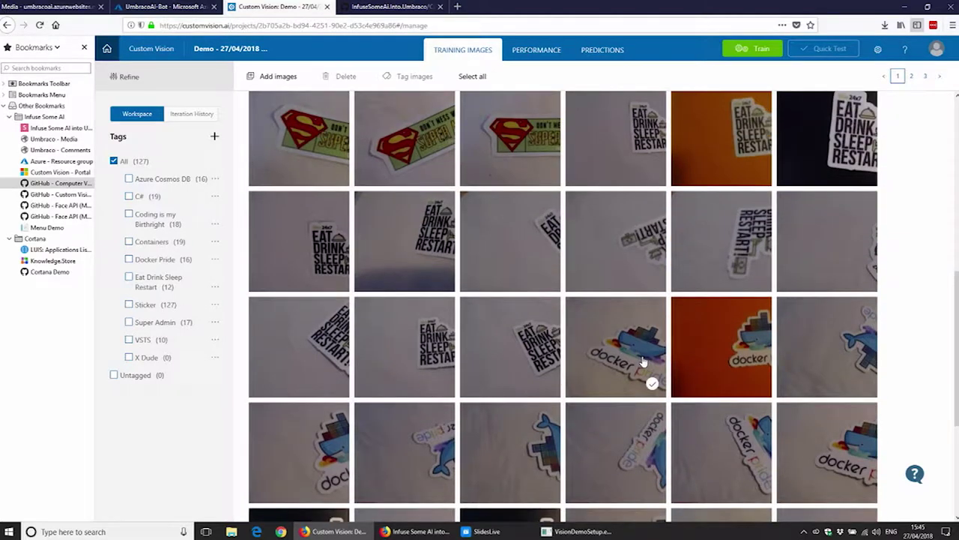
{"action": "scroll", "coordinate": [643, 364], "scroll_direction": "up", "scroll_amount": 1}
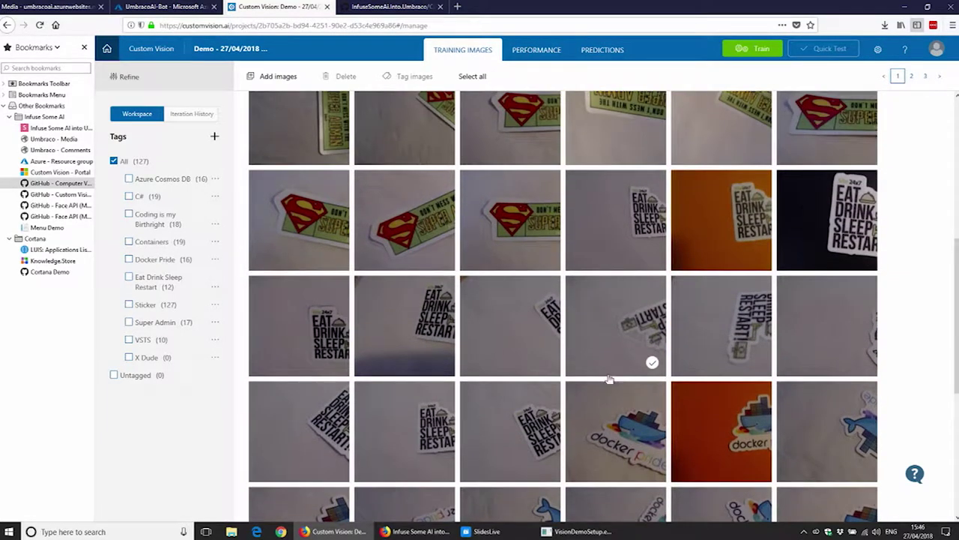
{"action": "left_click", "coordinate": [589, 532]}
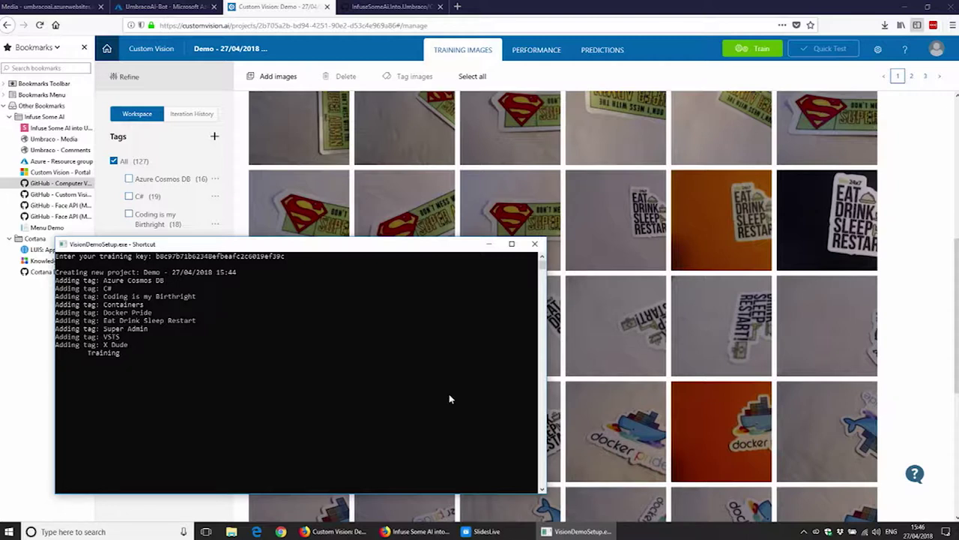
{"action": "left_click", "coordinate": [548, 57]}
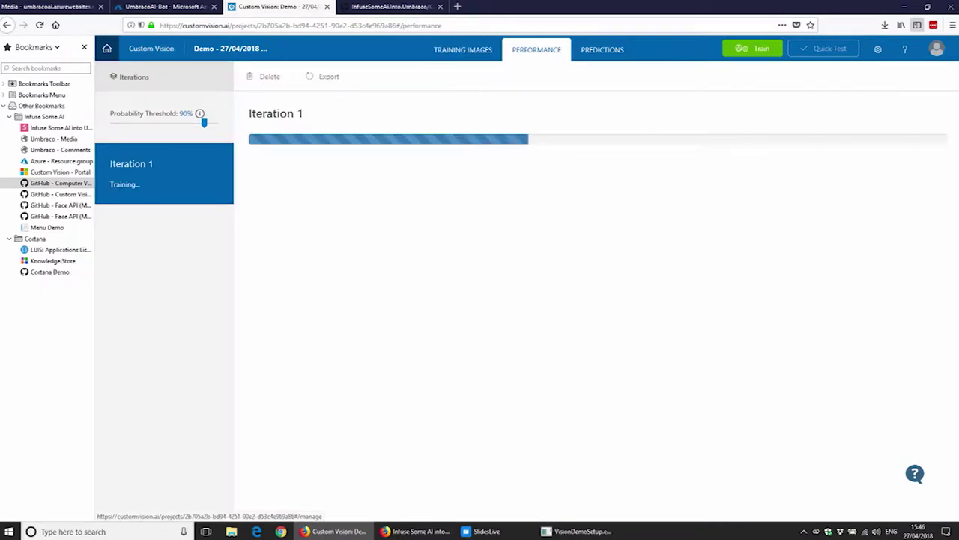
Step: Confirm the console reports Done and Iteration 1 scores 100.0% precision and 97.1% recall
{"action": "left_click", "coordinate": [596, 531]}
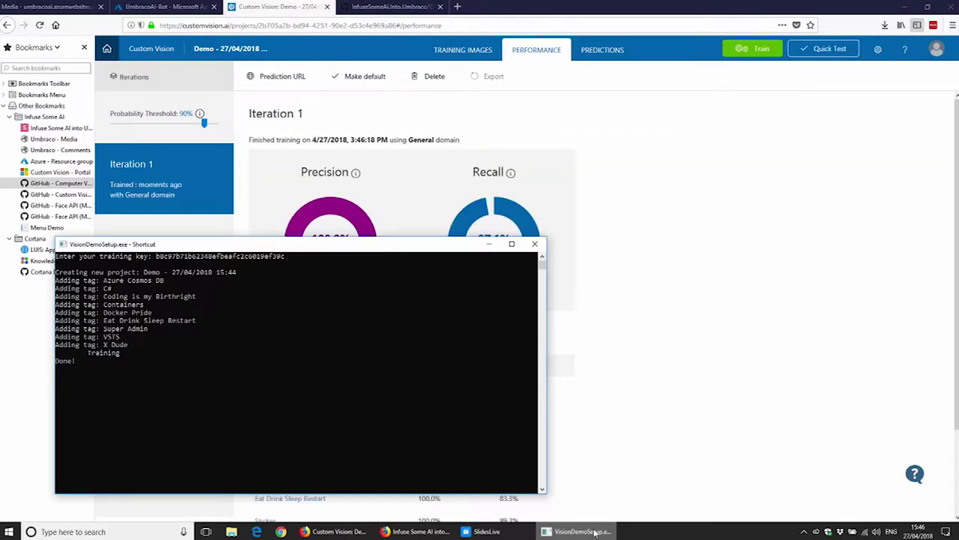
{"action": "left_click", "coordinate": [659, 168]}
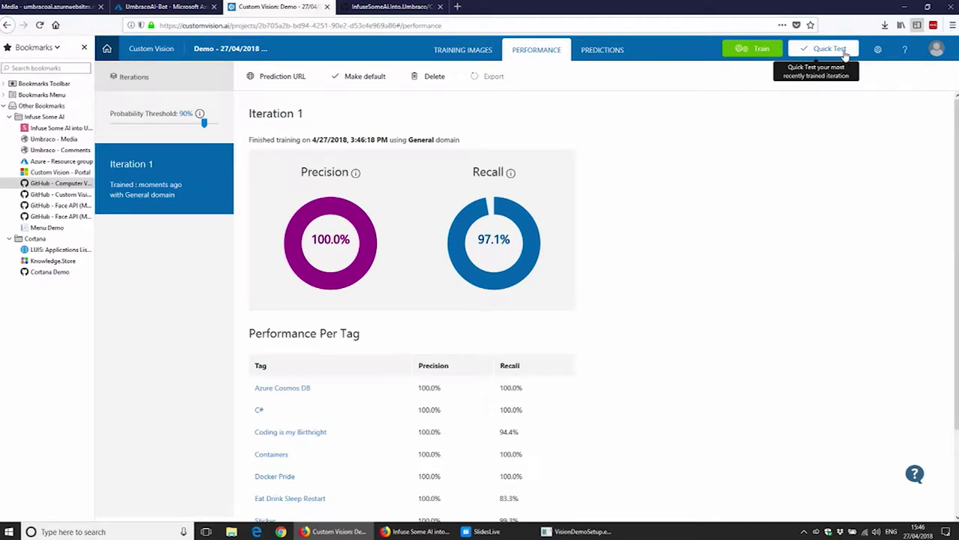
{"action": "left_click", "coordinate": [845, 54]}
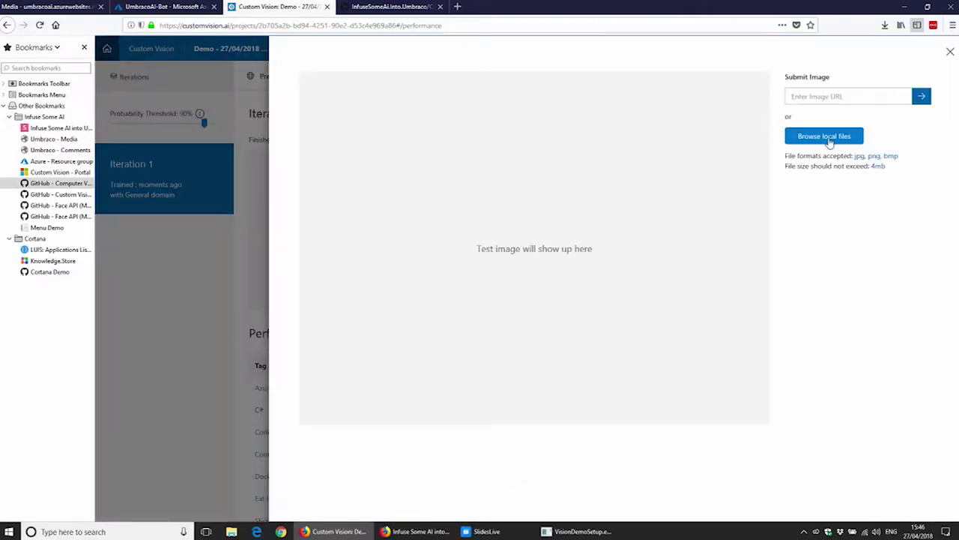
Step: Quick-test the model with c_sharp.jpg from the 02 - Custom Vision Control Images folder
{"action": "left_click", "coordinate": [825, 136]}
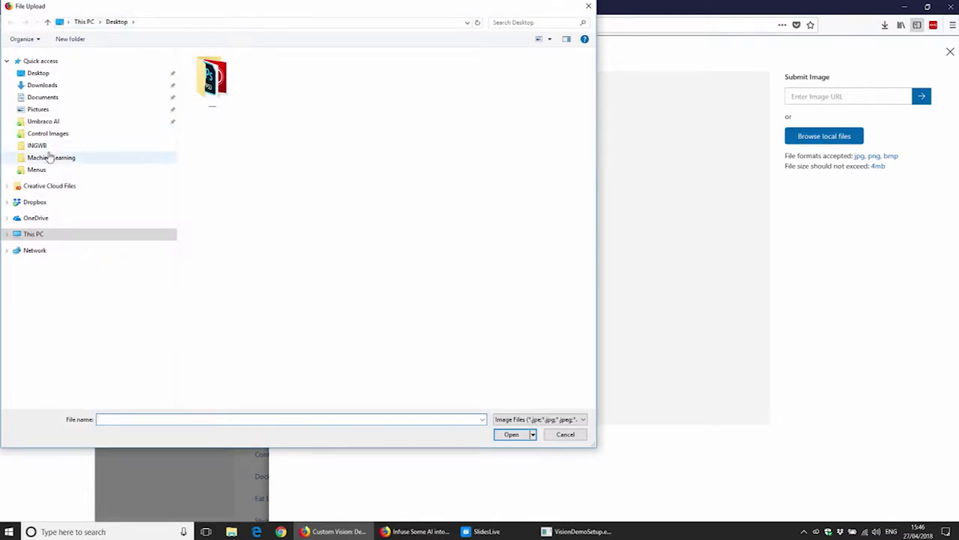
{"action": "left_click", "coordinate": [53, 122]}
{"action": "double_click", "coordinate": [262, 80]}
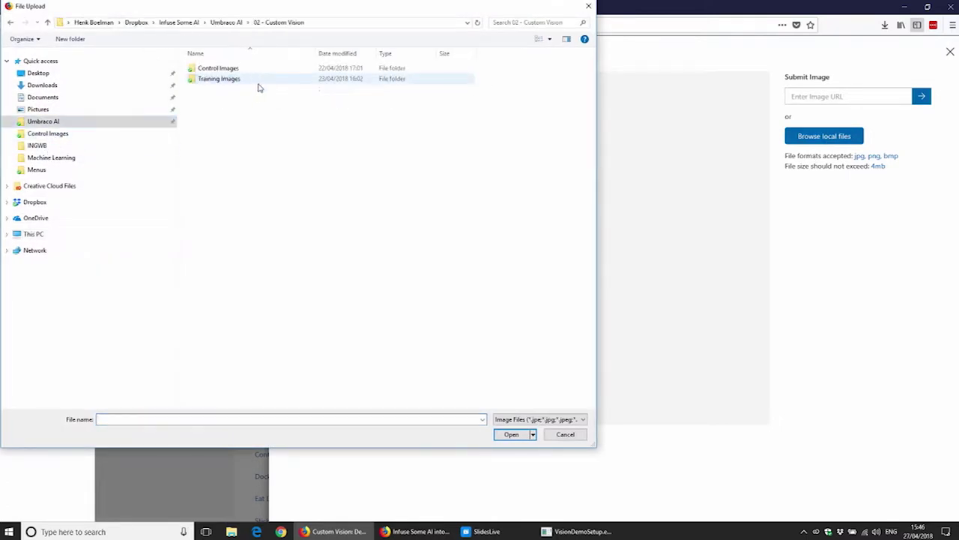
{"action": "double_click", "coordinate": [240, 80]}
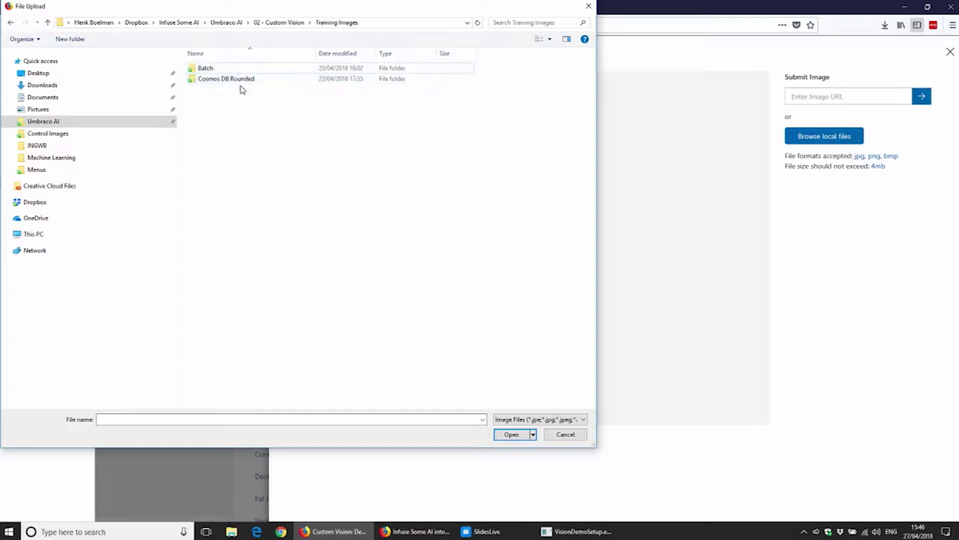
{"action": "double_click", "coordinate": [236, 69]}
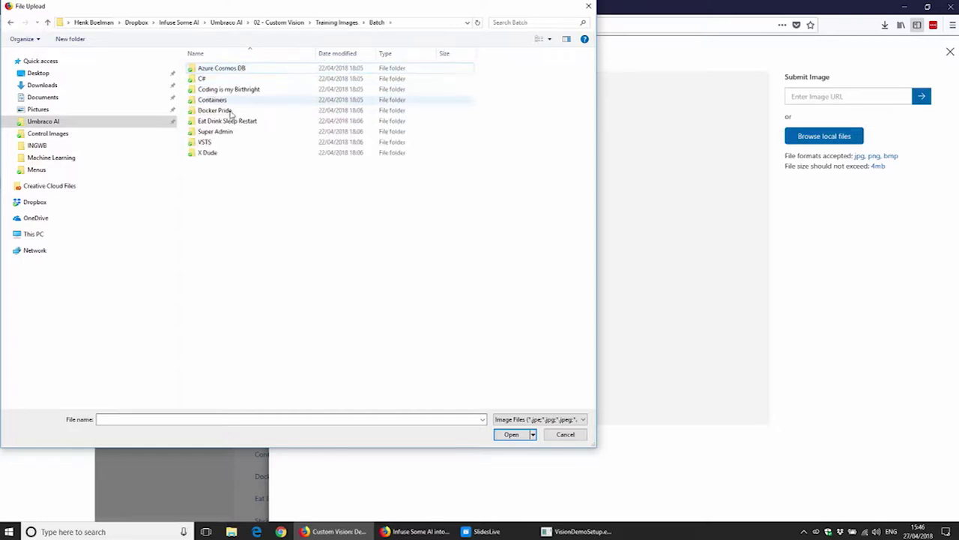
{"action": "left_click", "coordinate": [324, 24]}
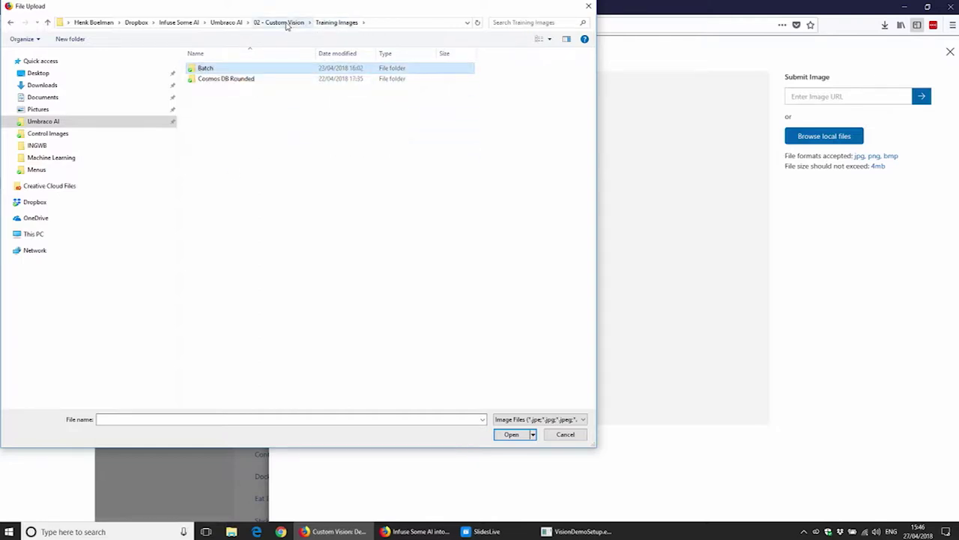
{"action": "left_click", "coordinate": [287, 24]}
{"action": "double_click", "coordinate": [241, 70]}
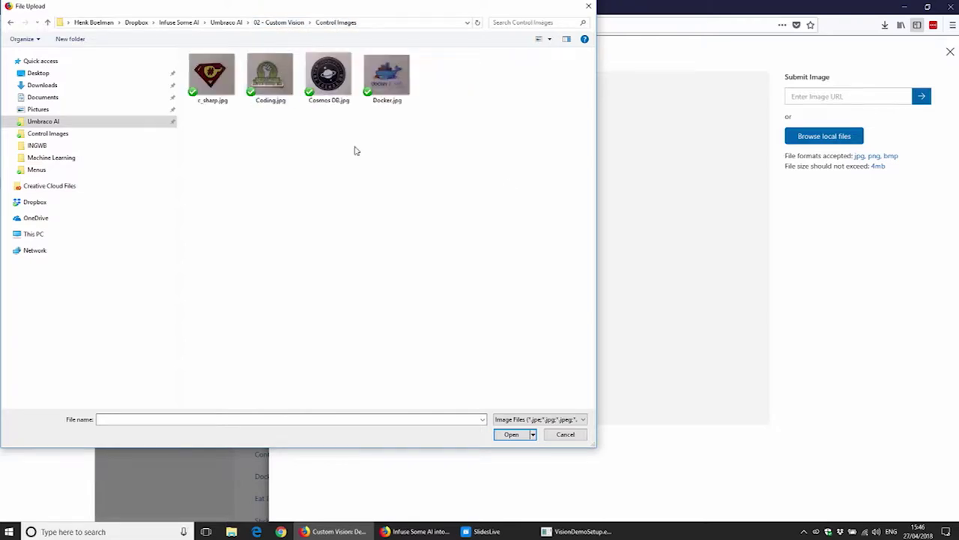
{"action": "double_click", "coordinate": [226, 79]}
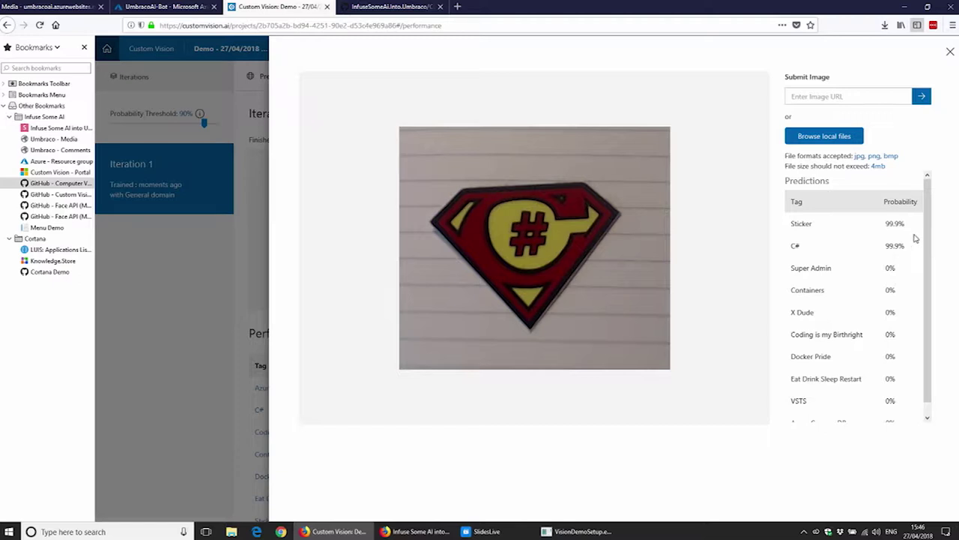
Step: Highlight the Sticker and C# predictions at 99.9% each, then close the results
{"action": "left_click_drag", "start_coordinate": [889, 221], "coordinate": [805, 224]}
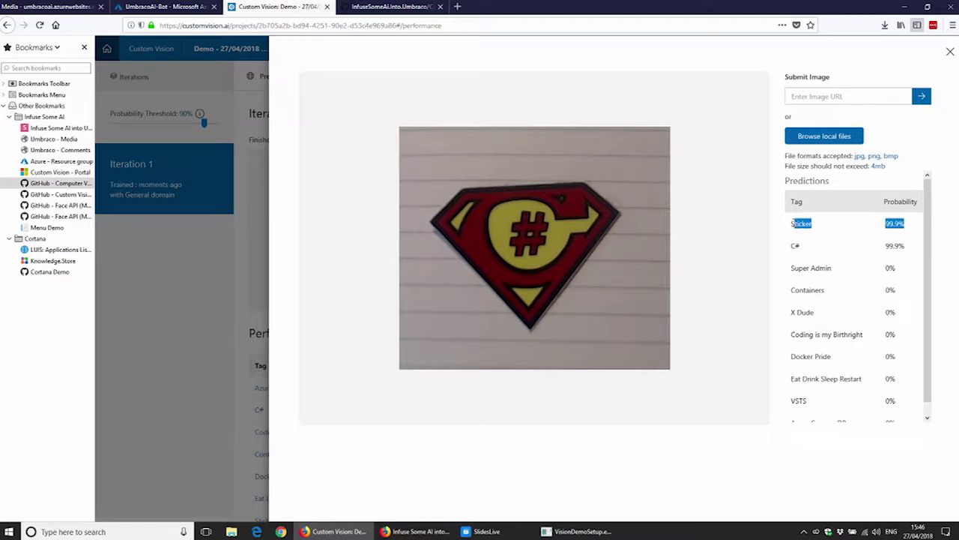
{"action": "left_click", "coordinate": [899, 245]}
{"action": "left_click_drag", "start_coordinate": [907, 250], "coordinate": [885, 247]}
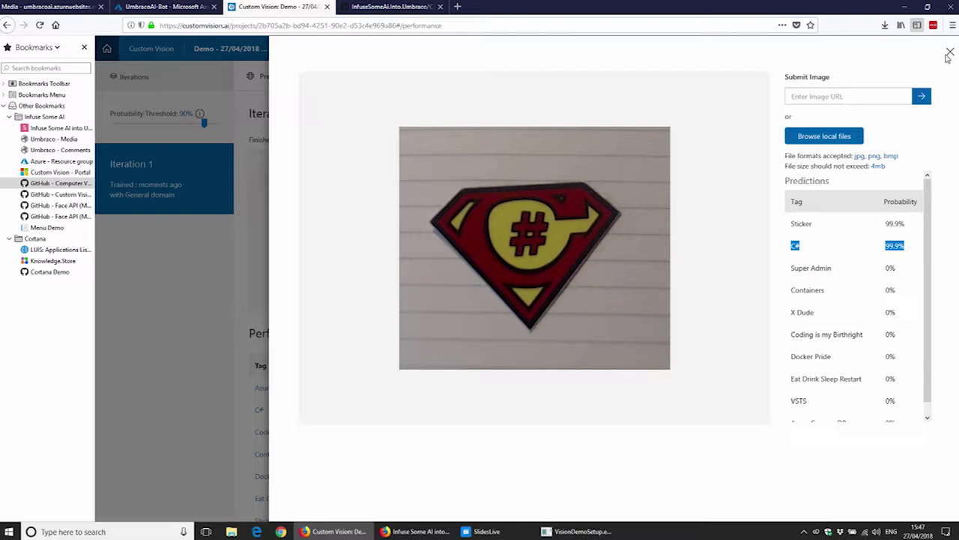
{"action": "left_click", "coordinate": [949, 56]}
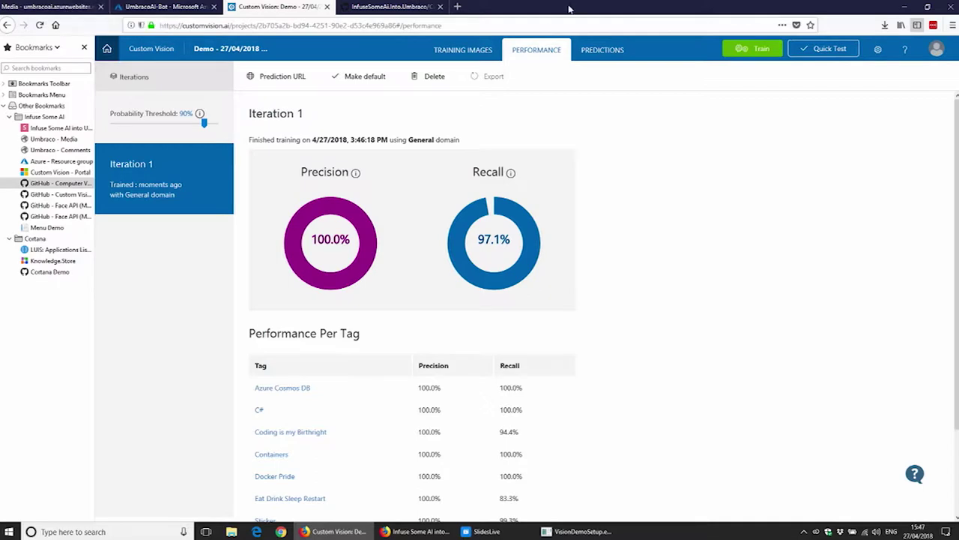
Step: Show the Prediction API endpoints and headers for Iteration 1 via Prediction URL
{"action": "left_click", "coordinate": [254, 75]}
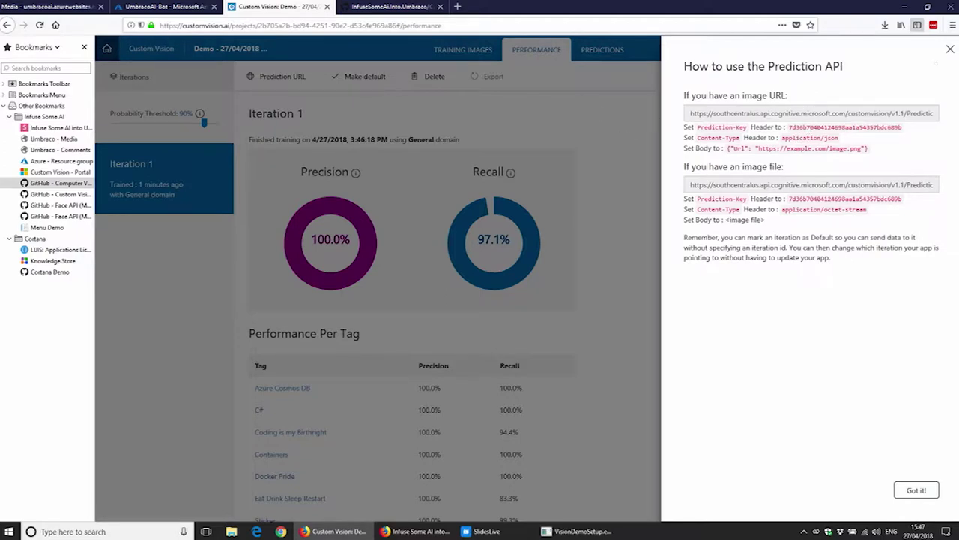
Step: Copy the Demo project's Project Id from project settings and switch to the Umbraco back office
{"action": "left_click", "coordinate": [949, 51]}
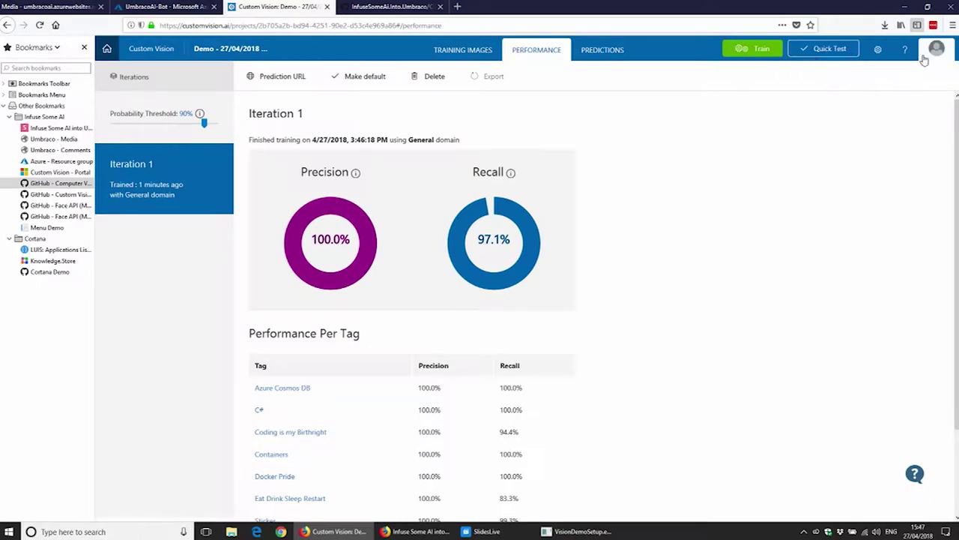
{"action": "left_click", "coordinate": [878, 54]}
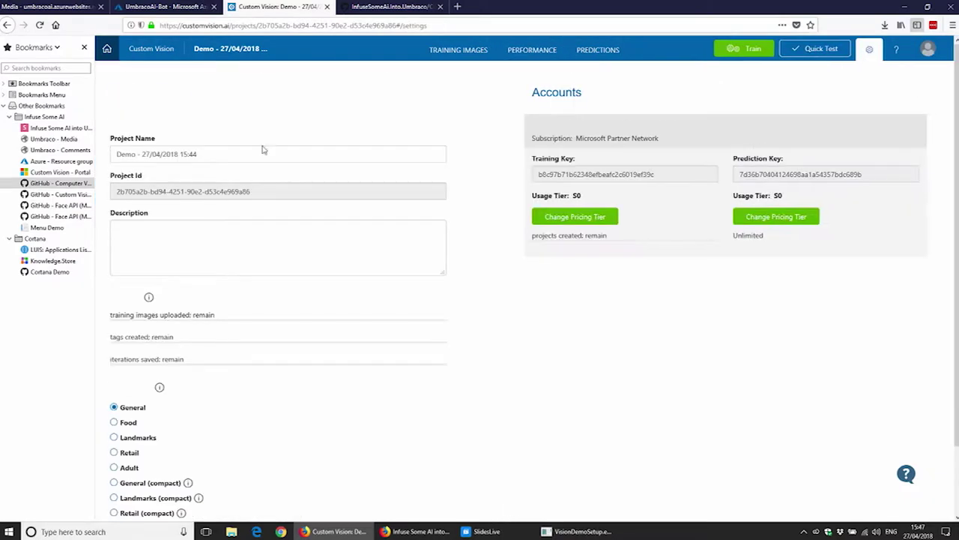
{"action": "left_click_drag", "start_coordinate": [261, 196], "coordinate": [121, 190]}
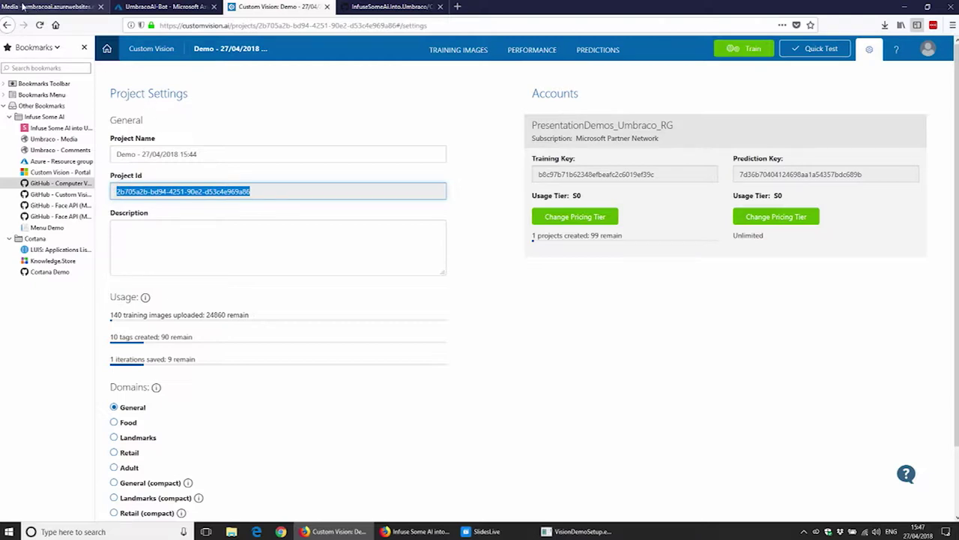
{"action": "left_click", "coordinate": [51, 7]}
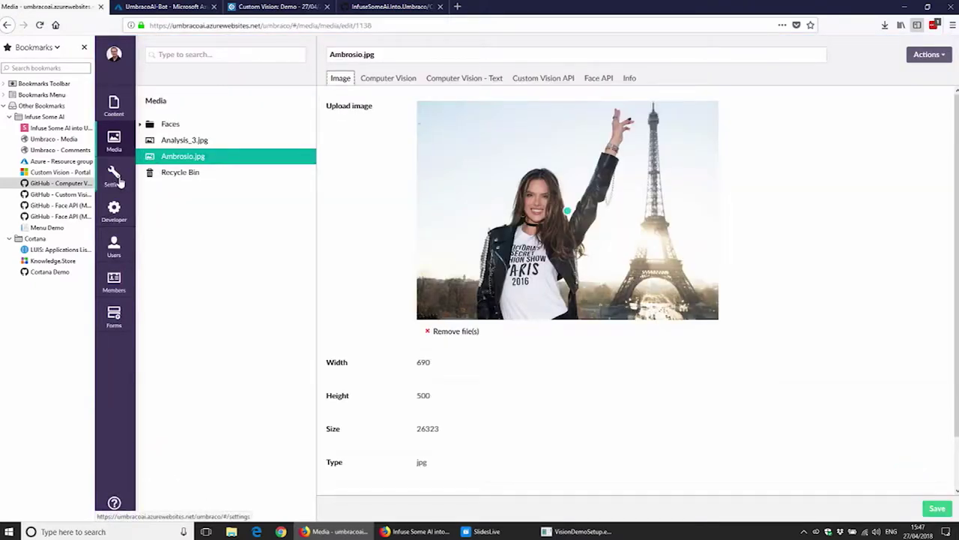
{"action": "left_click", "coordinate": [117, 177]}
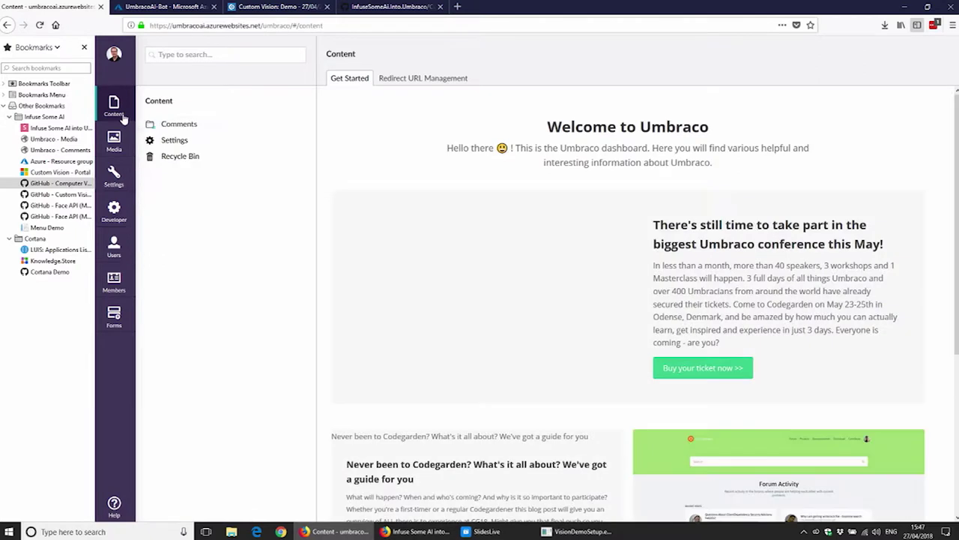
Step: Paste the Project Id into the Settings node's Custom Vision Project Id, publish, then go to Media
{"action": "left_click", "coordinate": [174, 140]}
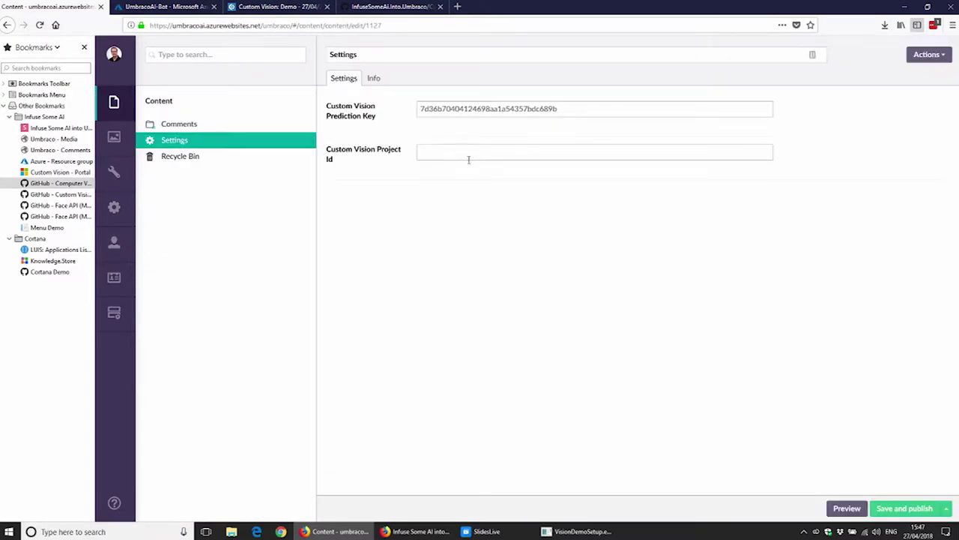
{"action": "type", "text": "2b705a2b-bd94-4251-90e2-d53c4e969a86"}
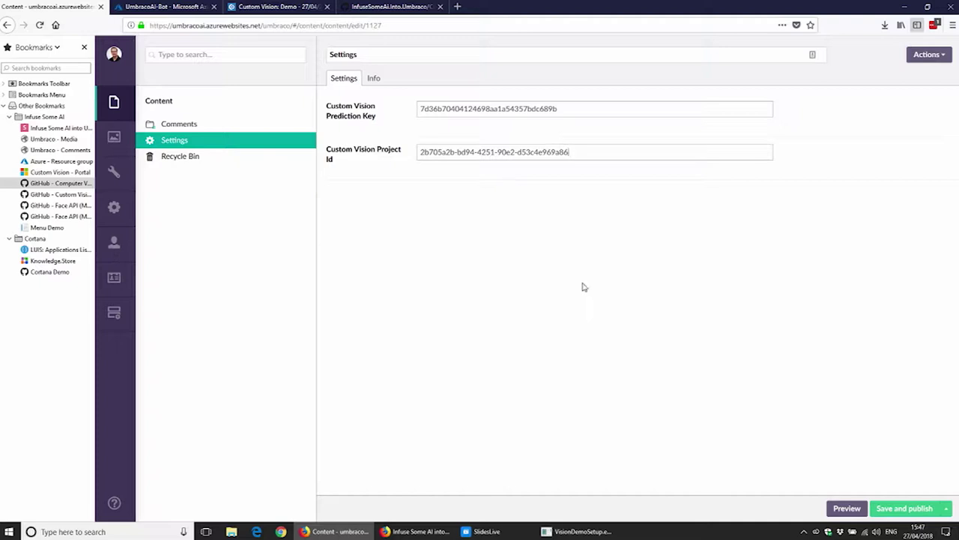
{"action": "left_click", "coordinate": [915, 510]}
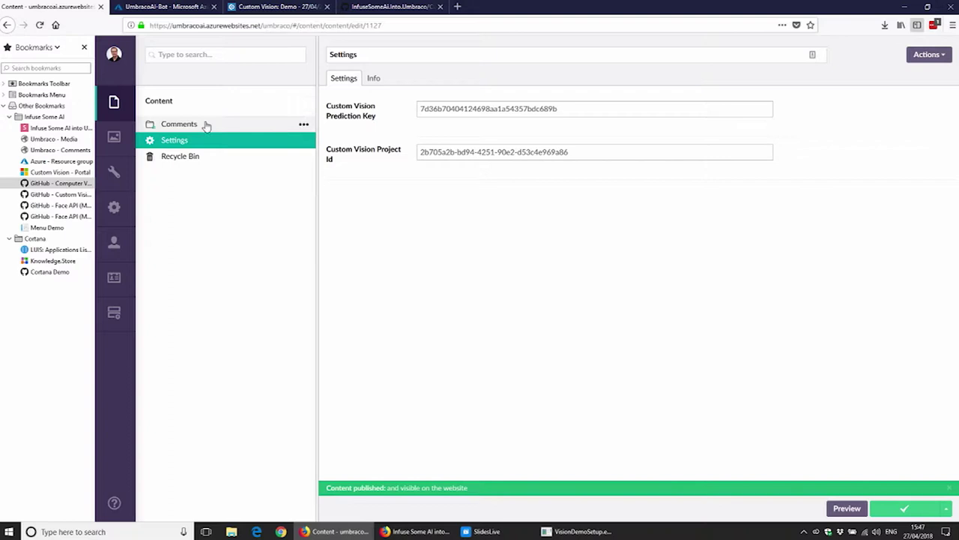
{"action": "left_click", "coordinate": [114, 139]}
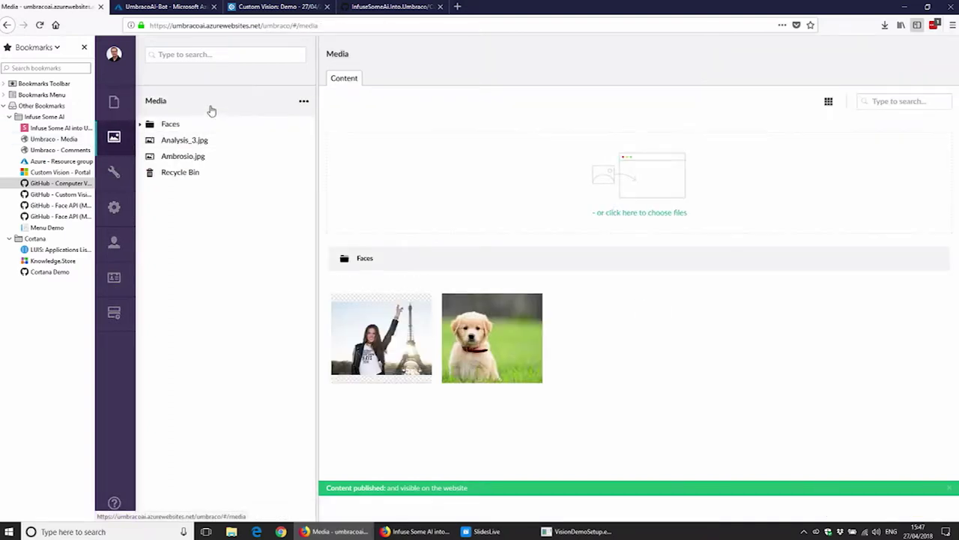
Step: Upload Coding.jpg from Umbraco AI > 02 - Custom Vision > Control Images to Media
{"action": "left_click", "coordinate": [655, 215]}
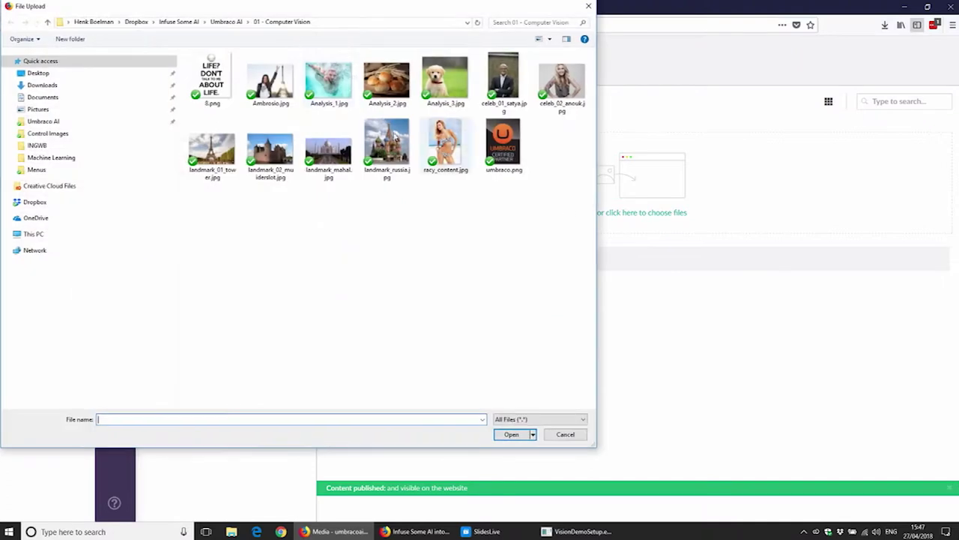
{"action": "left_click", "coordinate": [229, 22]}
{"action": "double_click", "coordinate": [225, 78]}
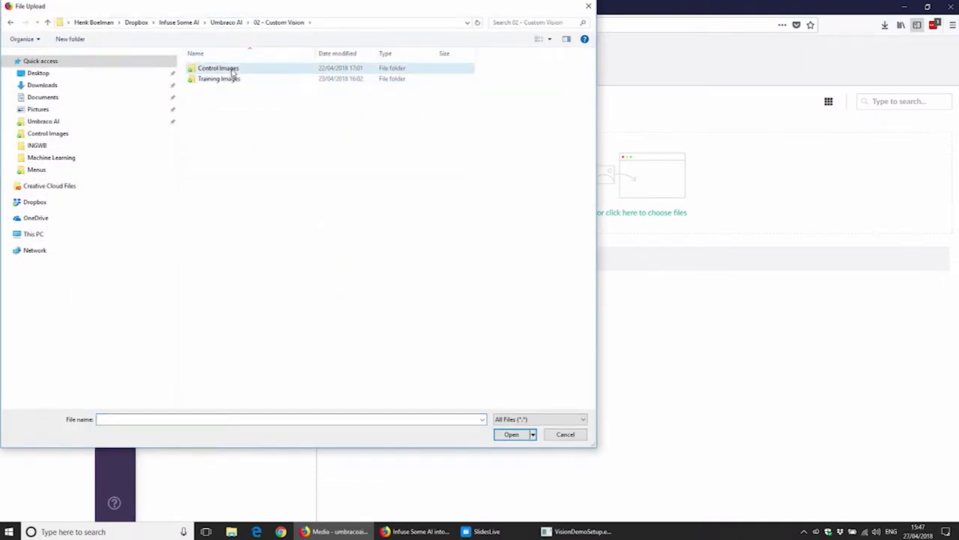
{"action": "left_click", "coordinate": [224, 71]}
{"action": "double_click", "coordinate": [224, 75]}
{"action": "double_click", "coordinate": [270, 79]}
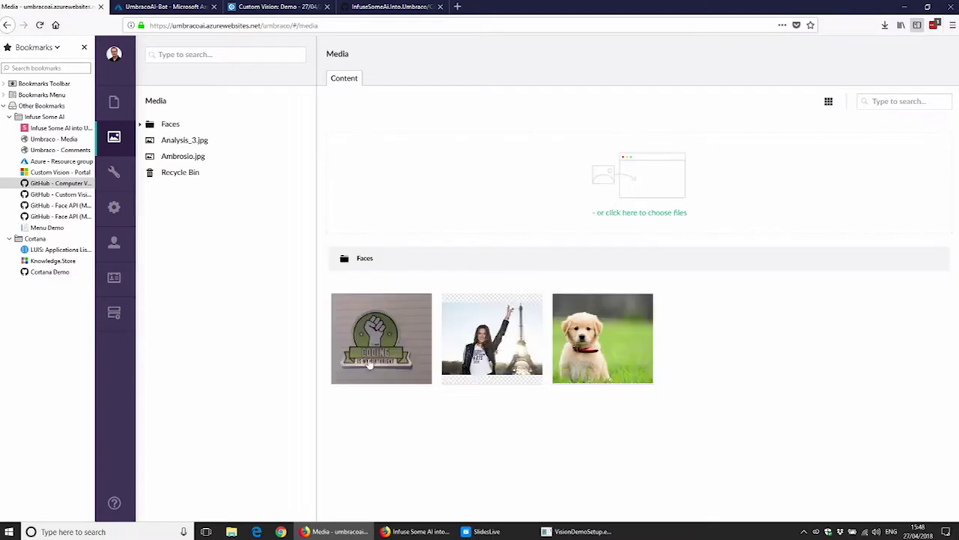
Step: Check Coding.jpg's detected text, general tags and Custom Vision tags Sticker and 'Coding is my Birthright'
{"action": "left_click", "coordinate": [374, 376]}
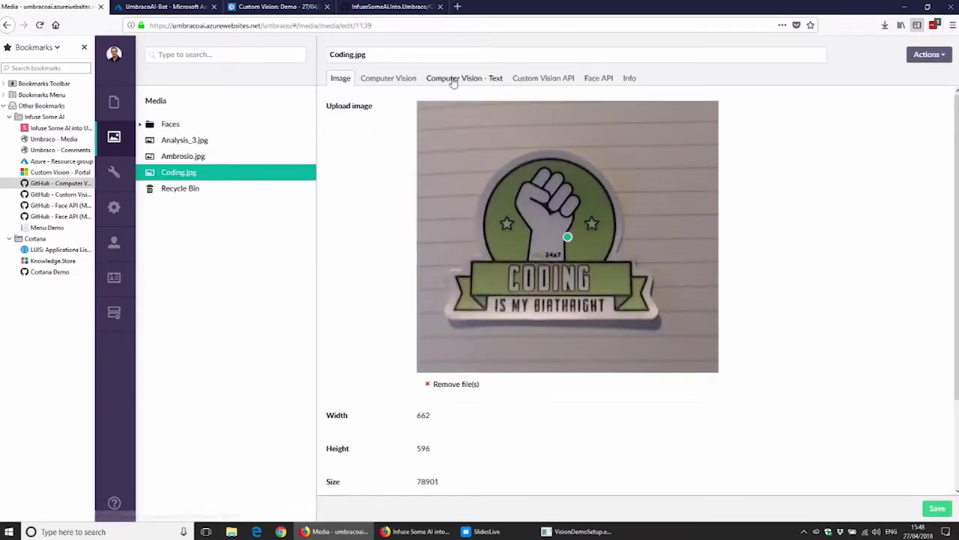
{"action": "left_click", "coordinate": [453, 80]}
{"action": "left_click", "coordinate": [378, 81]}
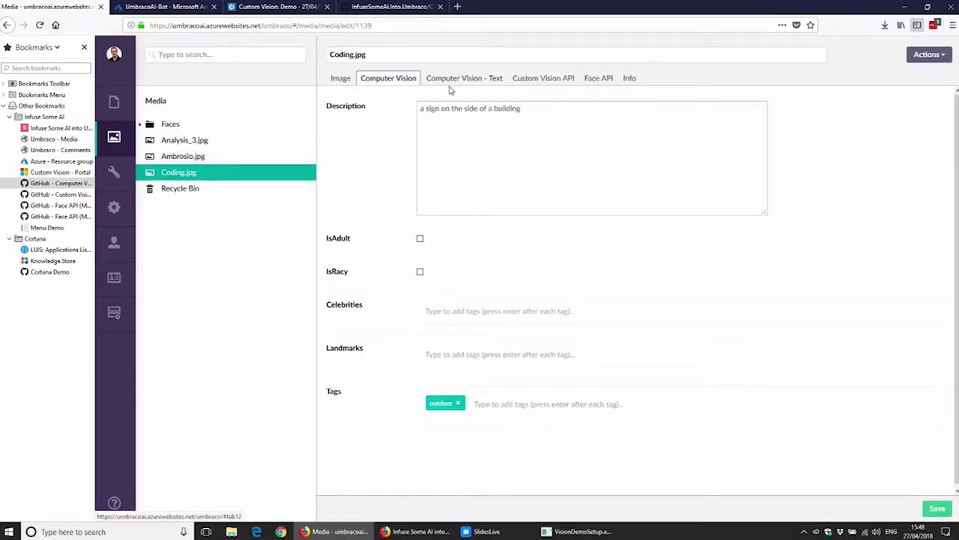
{"action": "left_click", "coordinate": [553, 81]}
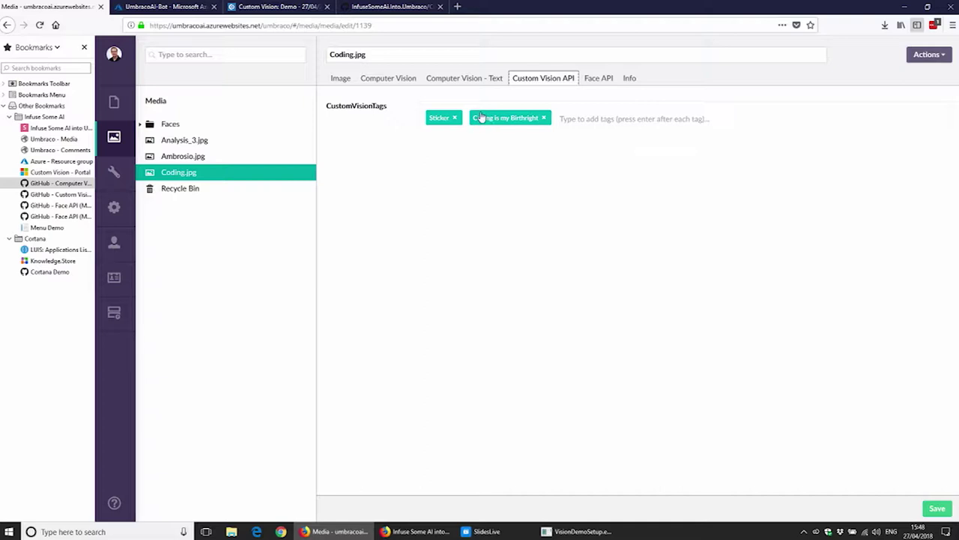
{"action": "left_click", "coordinate": [263, 7]}
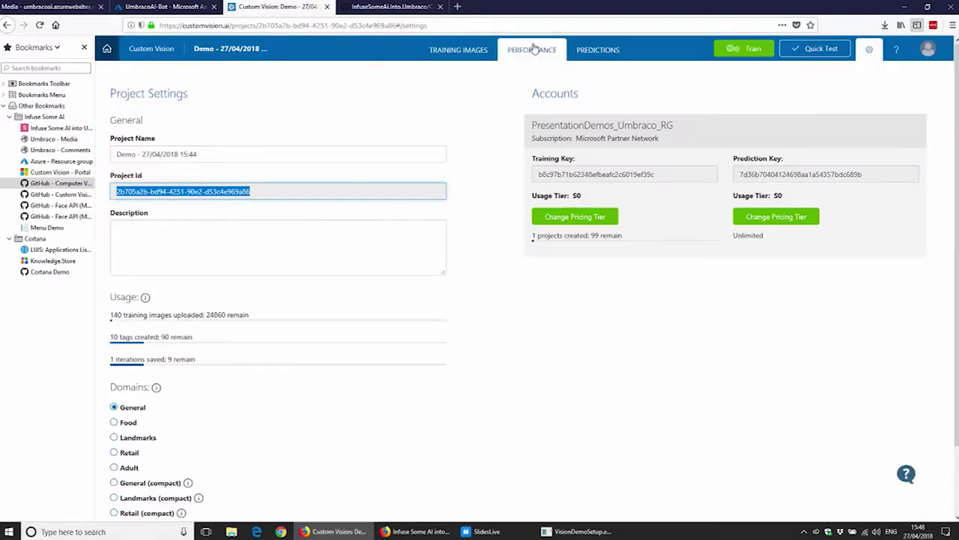
{"action": "left_click", "coordinate": [536, 49]}
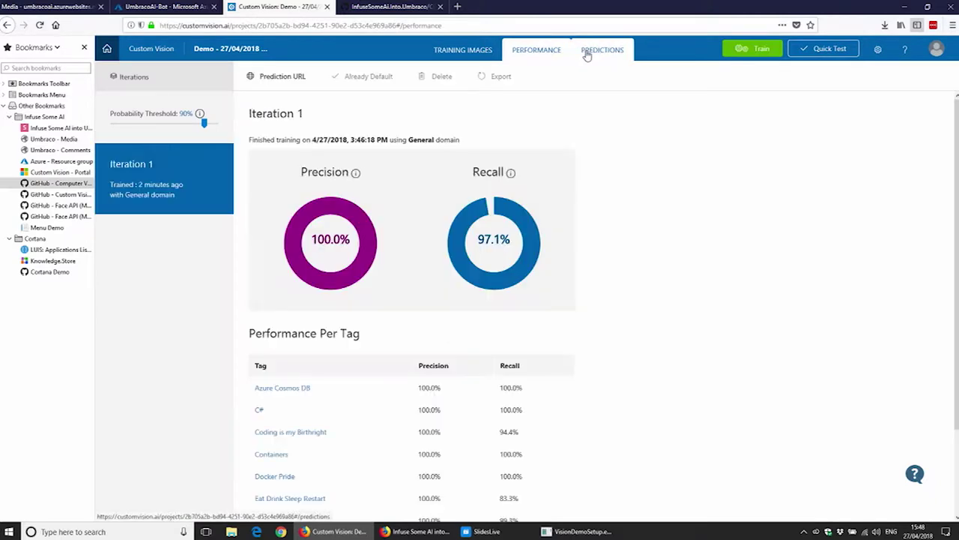
Step: Review the Demo project's Iteration 1 predictions, then return to the Custom Vision Projects list
{"action": "left_click", "coordinate": [585, 53]}
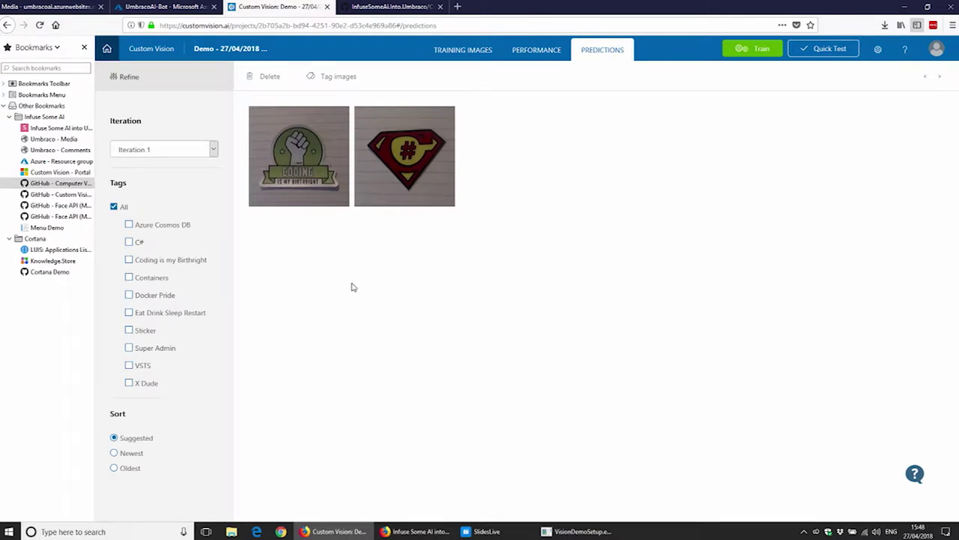
{"action": "mouse_move", "coordinate": [302, 179]}
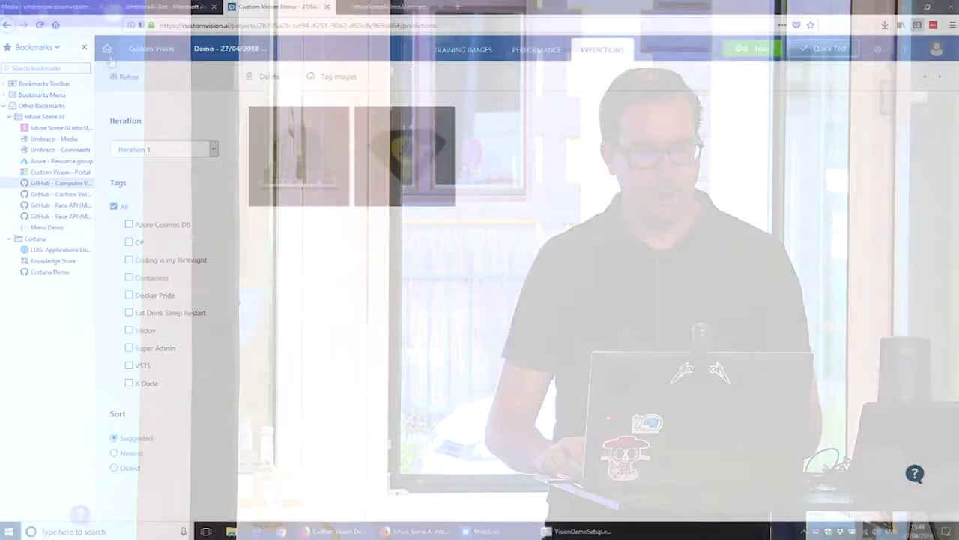
{"action": "left_click", "coordinate": [107, 49]}
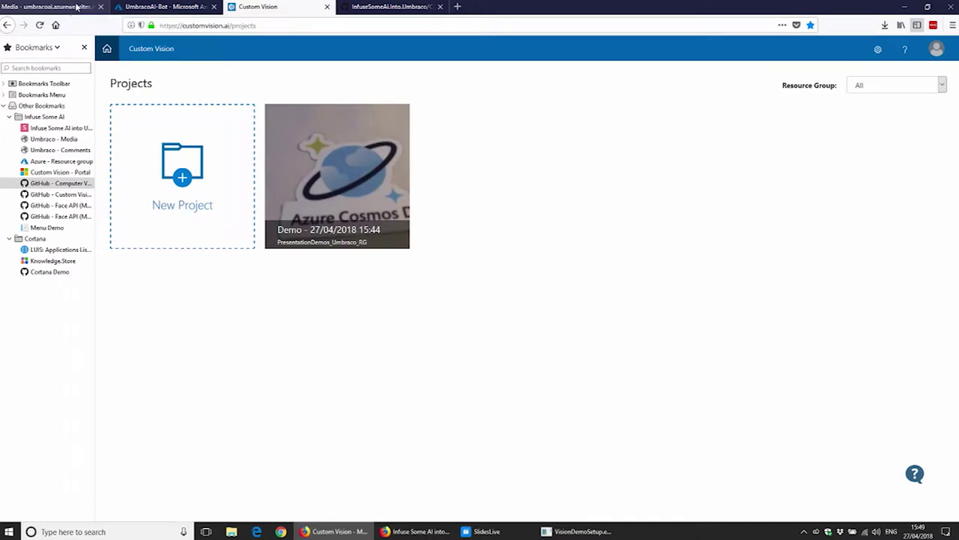
Step: Back in Umbraco, view Coding.jpg's Computer Vision - Text results, then return to Media
{"action": "left_click", "coordinate": [75, 8]}
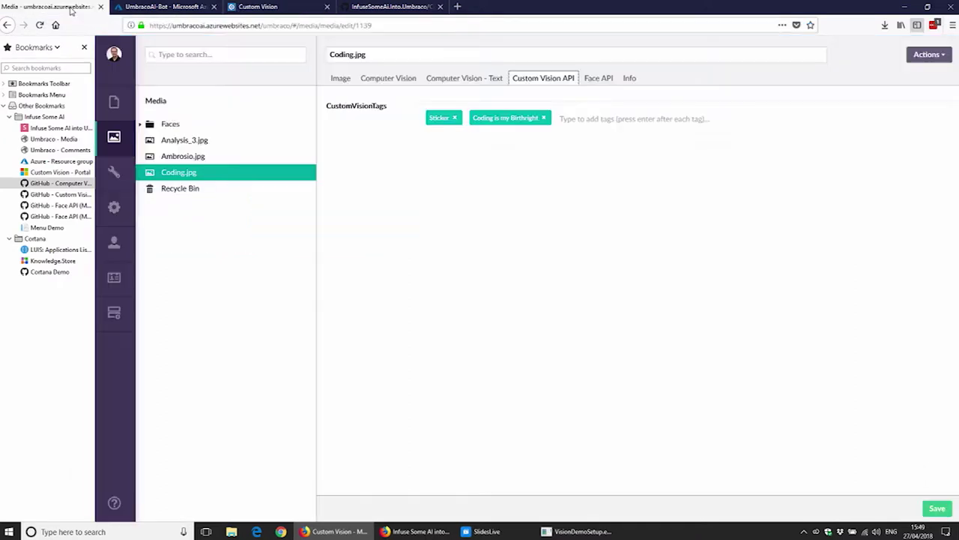
{"action": "left_click", "coordinate": [443, 79]}
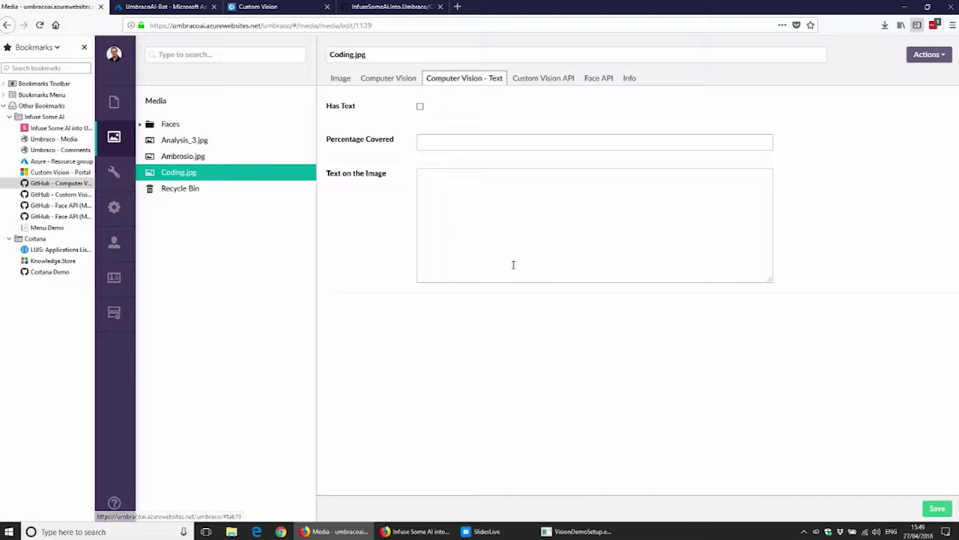
{"action": "left_click", "coordinate": [185, 104]}
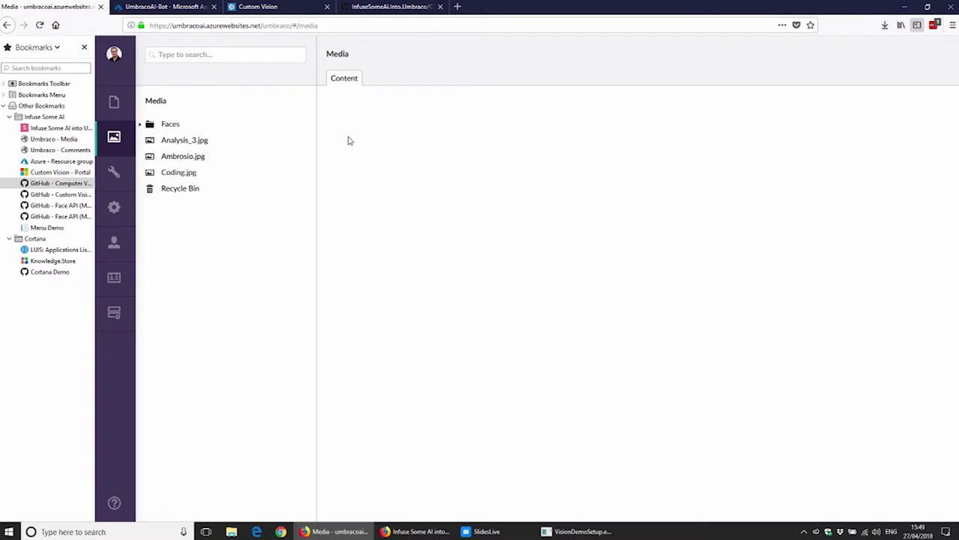
Step: Upload 8.png from the 01 - Computer Vision folder to Media and select it
{"action": "left_click", "coordinate": [601, 215]}
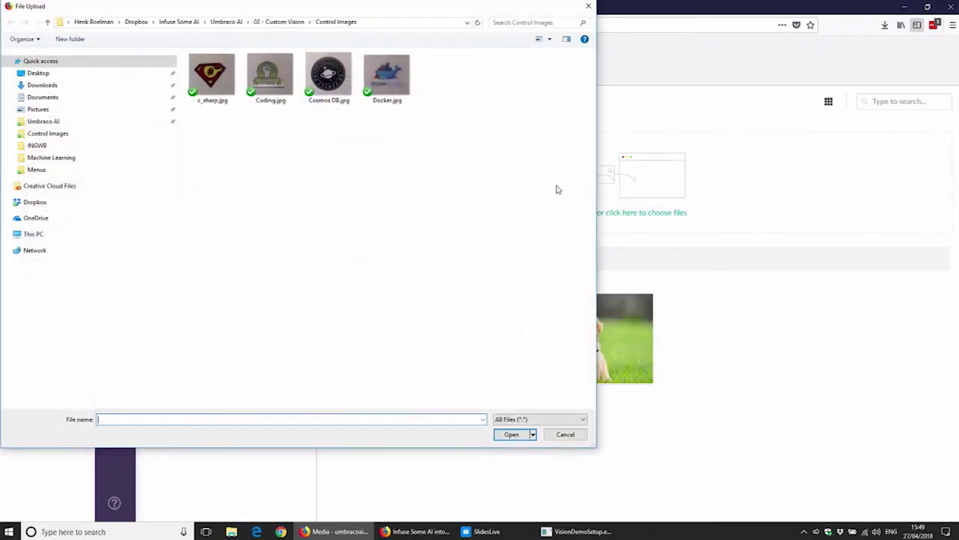
{"action": "left_click", "coordinate": [238, 22]}
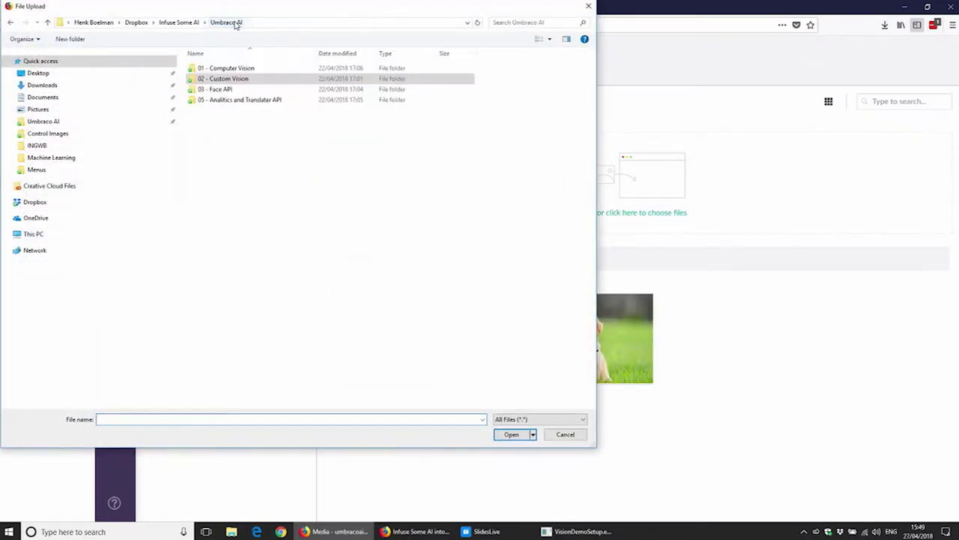
{"action": "double_click", "coordinate": [242, 69]}
{"action": "double_click", "coordinate": [214, 79]}
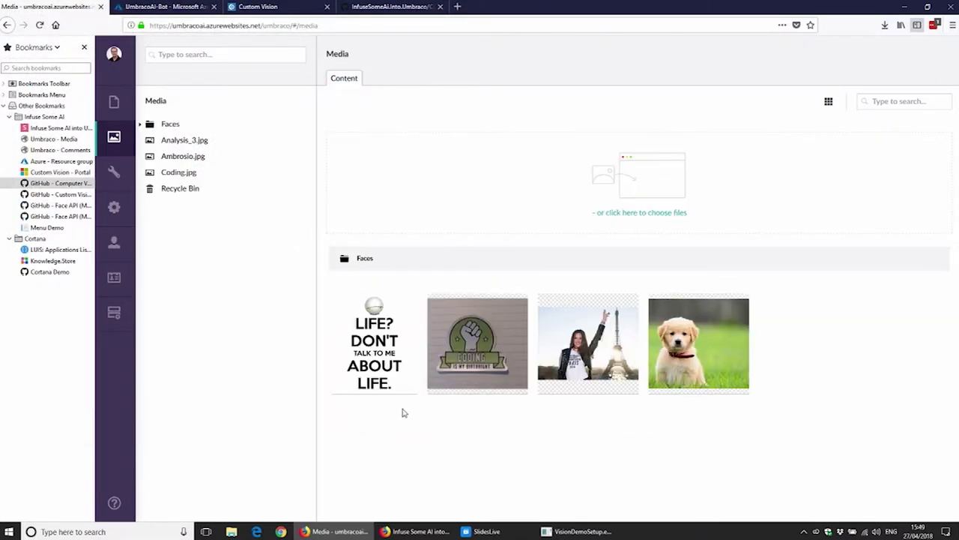
{"action": "left_click", "coordinate": [381, 364]}
Step: Inspect 8.png's extracted text 'LIFE? DON'T TALK TO ME ABOUT LIFE.' and its 26.96% coverage
{"action": "left_click", "coordinate": [381, 386]}
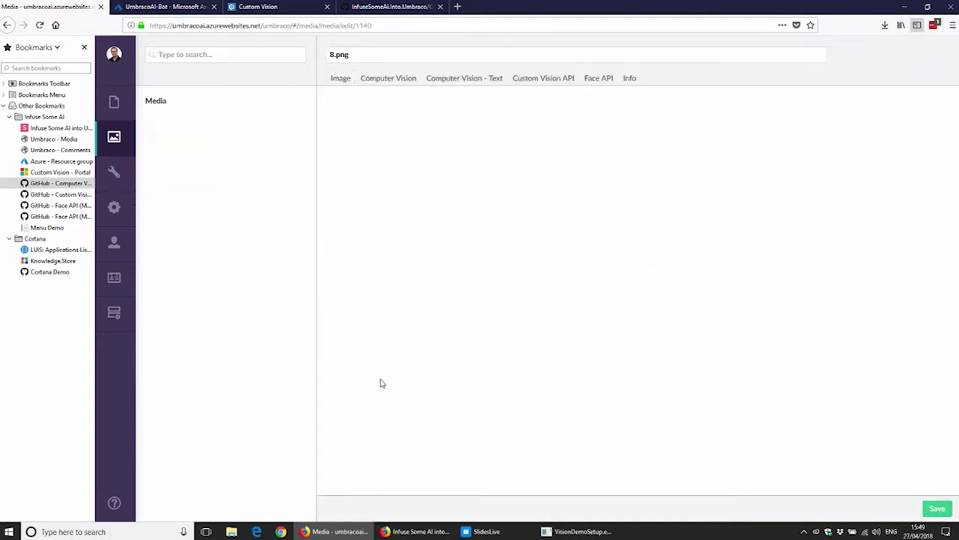
{"action": "left_click", "coordinate": [441, 81]}
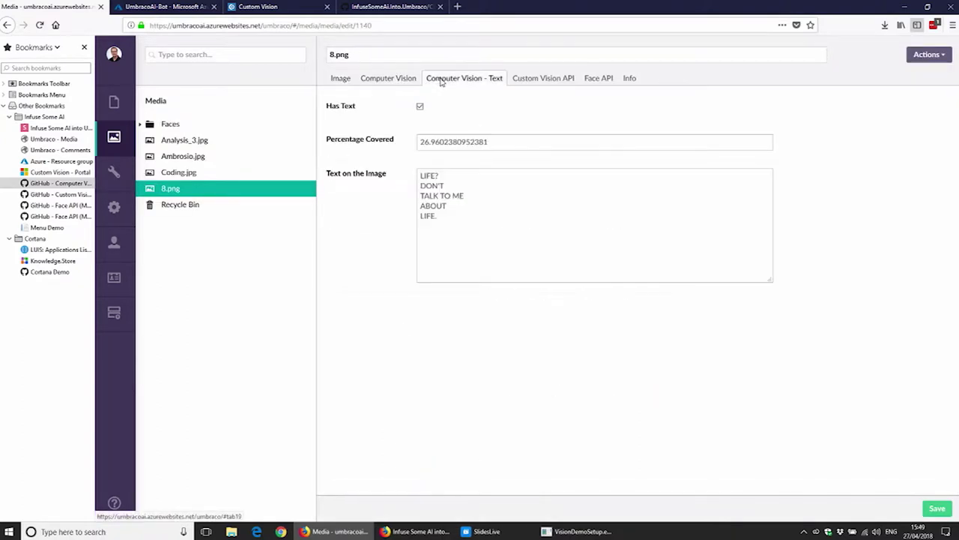
{"action": "left_click_drag", "start_coordinate": [442, 219], "coordinate": [421, 175]}
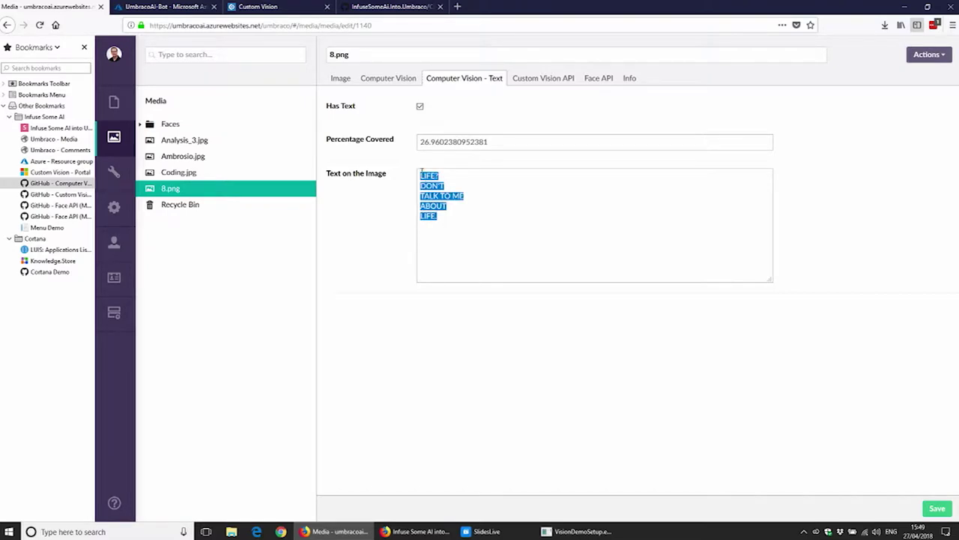
{"action": "left_click", "coordinate": [472, 220]}
{"action": "left_click_drag", "start_coordinate": [508, 140], "coordinate": [413, 139]}
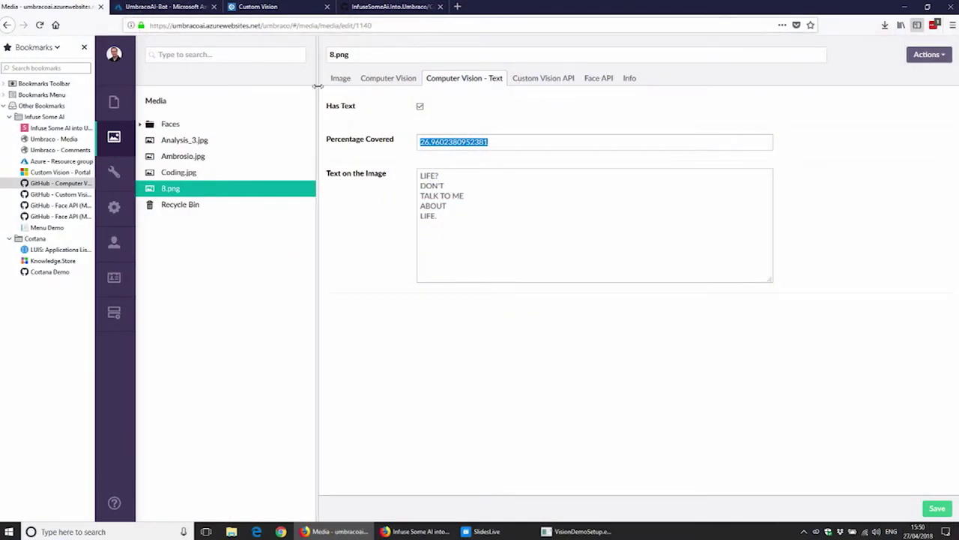
{"action": "left_click", "coordinate": [402, 82]}
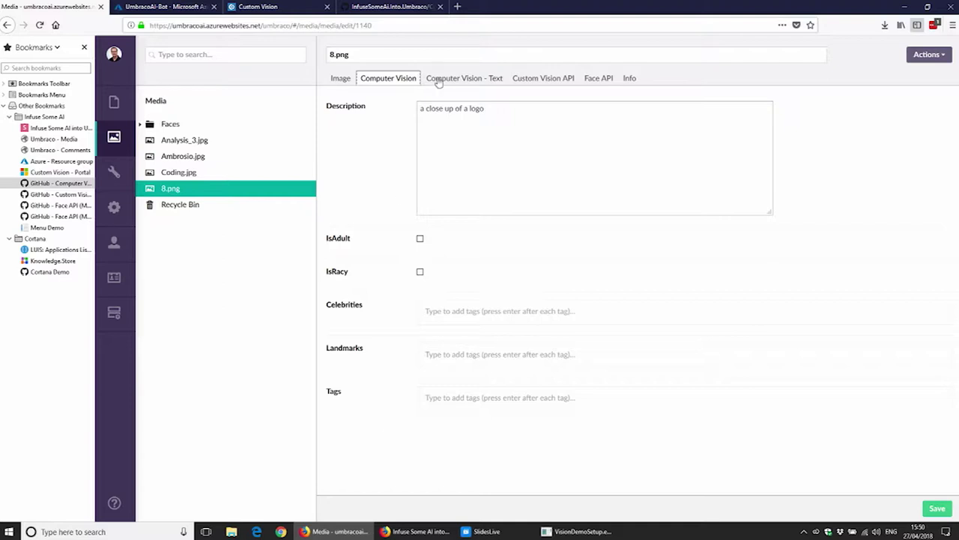
{"action": "left_click", "coordinate": [466, 84]}
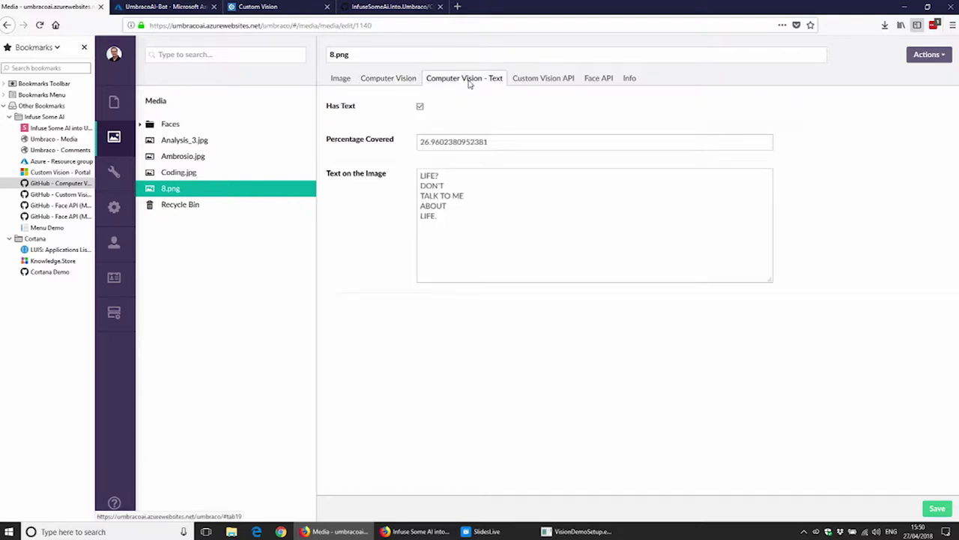
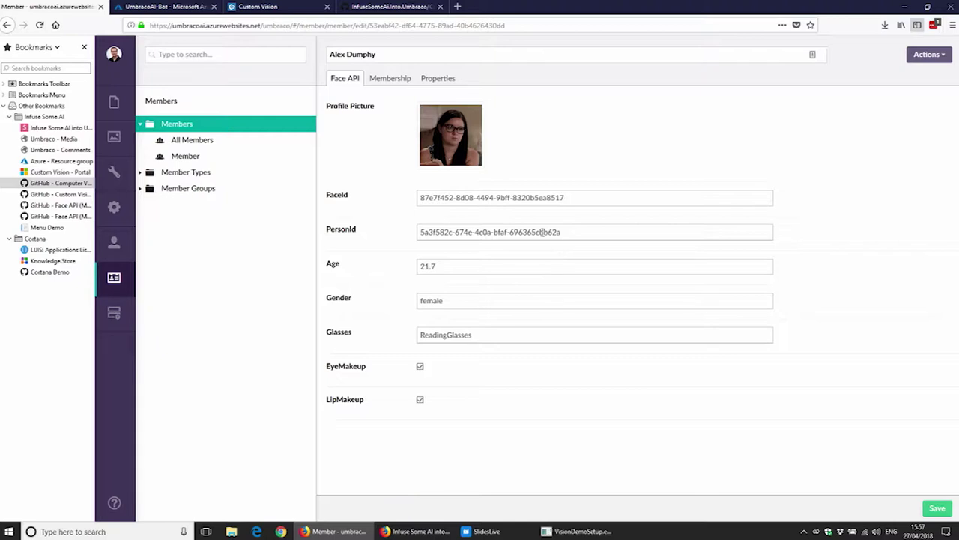
Step: Select the member's PersonId value on the Face API tab
{"action": "left_click_drag", "start_coordinate": [577, 239], "coordinate": [405, 236]}
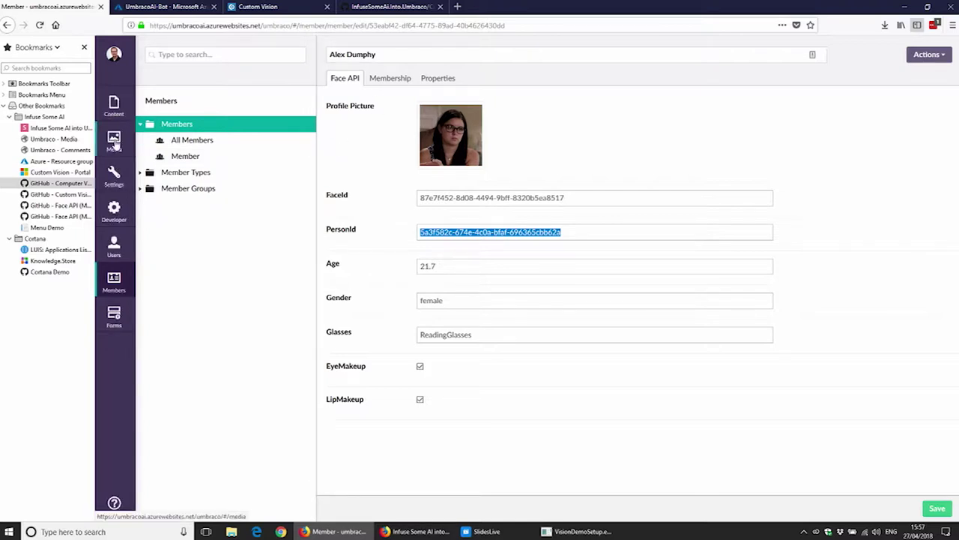
Step: Upload the 70s show wallpaper from the 03 - Face API/70's Show folder to Media
{"action": "left_click", "coordinate": [114, 142]}
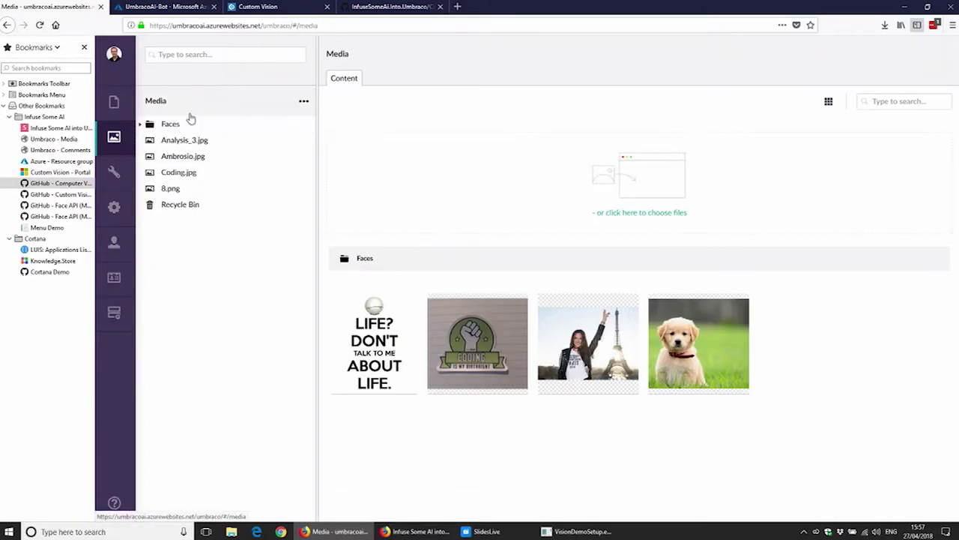
{"action": "left_click", "coordinate": [642, 213]}
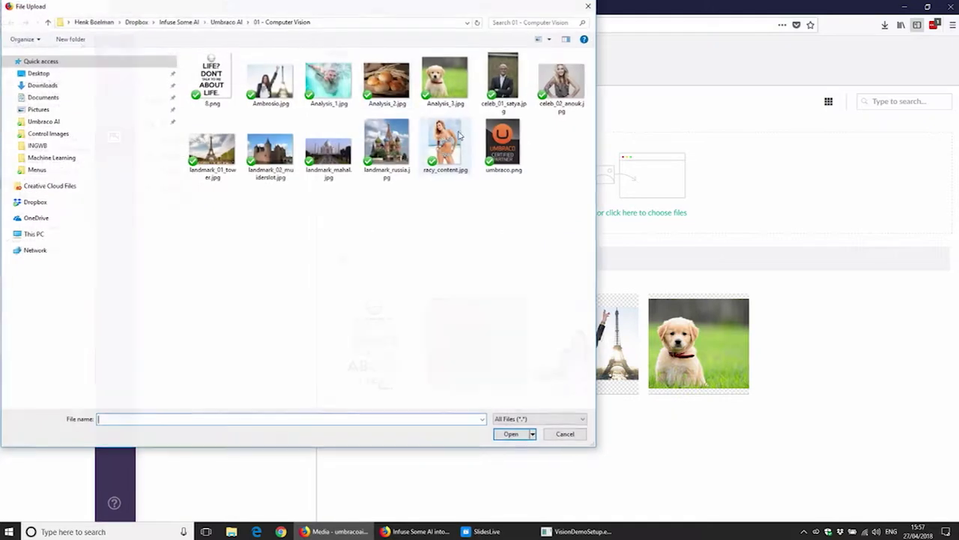
{"action": "left_click", "coordinate": [229, 22]}
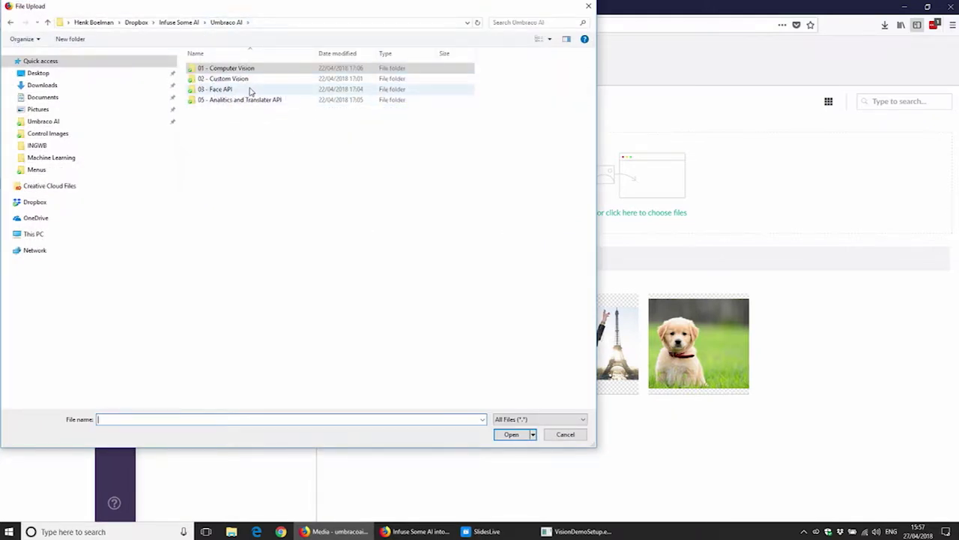
{"action": "double_click", "coordinate": [251, 90]}
{"action": "double_click", "coordinate": [259, 69]}
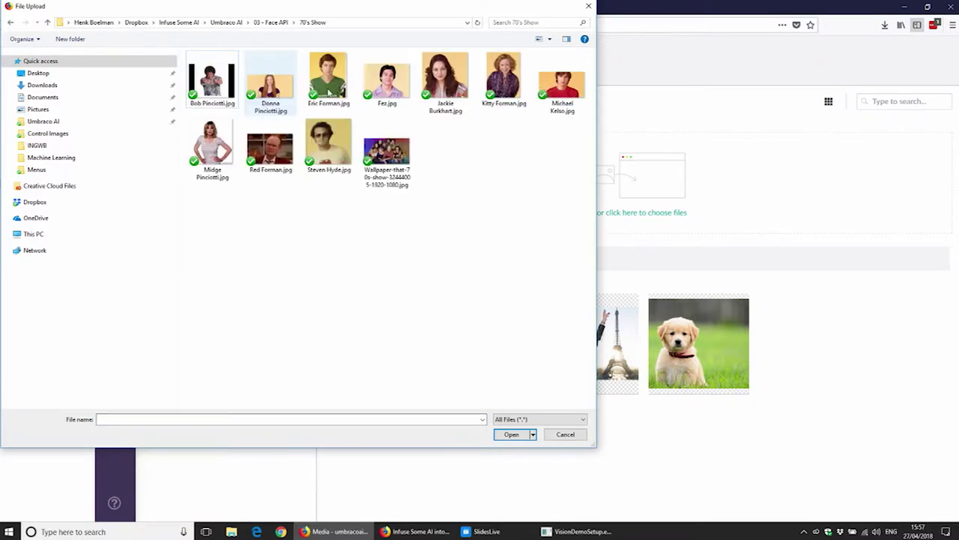
{"action": "double_click", "coordinate": [382, 154]}
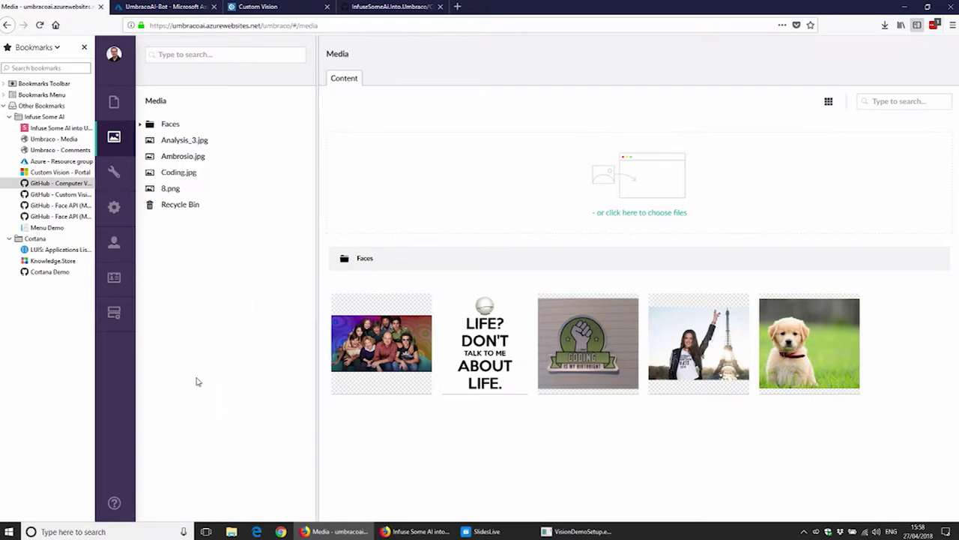
Step: Check the wallpaper's Face API tab for the nine tagged persons, then return to Media
{"action": "left_click", "coordinate": [385, 377]}
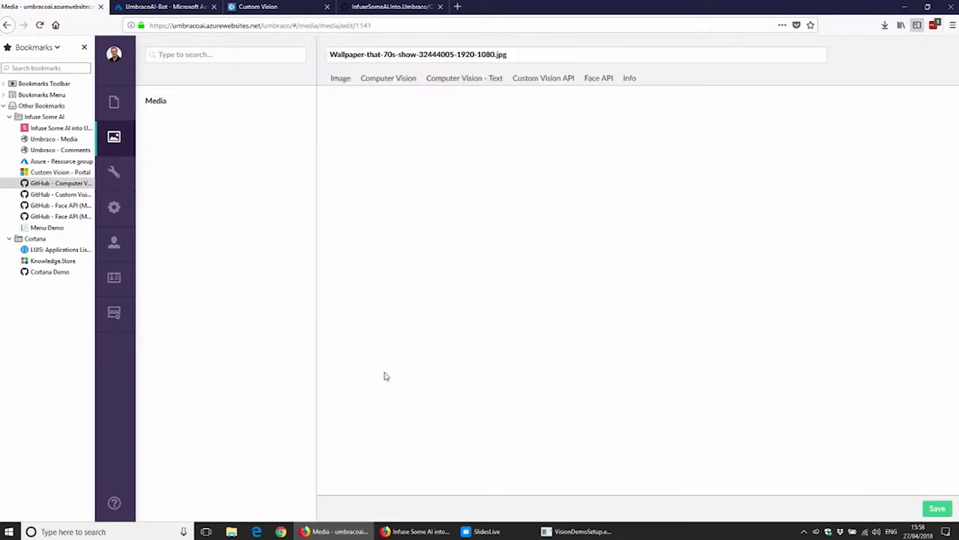
{"action": "left_click", "coordinate": [594, 81]}
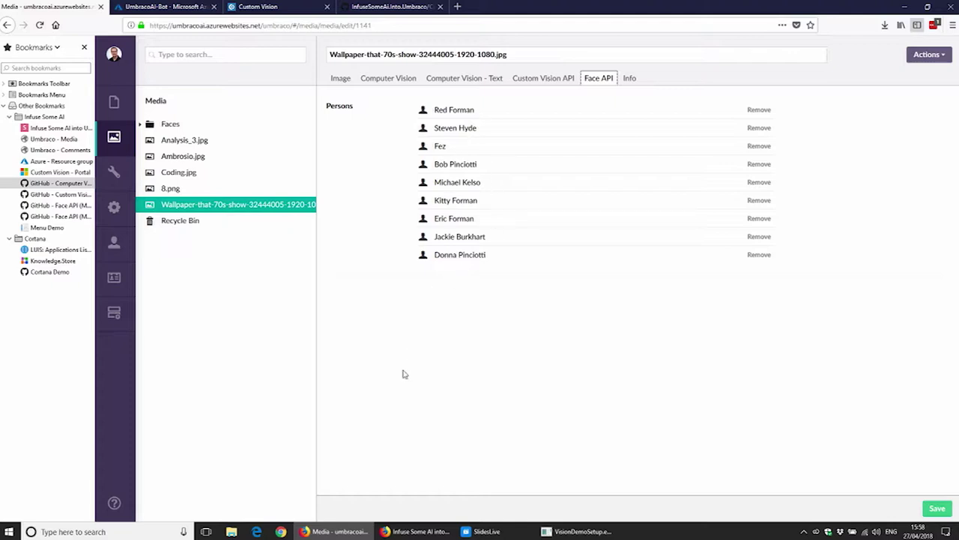
{"action": "left_click", "coordinate": [192, 105]}
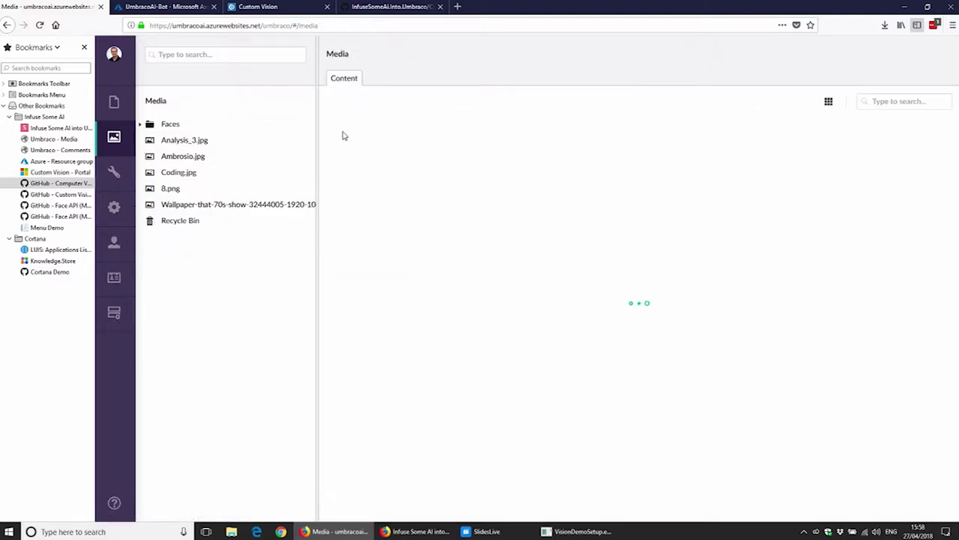
Step: Upload z_family-1.jpg from the Modern Family folder to Media
{"action": "left_click", "coordinate": [667, 215]}
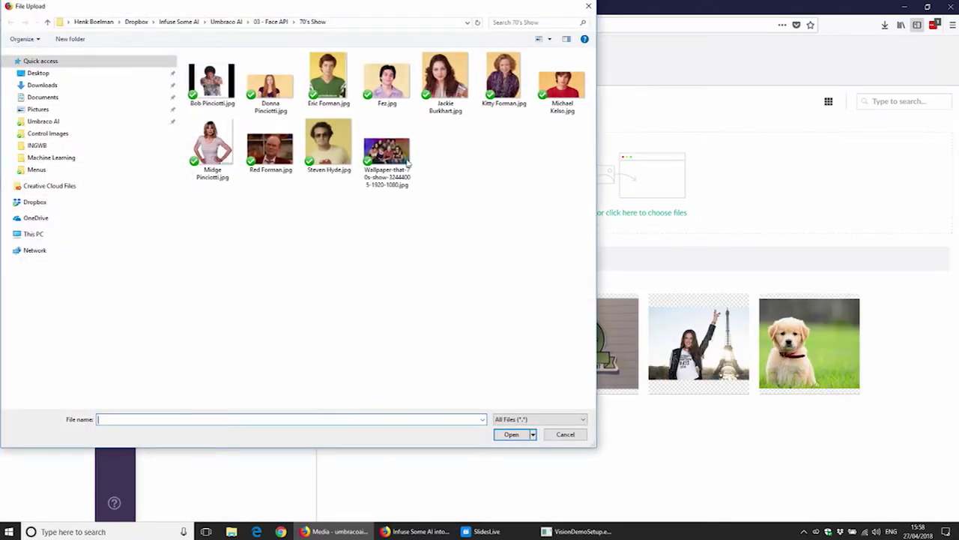
{"action": "left_click", "coordinate": [268, 22]}
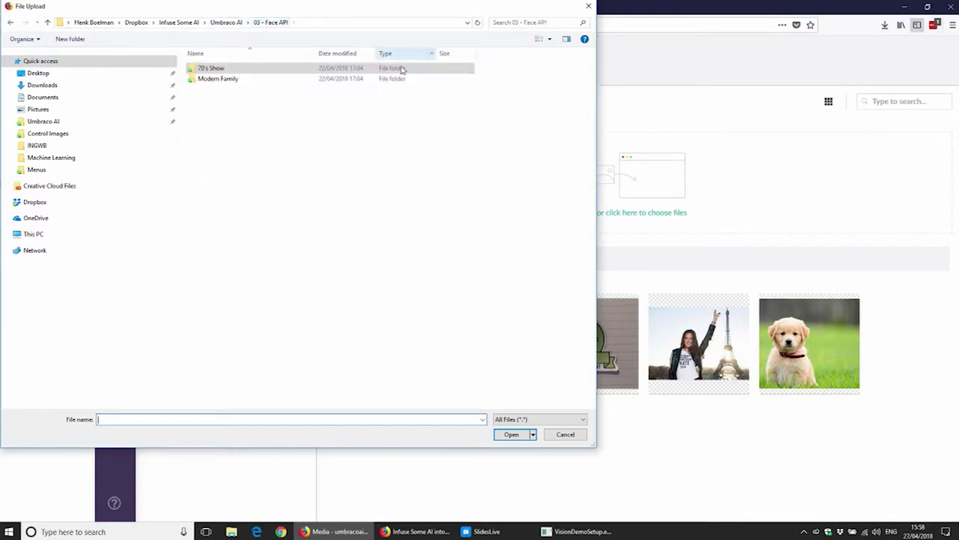
{"action": "double_click", "coordinate": [332, 81]}
{"action": "double_click", "coordinate": [504, 79]}
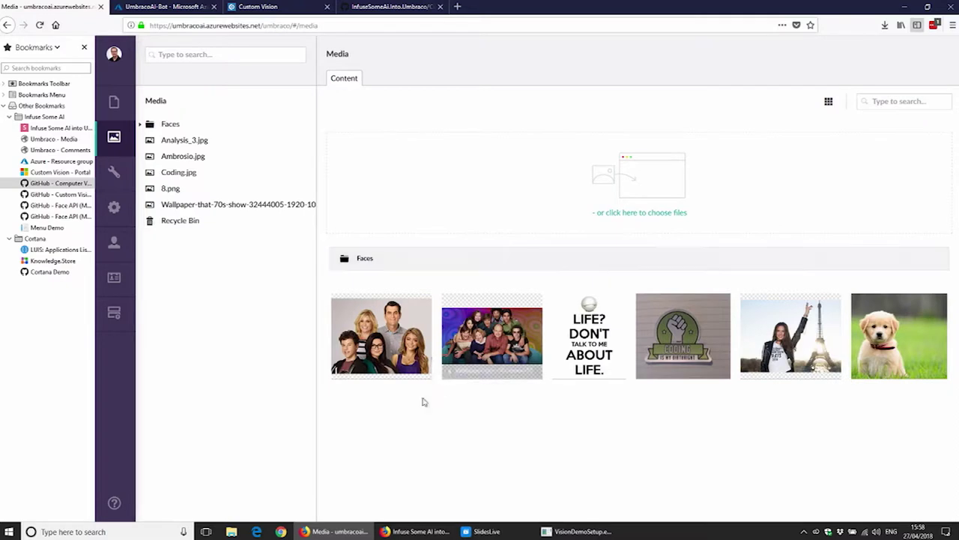
Step: Confirm Face API tagged four persons in z_family-1.jpg, then show all members
{"action": "left_click", "coordinate": [383, 370]}
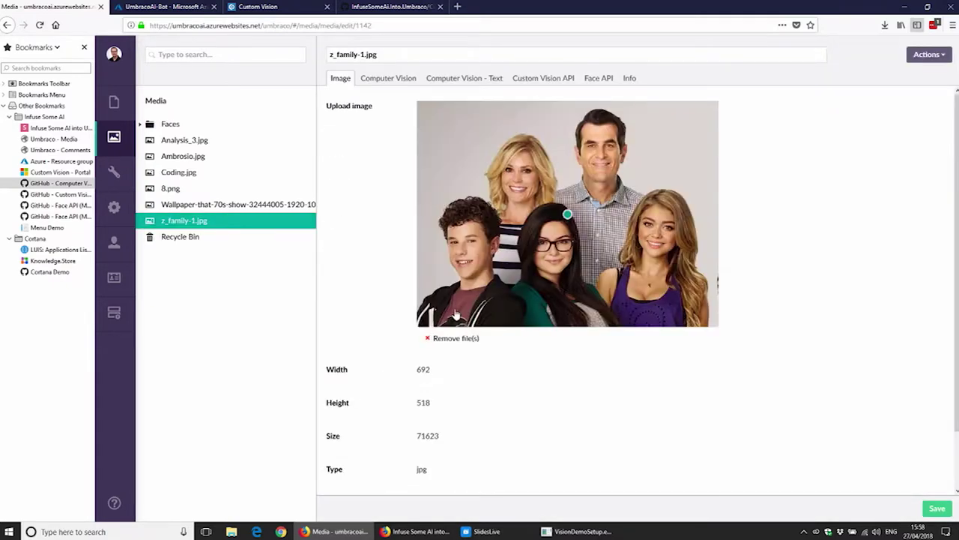
{"action": "left_click", "coordinate": [596, 79]}
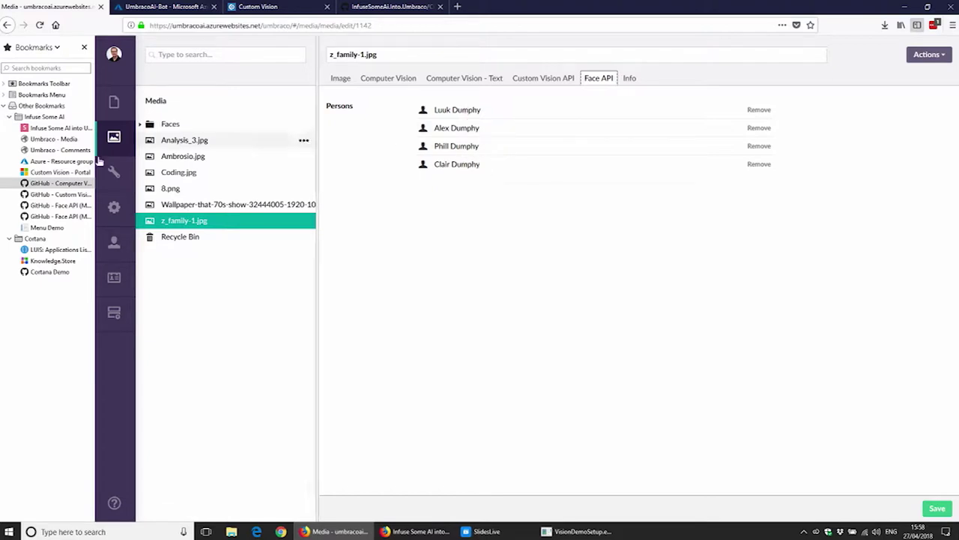
{"action": "left_click", "coordinate": [114, 281]}
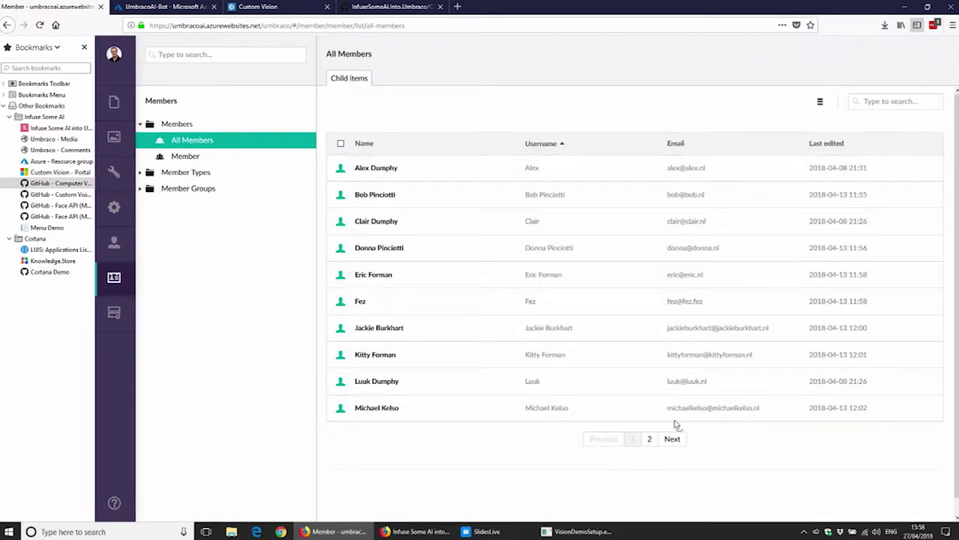
Step: Create a new Member and set Faces > Modern Family > haley.jpg as its profile picture
{"action": "left_click", "coordinate": [304, 127]}
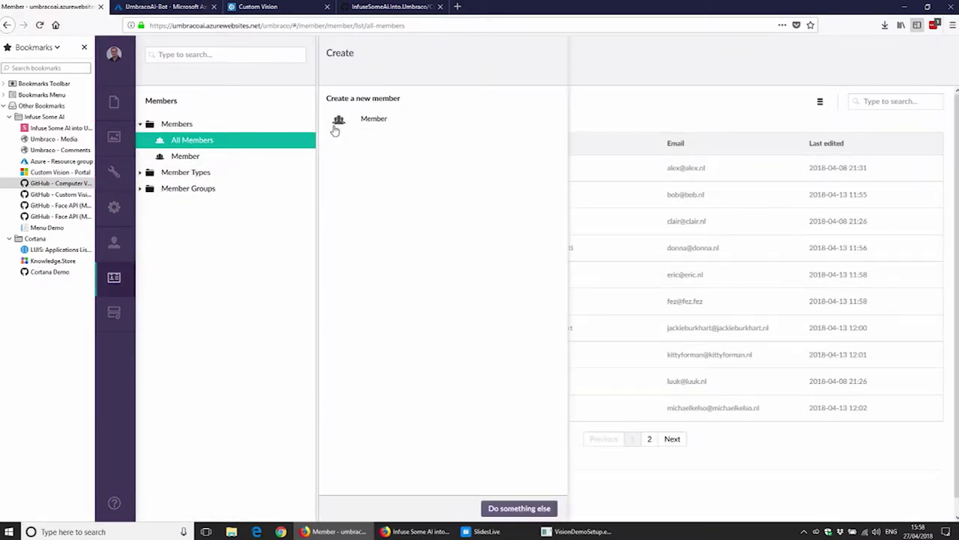
{"action": "left_click", "coordinate": [387, 119]}
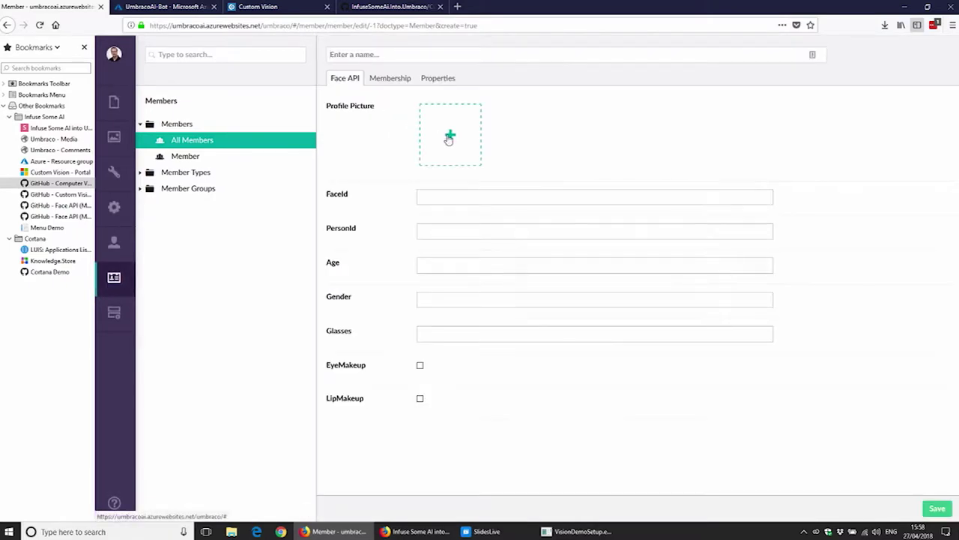
{"action": "left_click", "coordinate": [449, 137]}
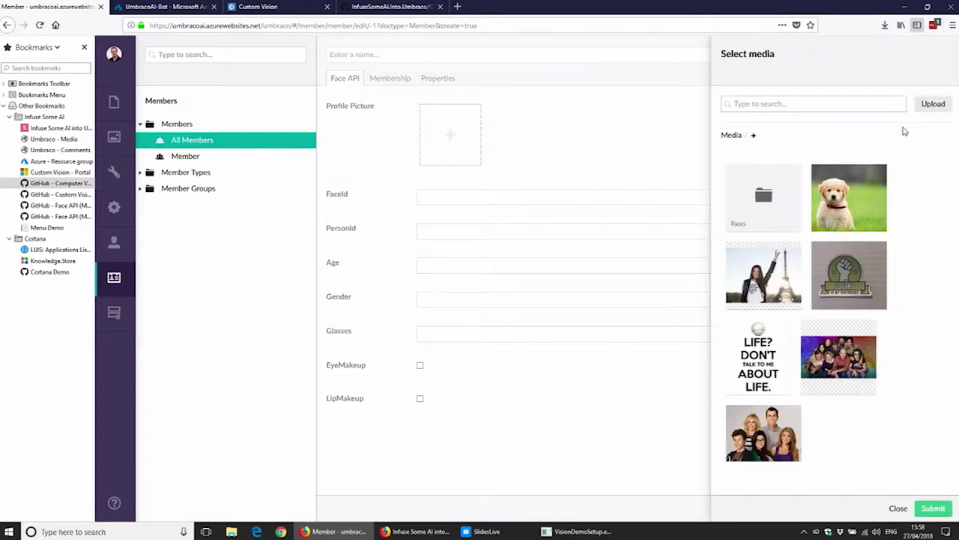
{"action": "left_click", "coordinate": [755, 219]}
{"action": "left_click", "coordinate": [756, 228]}
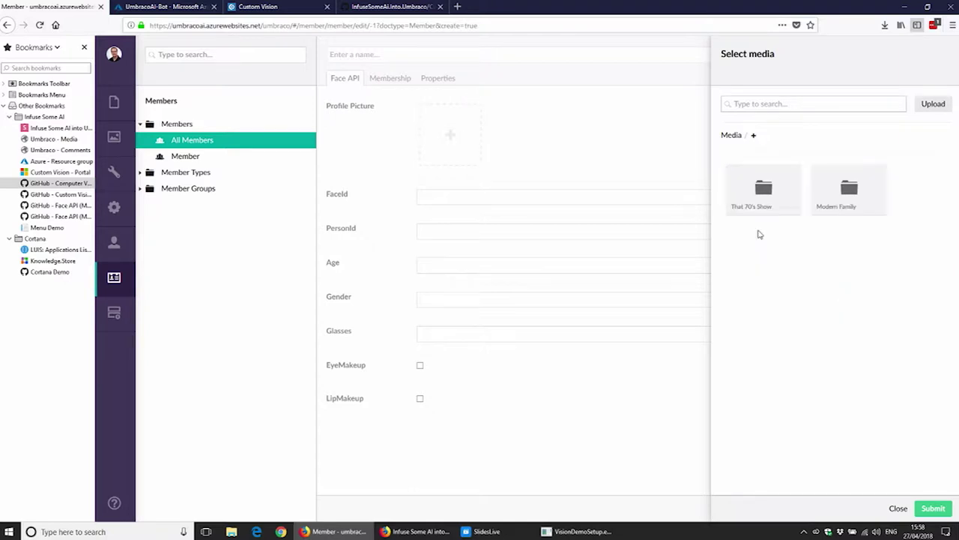
{"action": "left_click", "coordinate": [859, 211]}
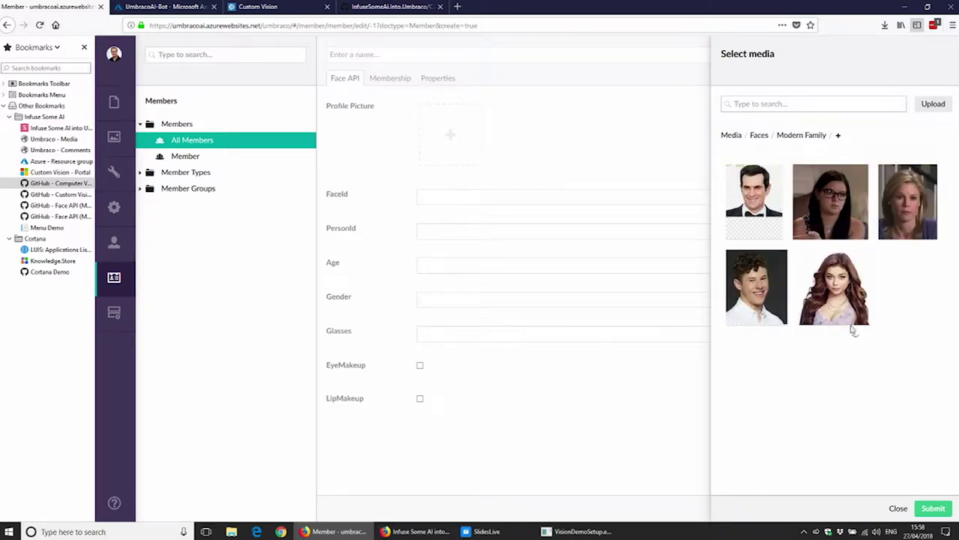
{"action": "left_click", "coordinate": [836, 289]}
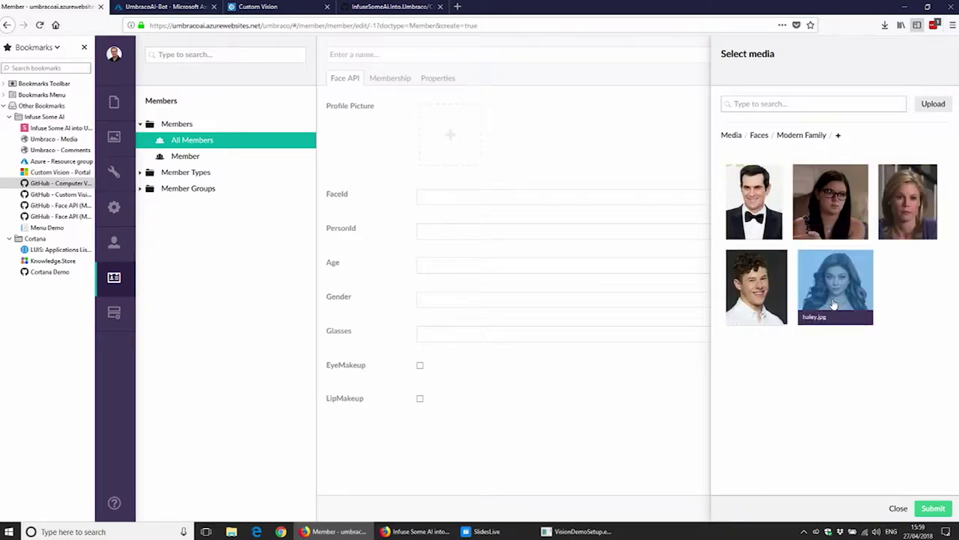
{"action": "left_click", "coordinate": [942, 509]}
{"action": "left_click", "coordinate": [360, 54]}
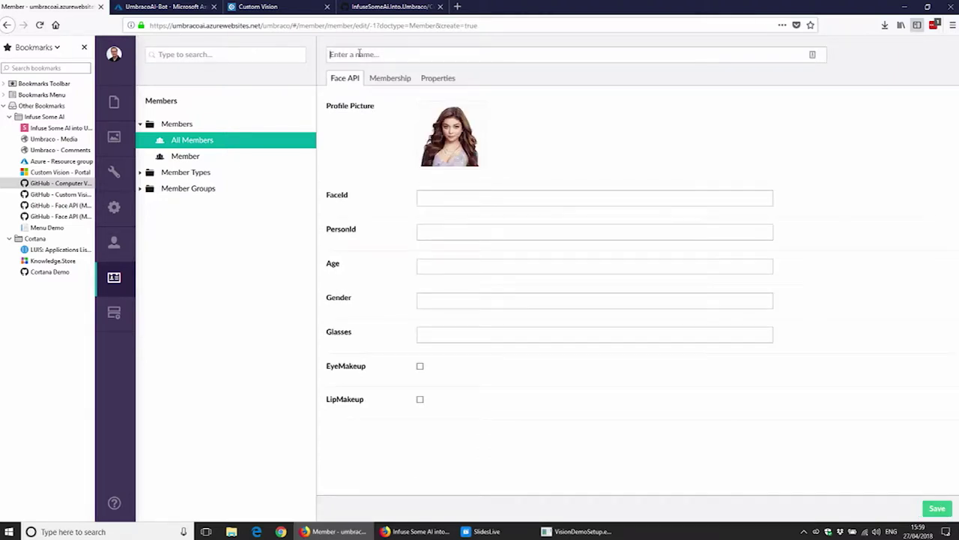
Step: Name the new member 'Hale' and save it
{"action": "type", "text": "Haley Umrbaco Germany"}
{"action": "left_click", "coordinate": [936, 509]}
{"action": "left_click", "coordinate": [442, 80]}
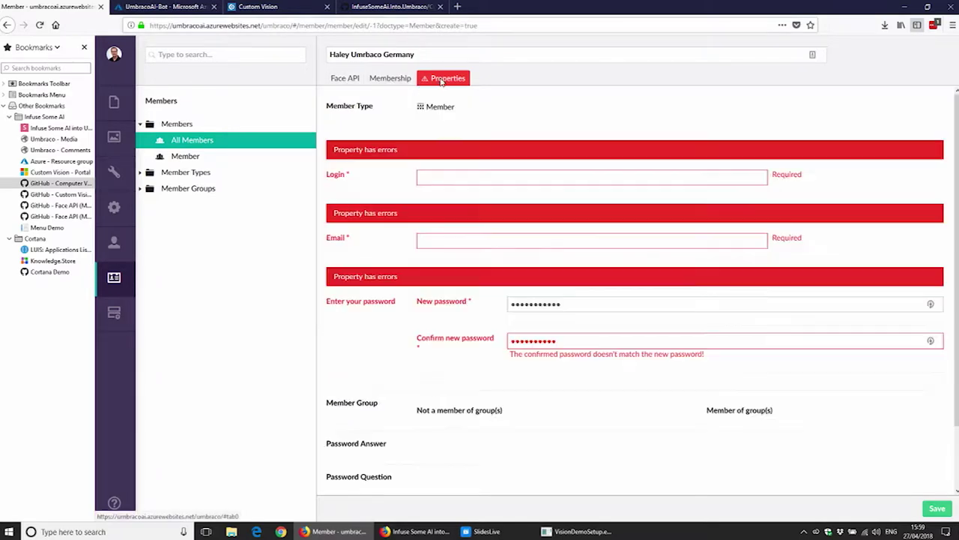
Step: Enter the member's login e-mail and a matching password, save, and check the PersonId
{"action": "left_click", "coordinate": [478, 180]}
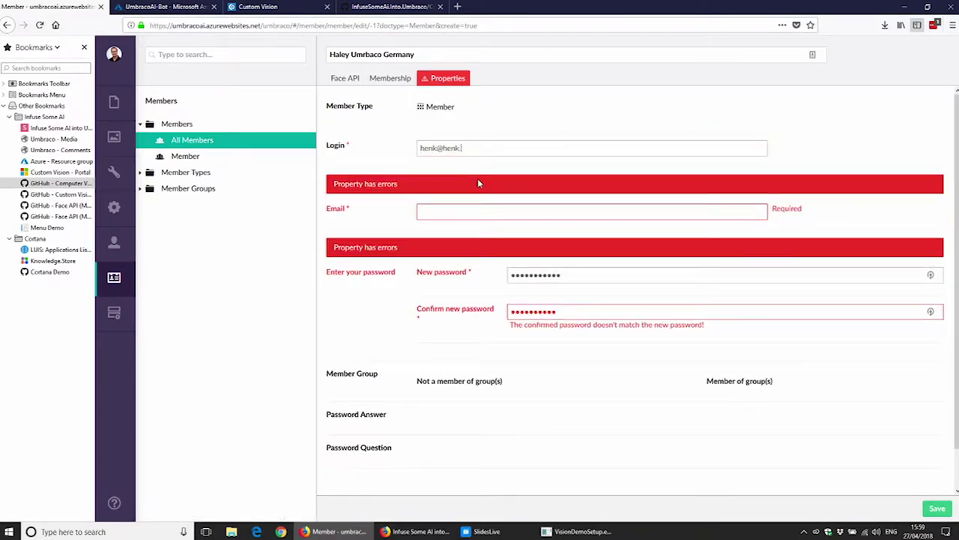
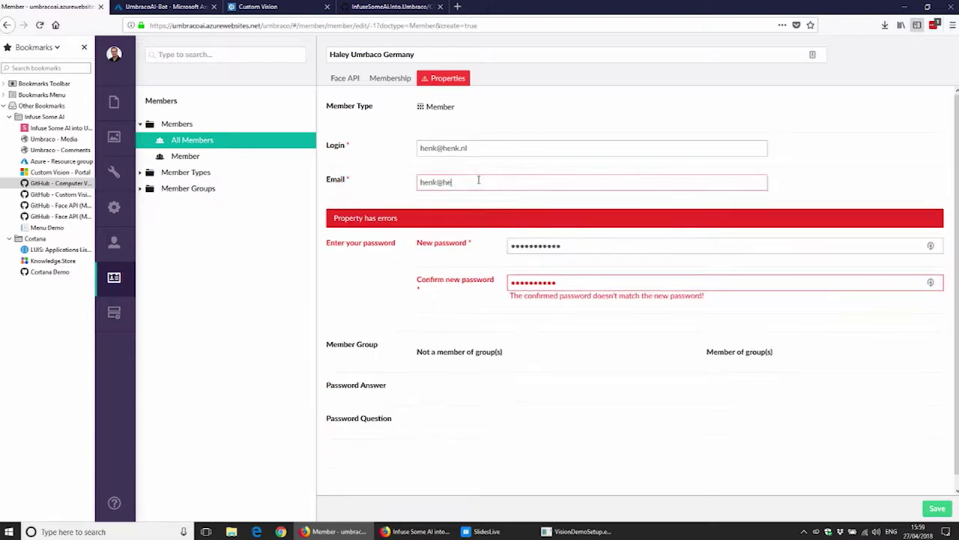
{"action": "key", "text": "Tab"}
{"action": "type", "text": "•••"}
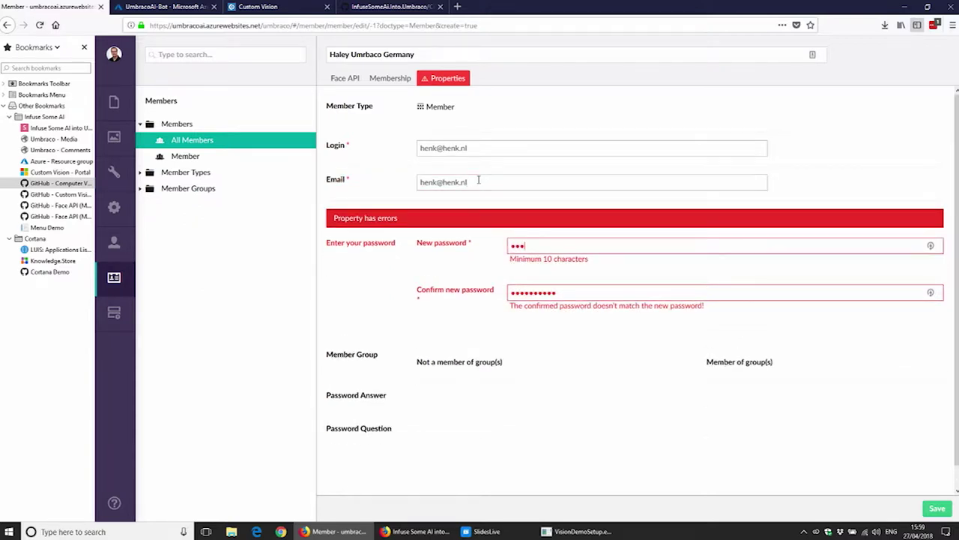
{"action": "type", "text": "•••••••"}
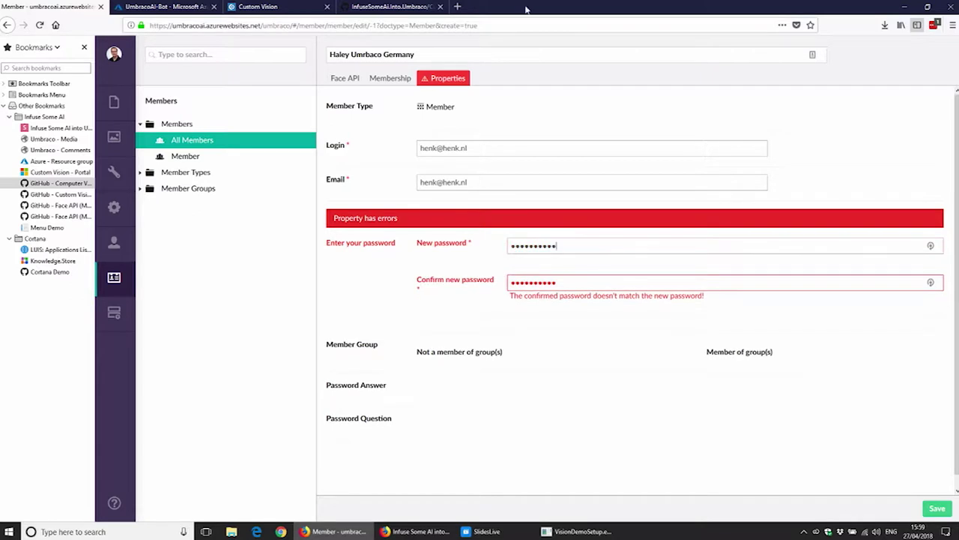
{"action": "double_click", "coordinate": [567, 280]}
{"action": "type", "text": "••••••••••"}
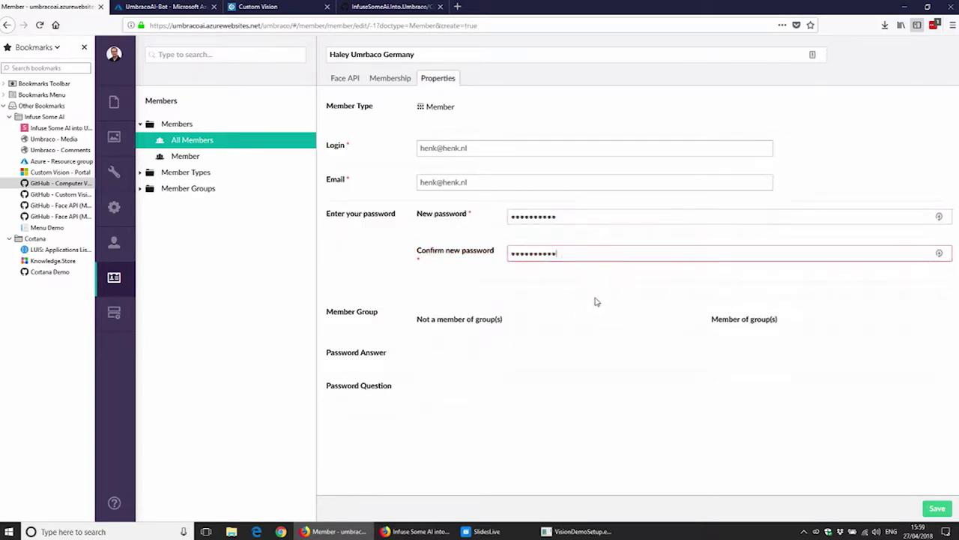
{"action": "left_click", "coordinate": [935, 509]}
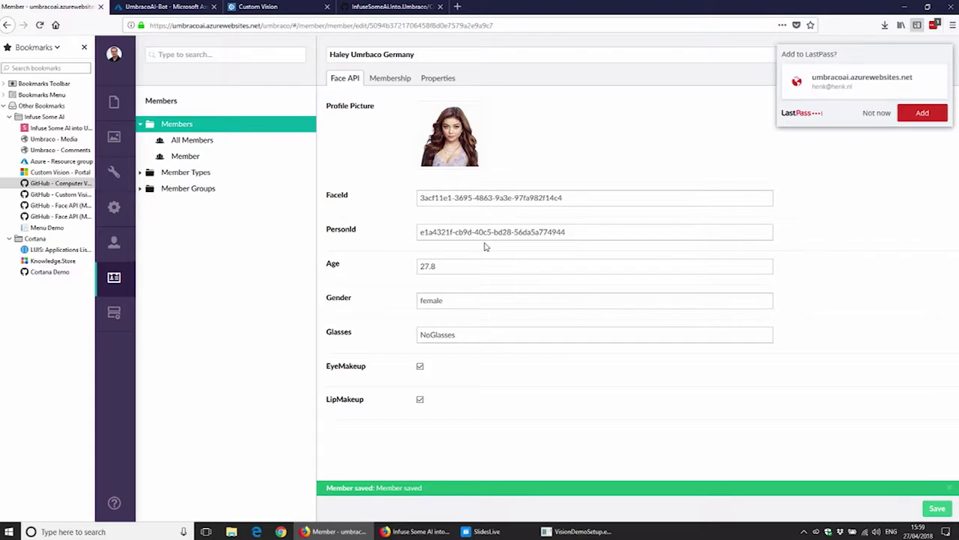
{"action": "left_click_drag", "start_coordinate": [607, 235], "coordinate": [412, 225]}
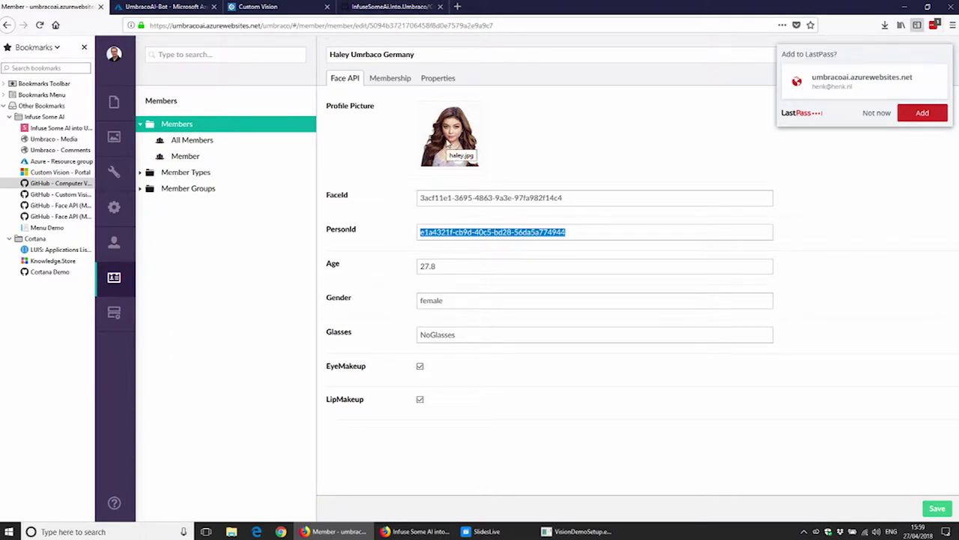
{"action": "left_click", "coordinate": [114, 136]}
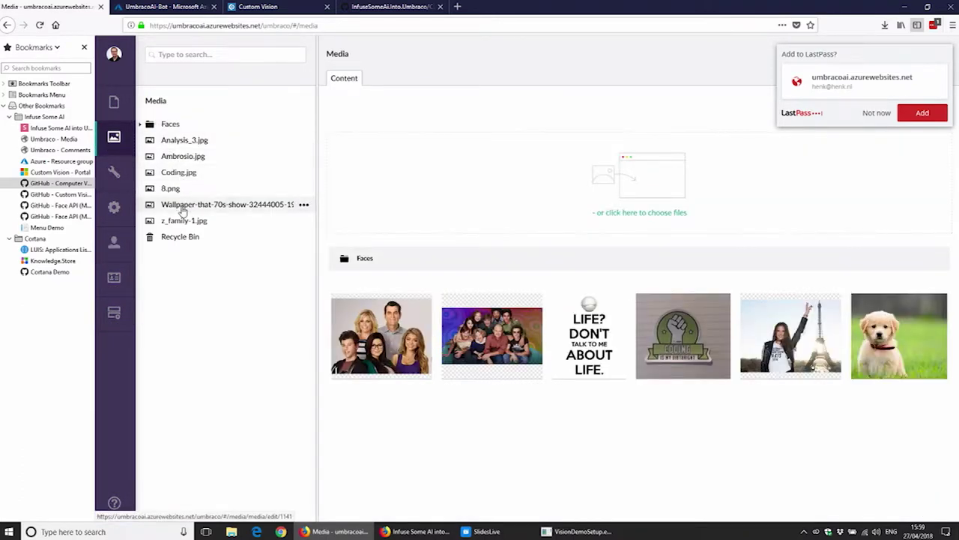
Step: Re-save z_family-1.jpg to rerun Face API tagging and view its persons list
{"action": "left_click", "coordinate": [183, 221]}
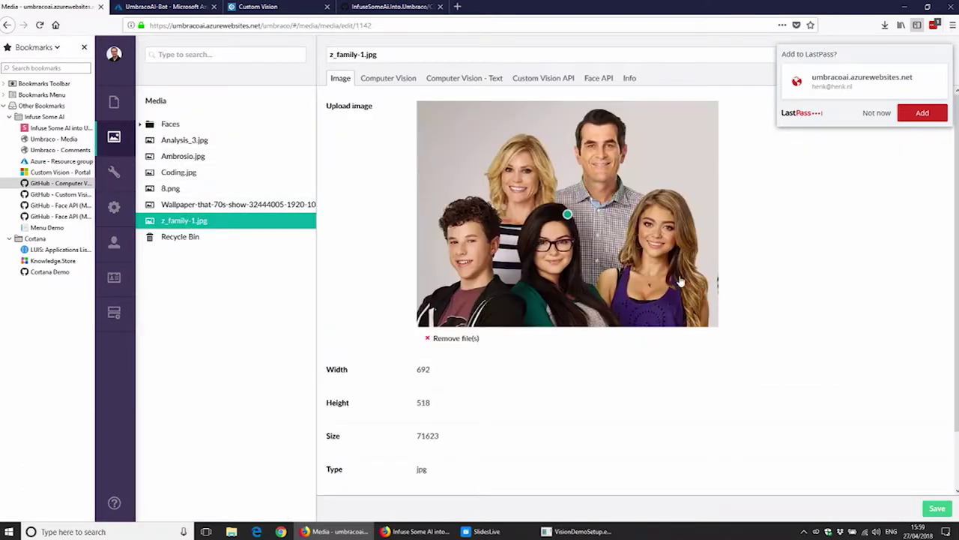
{"action": "left_click", "coordinate": [938, 509]}
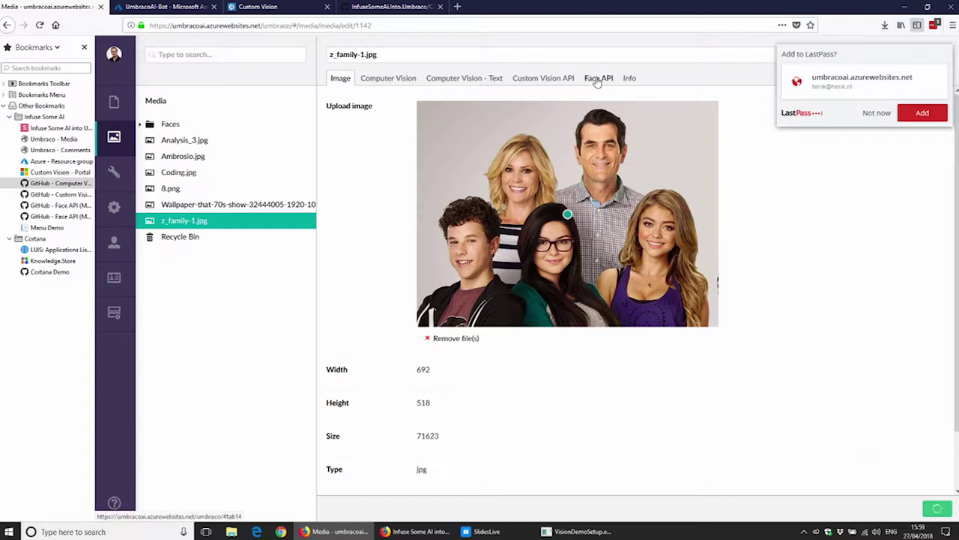
{"action": "left_click", "coordinate": [597, 79]}
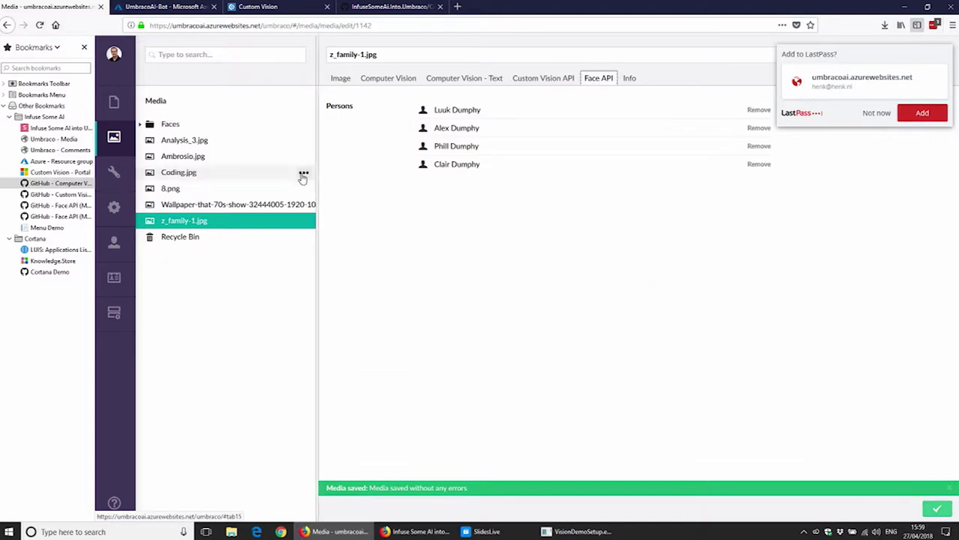
Step: Reopen z_family-1.jpg and confirm the new member appears among five tagged persons
{"action": "left_click", "coordinate": [232, 204]}
{"action": "left_click", "coordinate": [225, 219]}
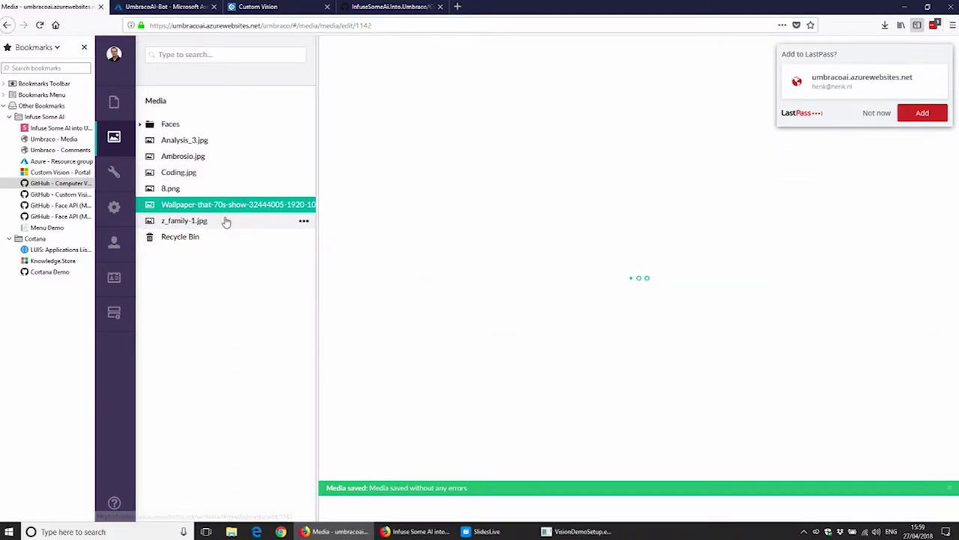
{"action": "left_click", "coordinate": [596, 79]}
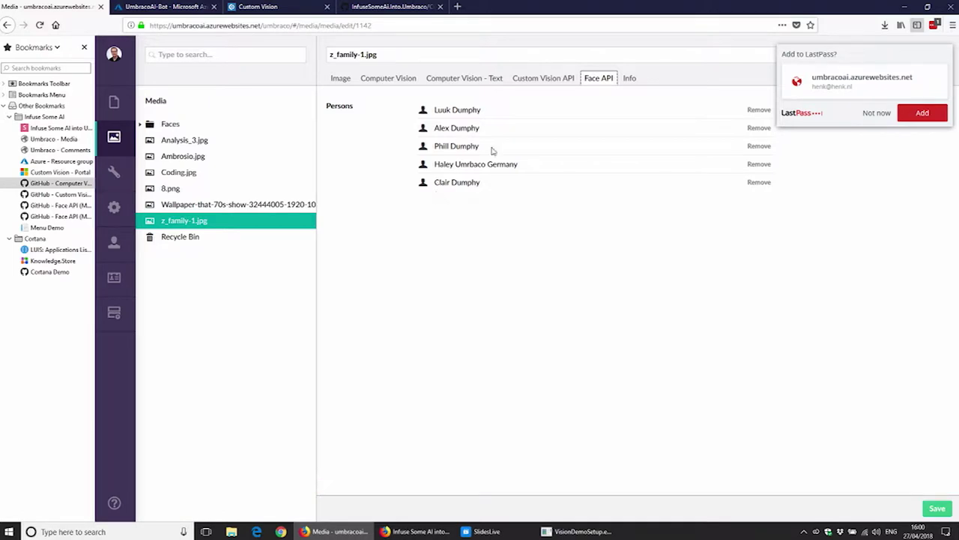
{"action": "left_click_drag", "start_coordinate": [537, 169], "coordinate": [435, 173]}
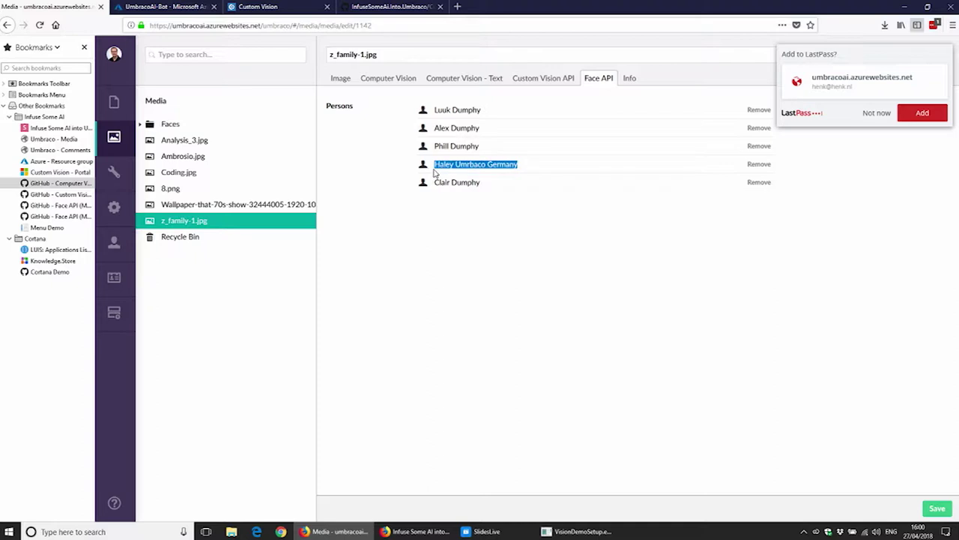
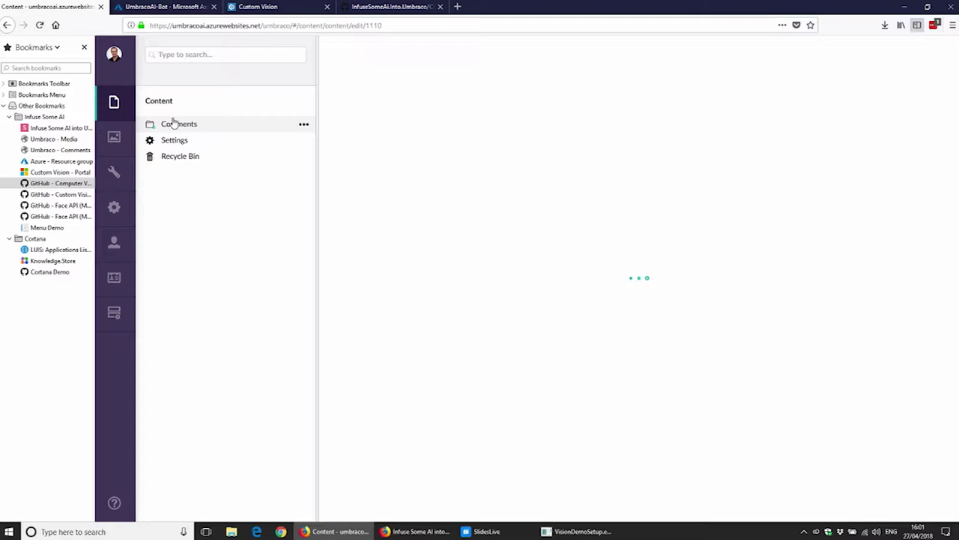
Step: Reload the back office and start a new comment named Henk
{"action": "left_click", "coordinate": [38, 25]}
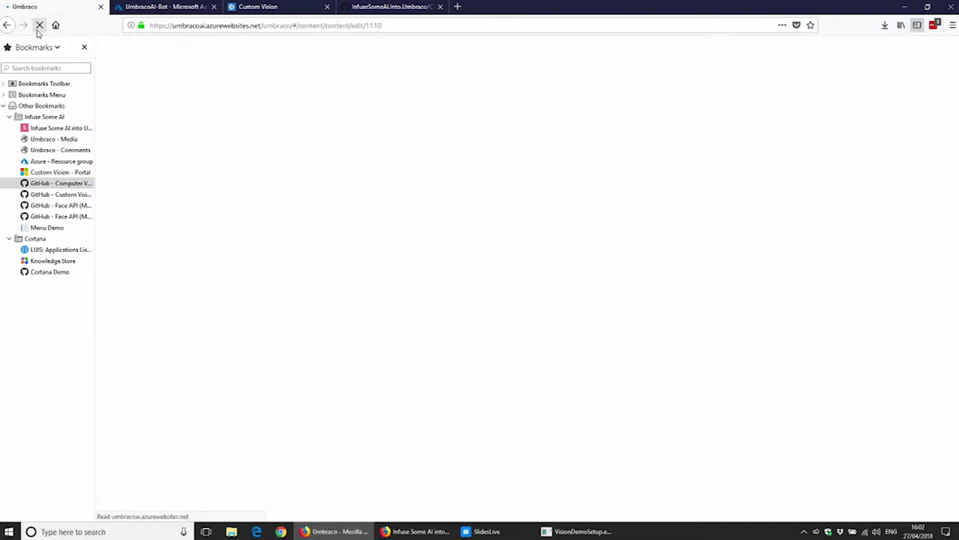
{"action": "left_click", "coordinate": [39, 27]}
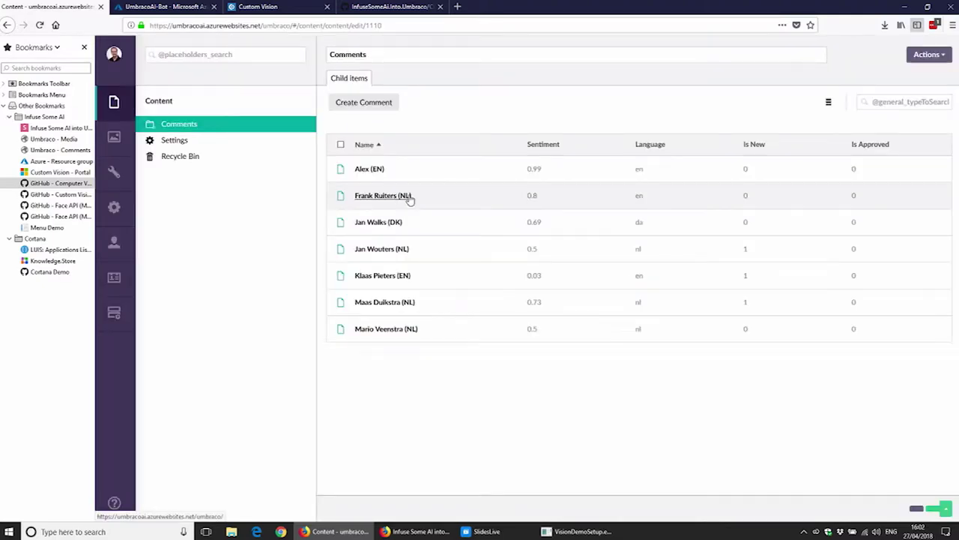
{"action": "left_click", "coordinate": [350, 101]}
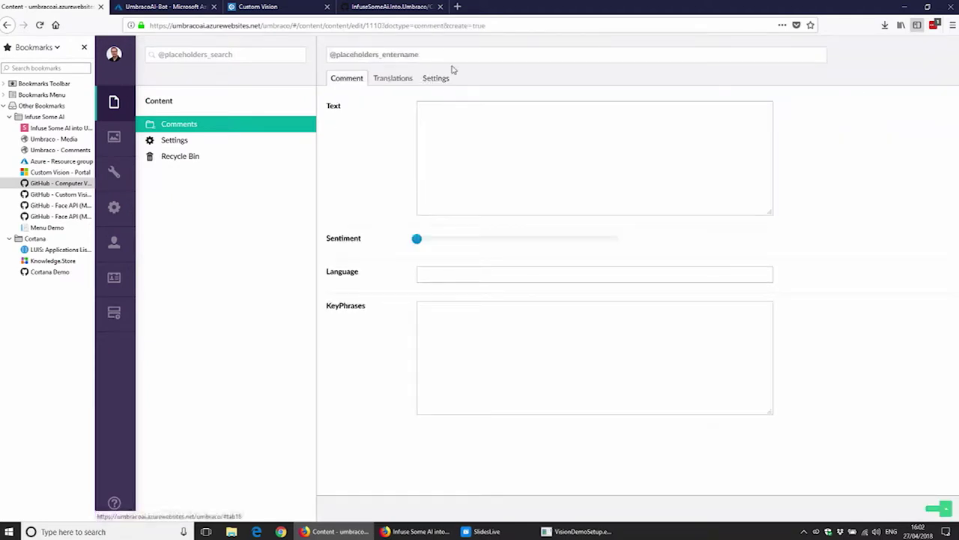
{"action": "type", "text": "Henk"}
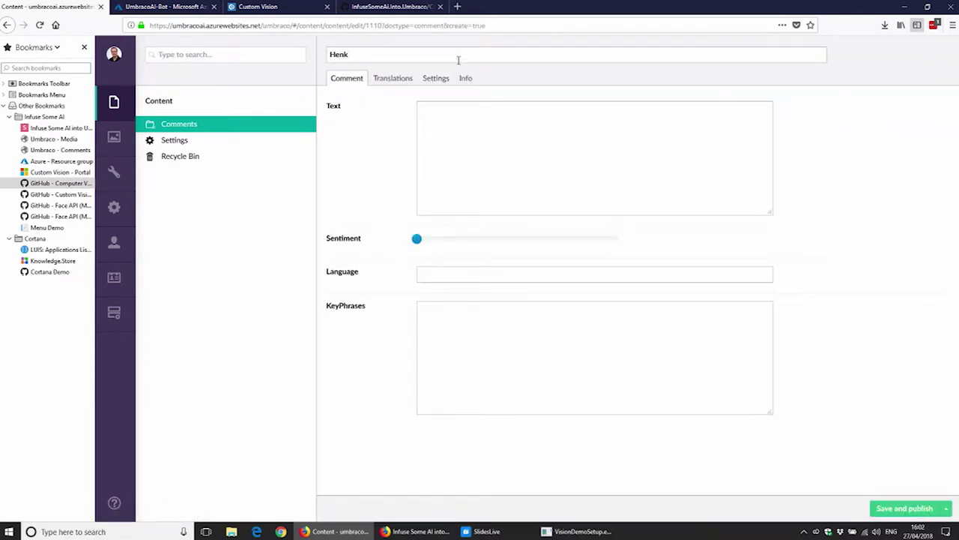
Step: Enter the comment text 'This hotel is an aweful place, dont go here'
{"action": "left_click", "coordinate": [569, 121]}
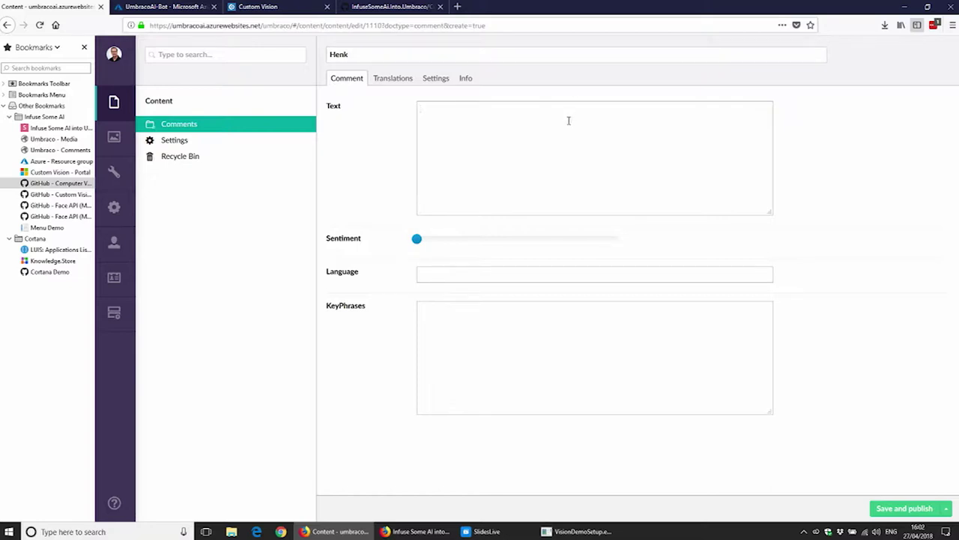
{"action": "type", "text": "This hotel is"}
{"action": "type", "text": " n"}
{"action": "type", "text": "n w"}
{"action": "key", "text": "BackSpace"}
{"action": "type", "text": "awful"}
{"action": "key", "text": "BackSpace"}
{"action": "key", "text": "BackSpace"}
{"action": "key", "text": "BackSpace"}
{"action": "type", "text": "eful"}
{"action": "key", "text": "BackSpace"}
{"action": "type", "text": "l place, "}
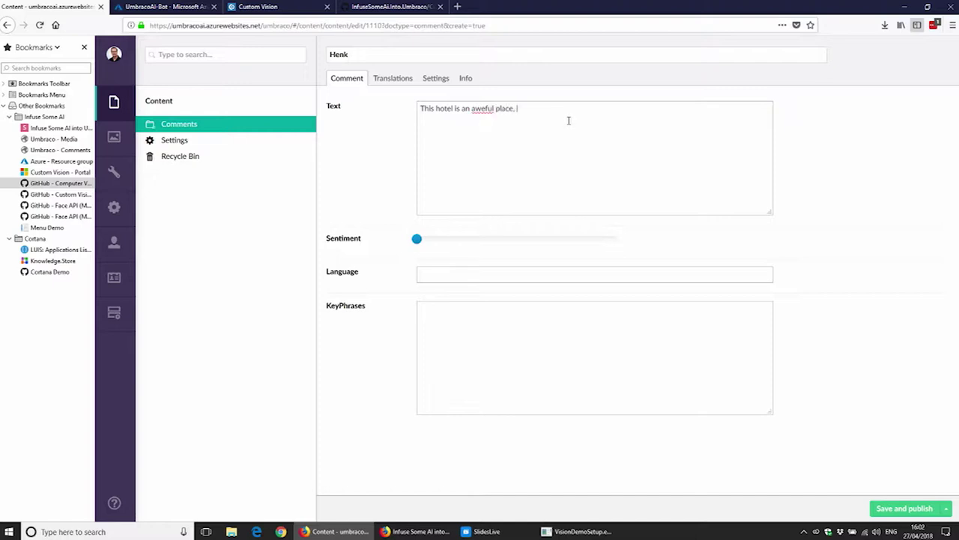
{"action": "type", "text": "dont go here"}
Step: Correct 'aweful' to 'awful' and 'dont' to 'don't', then save and publish the comment
{"action": "right_click", "coordinate": [485, 111]}
{"action": "left_click", "coordinate": [513, 115]}
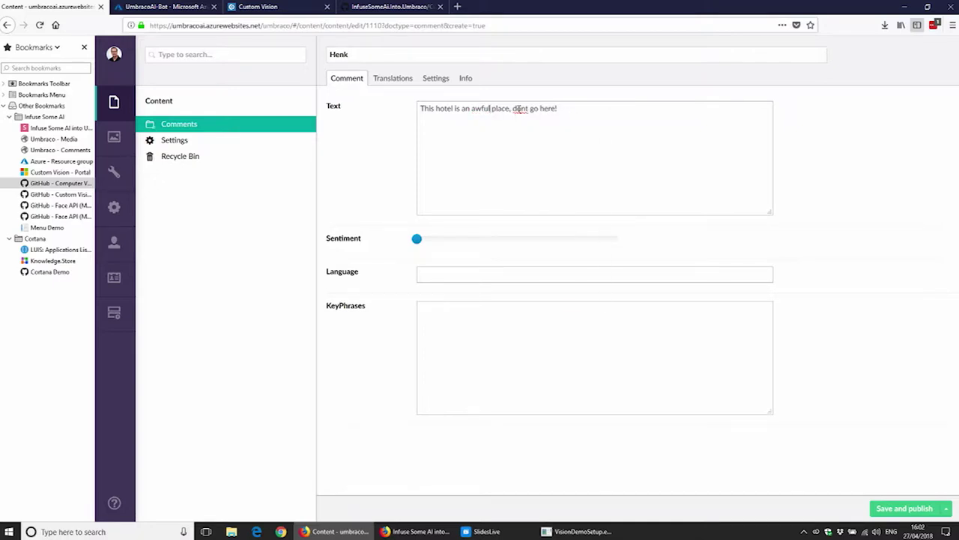
{"action": "right_click", "coordinate": [519, 111]}
{"action": "left_click", "coordinate": [543, 161]}
{"action": "left_click", "coordinate": [894, 511]}
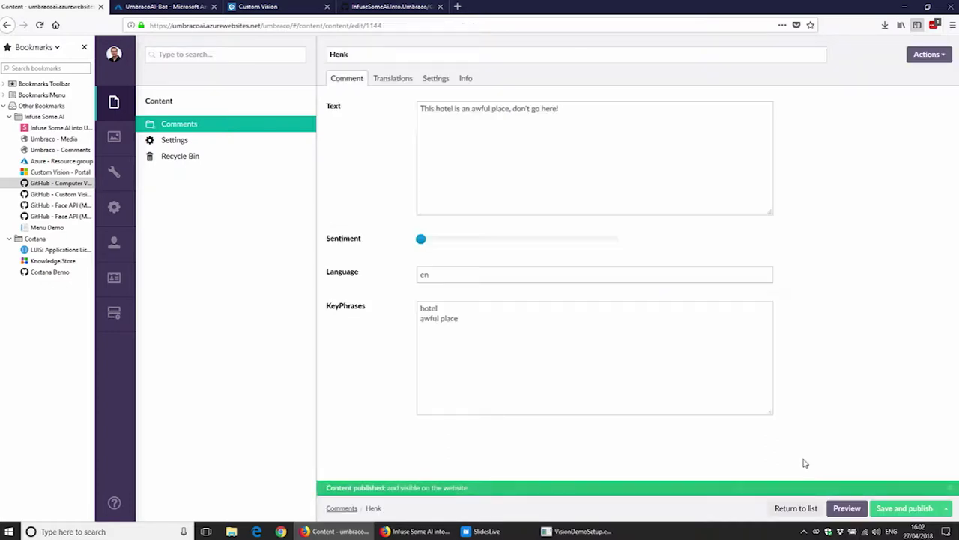
Step: Check the detected language 'en', then scroll through the comment's automatic translations
{"action": "mouse_move", "coordinate": [422, 242]}
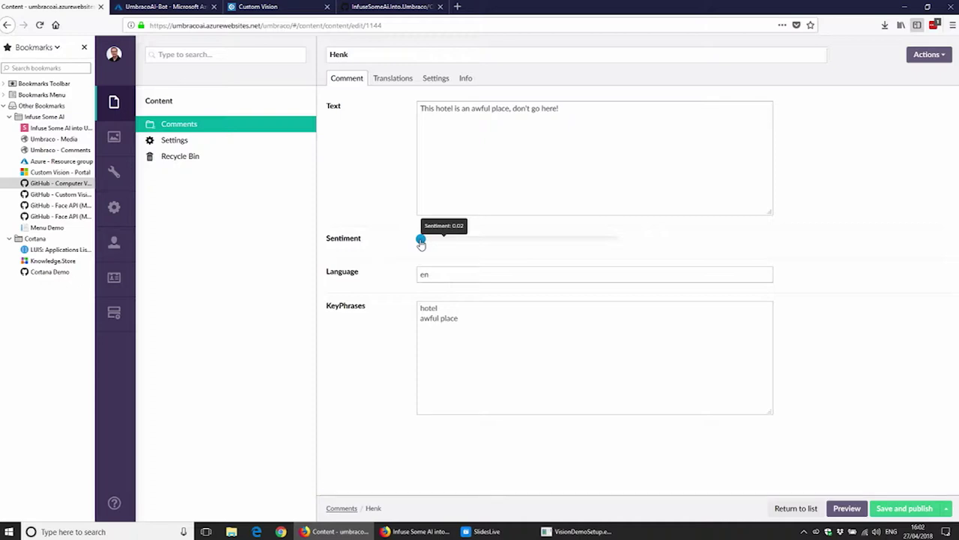
{"action": "double_click", "coordinate": [429, 275]}
{"action": "left_click", "coordinate": [383, 79]}
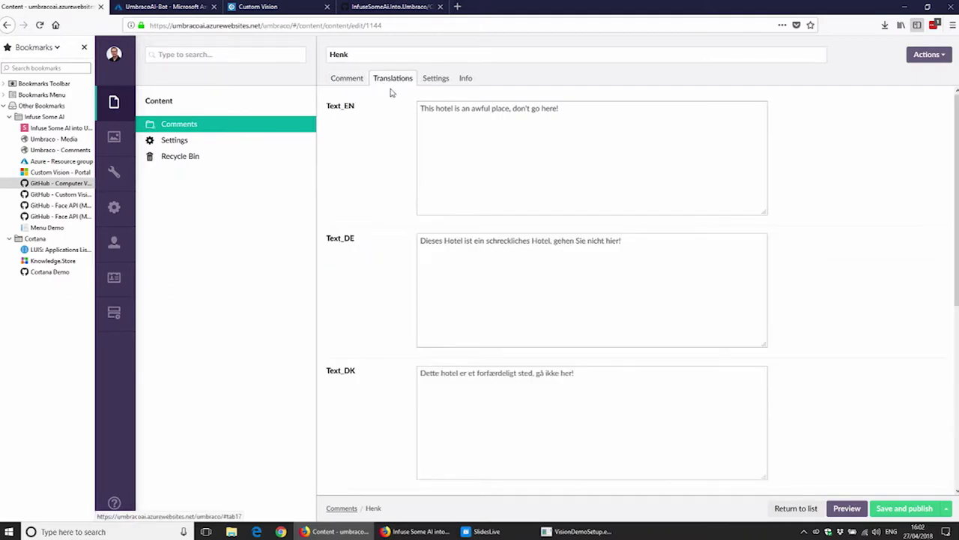
{"action": "scroll", "coordinate": [569, 195], "scroll_direction": "down", "scroll_amount": 4}
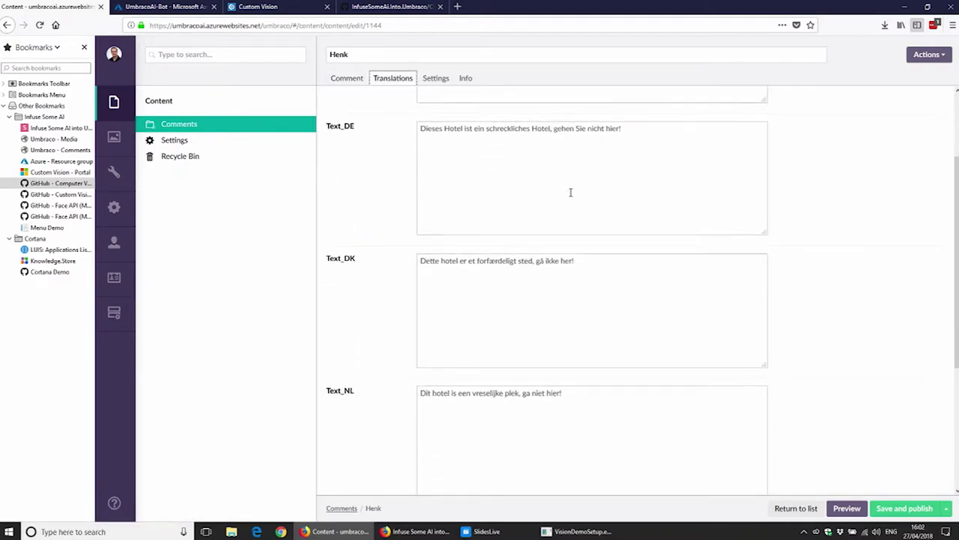
{"action": "scroll", "coordinate": [570, 196], "scroll_direction": "down", "scroll_amount": 3}
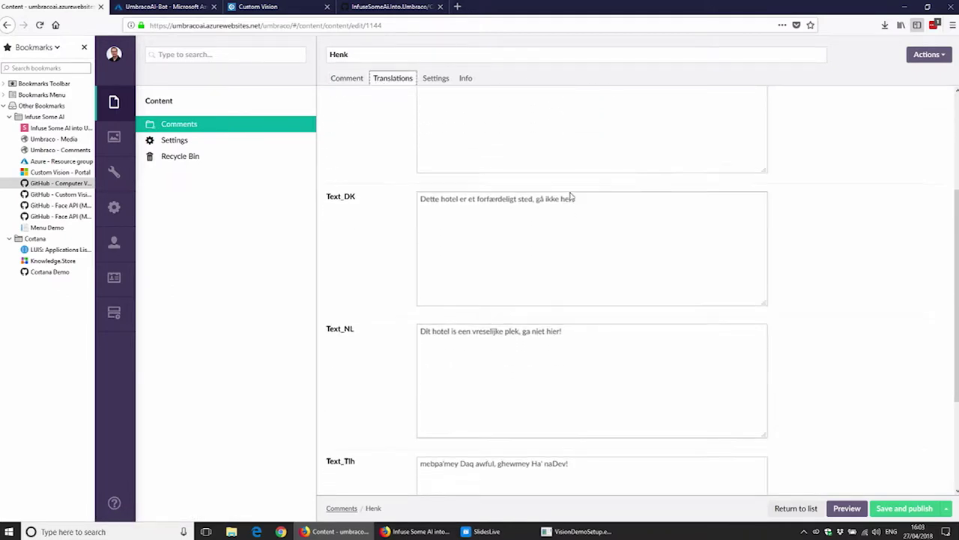
Step: Highlight the Text_Tlh and German Text_DE translation lines to inspect them
{"action": "left_click_drag", "start_coordinate": [602, 388], "coordinate": [408, 367]}
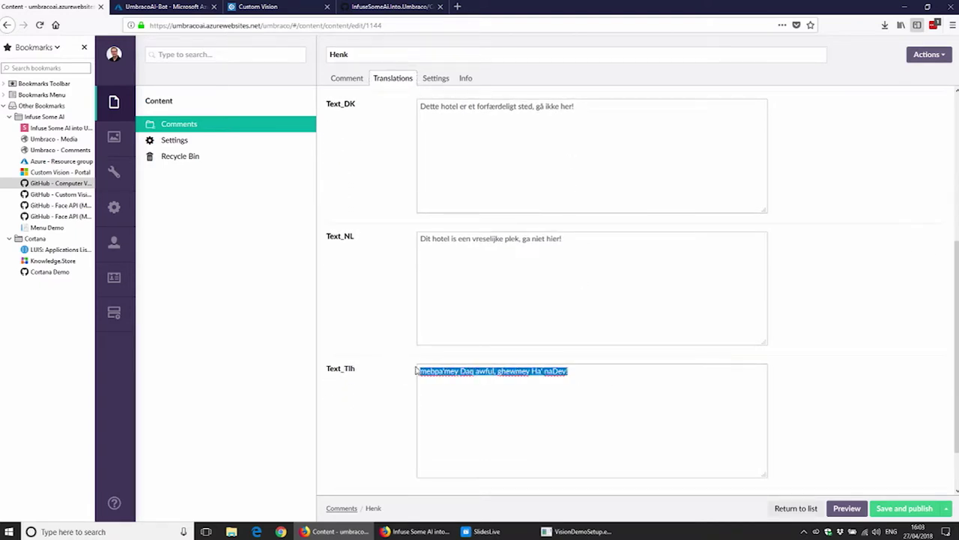
{"action": "left_click", "coordinate": [659, 287]}
{"action": "scroll", "coordinate": [659, 287], "scroll_direction": "up", "scroll_amount": 3}
{"action": "left_click_drag", "start_coordinate": [625, 248], "coordinate": [363, 223]}
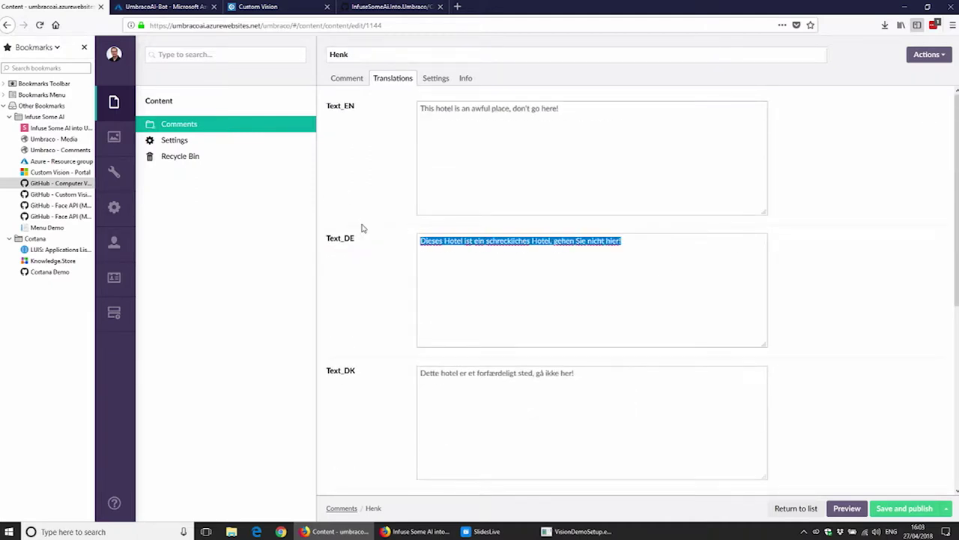
{"action": "left_click", "coordinate": [598, 435]}
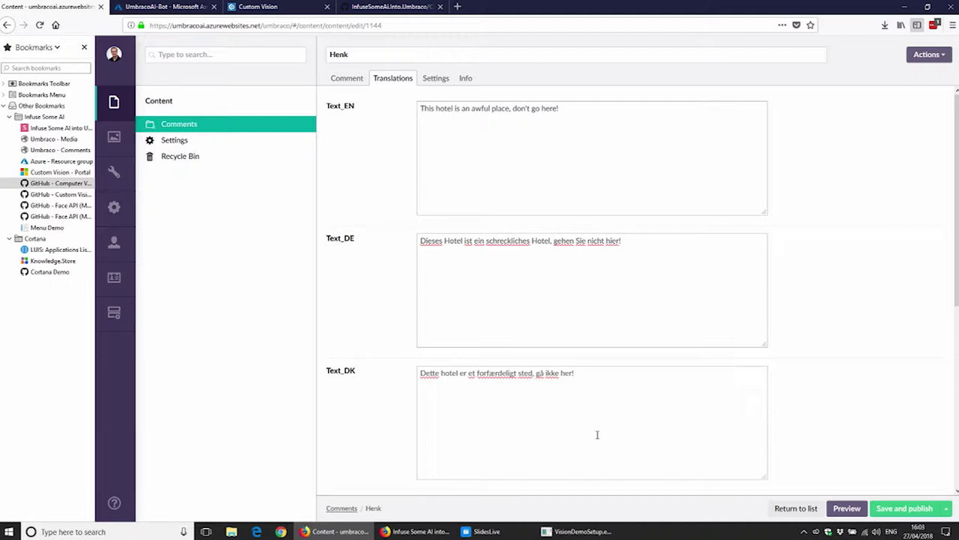
Step: Return to the Comment tab's main fields and open a new browser tab
{"action": "left_click", "coordinate": [343, 86]}
{"action": "mouse_move", "coordinate": [300, 111]}
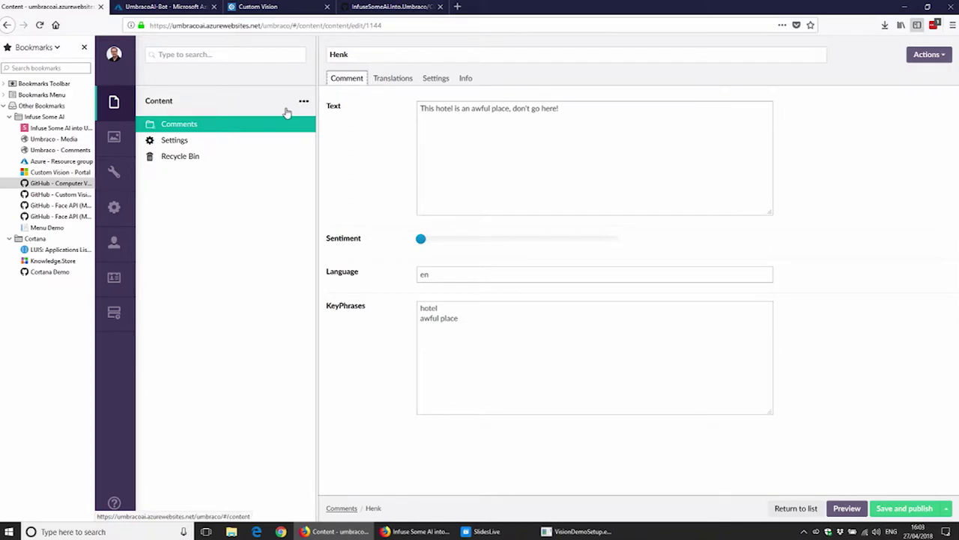
{"action": "left_click", "coordinate": [458, 6]}
Step: Go to the Menu Demo page and send chinees_menu.jpg for recognition
{"action": "left_click", "coordinate": [65, 228]}
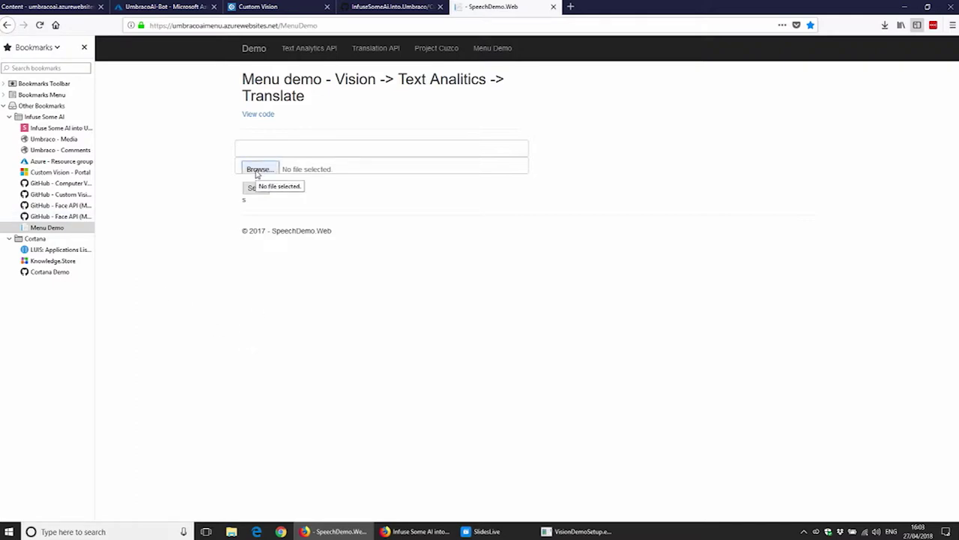
{"action": "left_click", "coordinate": [257, 169]}
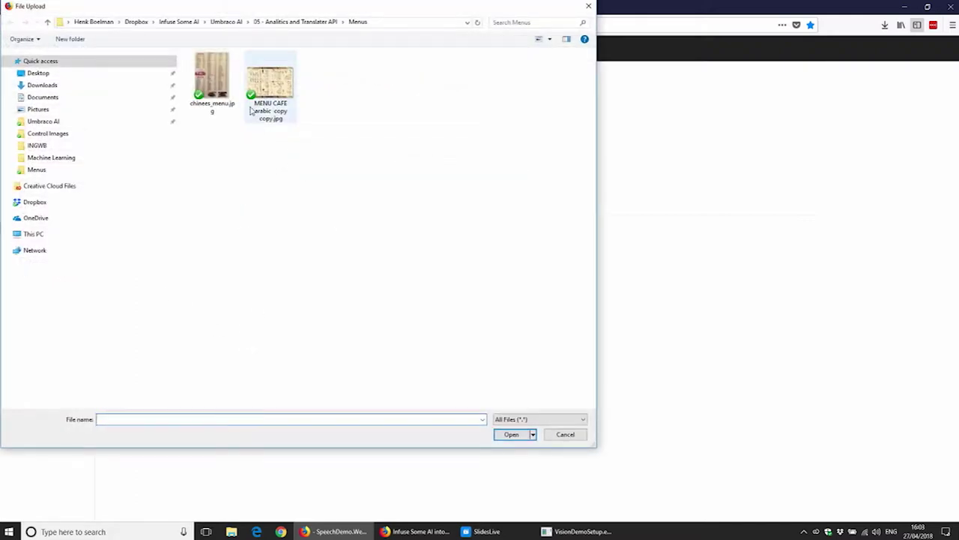
{"action": "double_click", "coordinate": [217, 82]}
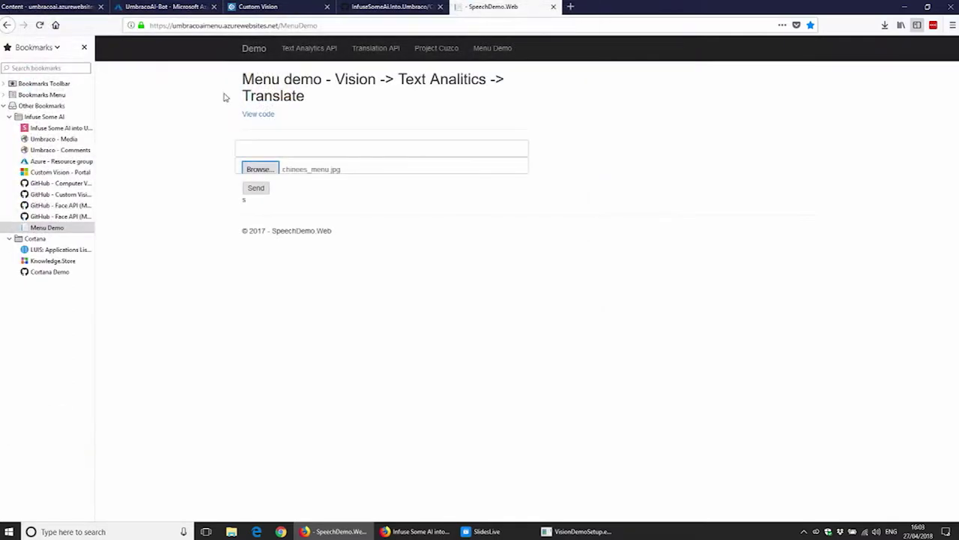
{"action": "left_click", "coordinate": [261, 191]}
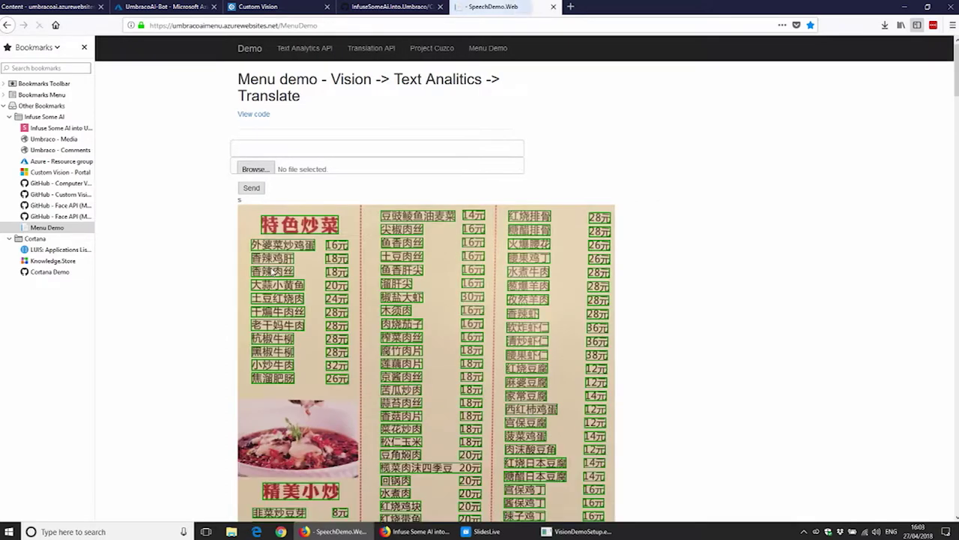
Step: View the first dish's translation 'Fried eggs with grandma's vegetables', then pick another photo
{"action": "scroll", "coordinate": [575, 312], "scroll_direction": "down", "scroll_amount": 3}
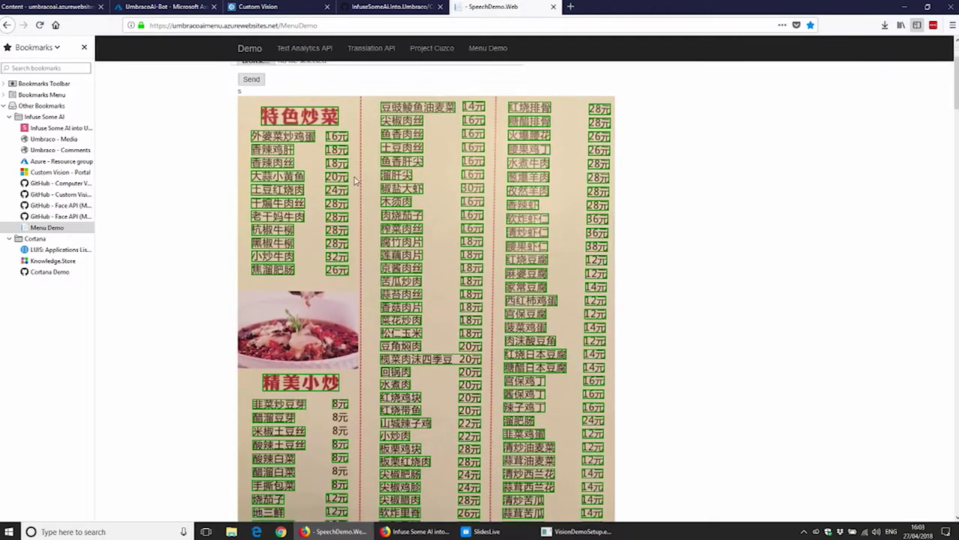
{"action": "left_click", "coordinate": [267, 137]}
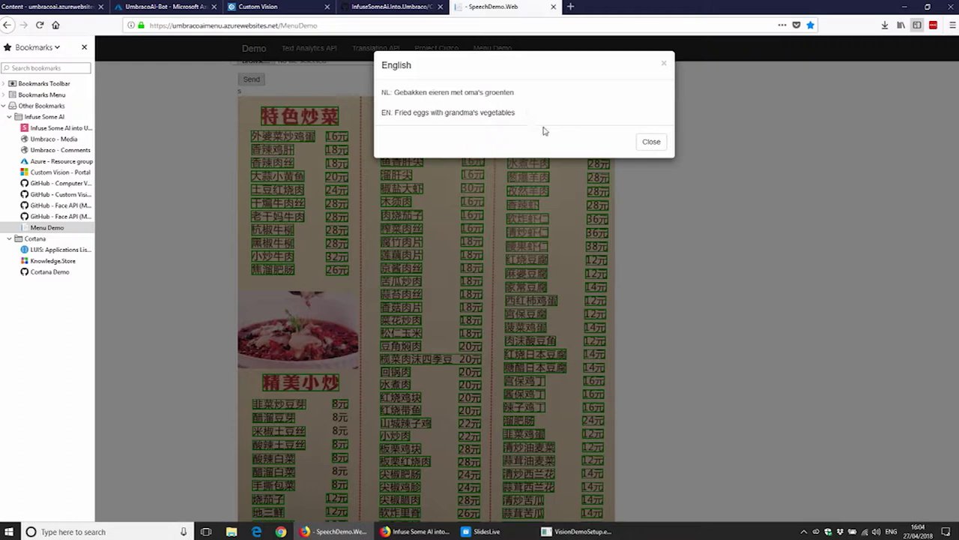
{"action": "left_click", "coordinate": [650, 141]}
{"action": "scroll", "coordinate": [375, 102], "scroll_direction": "up", "scroll_amount": 3}
{"action": "left_click", "coordinate": [258, 167]}
Step: Upload MENU CAFE arabic copy copy.jpg and send it for recognition
{"action": "double_click", "coordinate": [280, 92]}
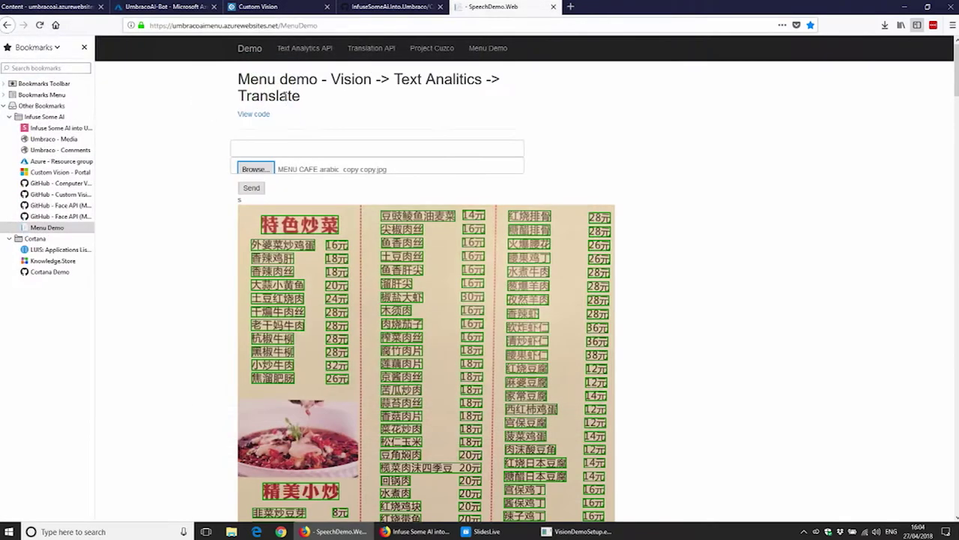
{"action": "left_click", "coordinate": [264, 188]}
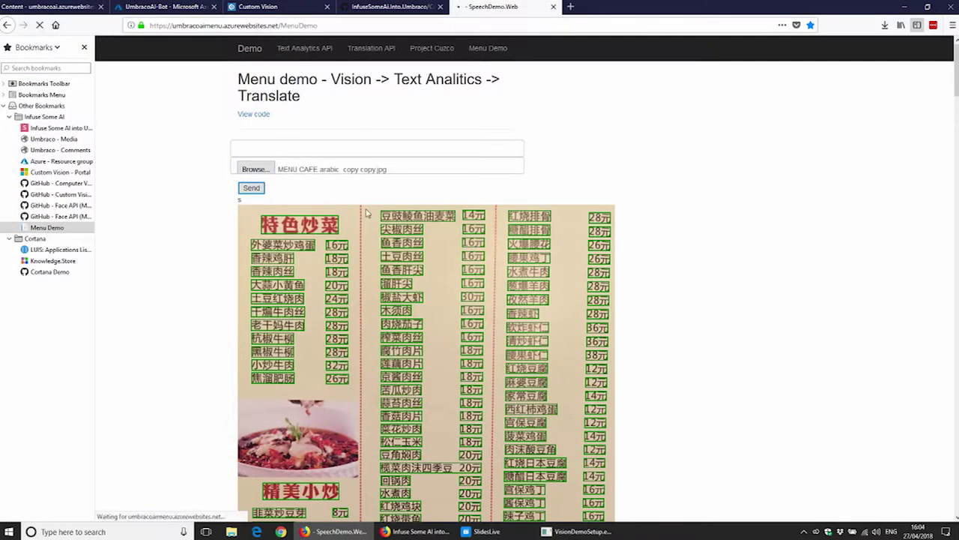
{"action": "scroll", "coordinate": [367, 213], "scroll_direction": "down", "scroll_amount": 3}
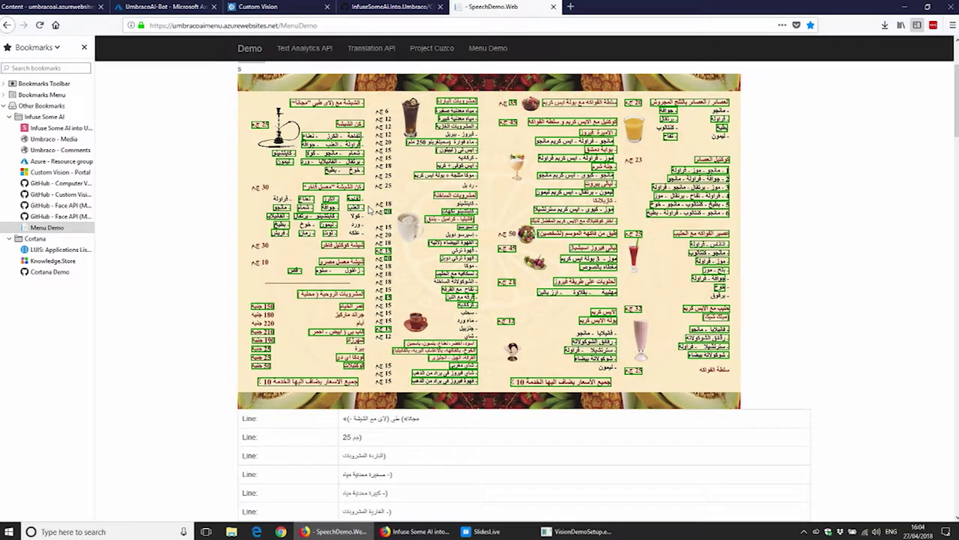
Step: Check translations of two recognised lines, including 'Lager cocktail girl next door'
{"action": "left_click", "coordinate": [343, 246]}
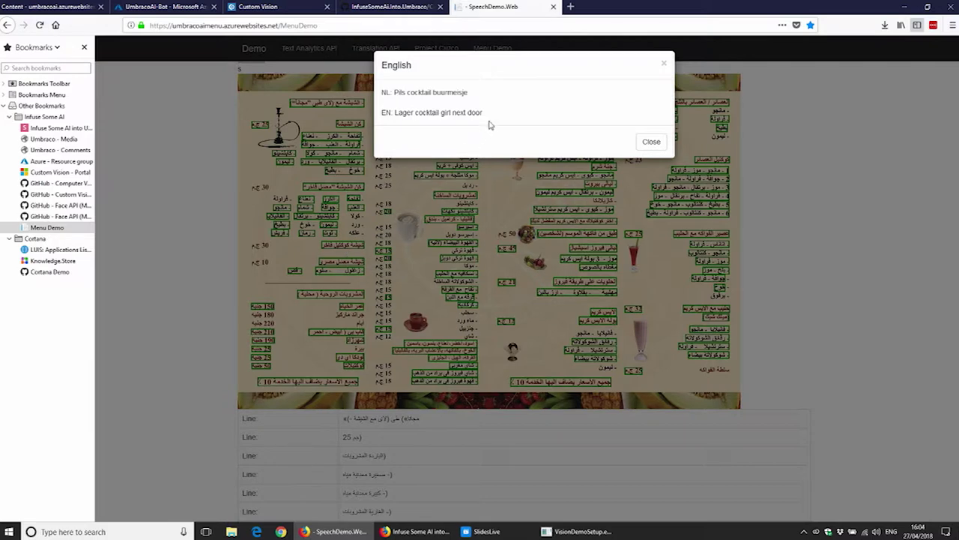
{"action": "left_click_drag", "start_coordinate": [489, 117], "coordinate": [395, 112]}
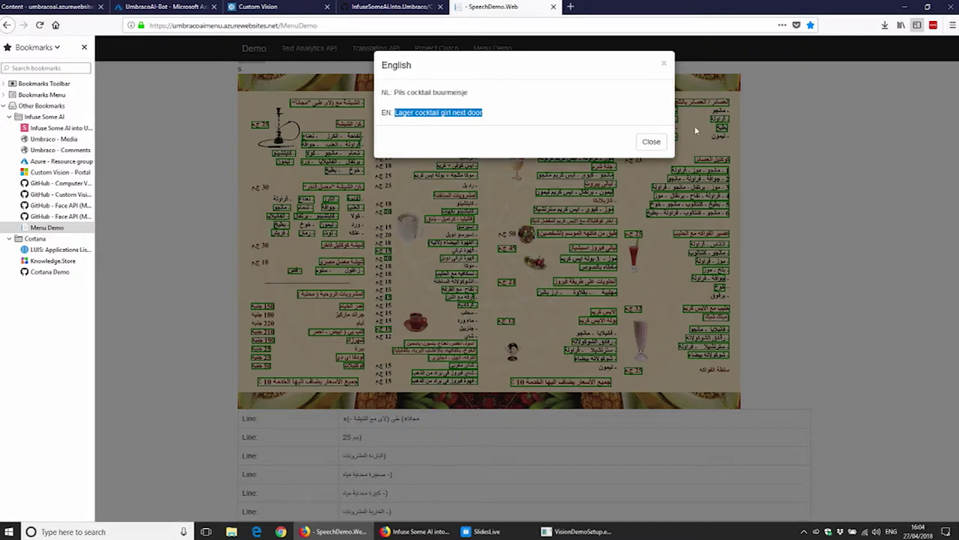
{"action": "left_click", "coordinate": [651, 142]}
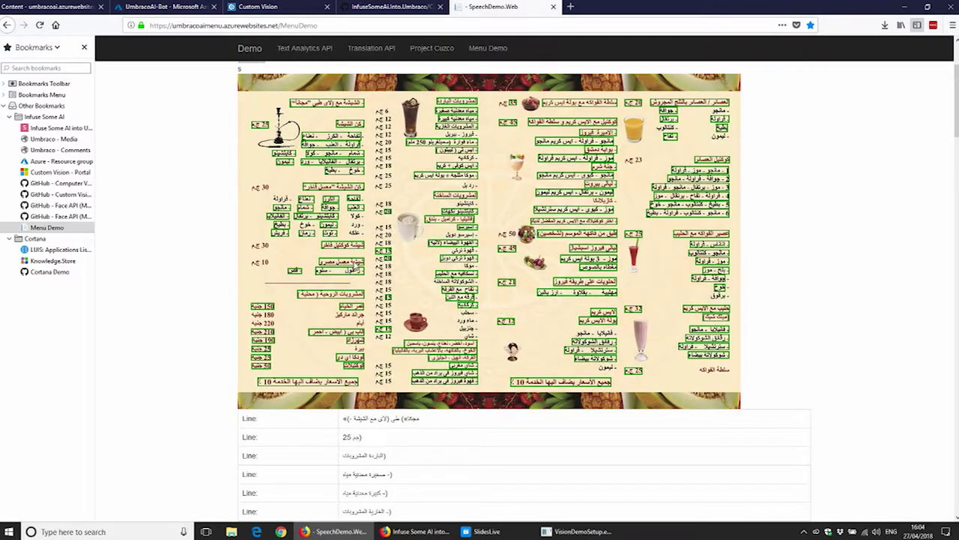
{"action": "left_click", "coordinate": [356, 265]}
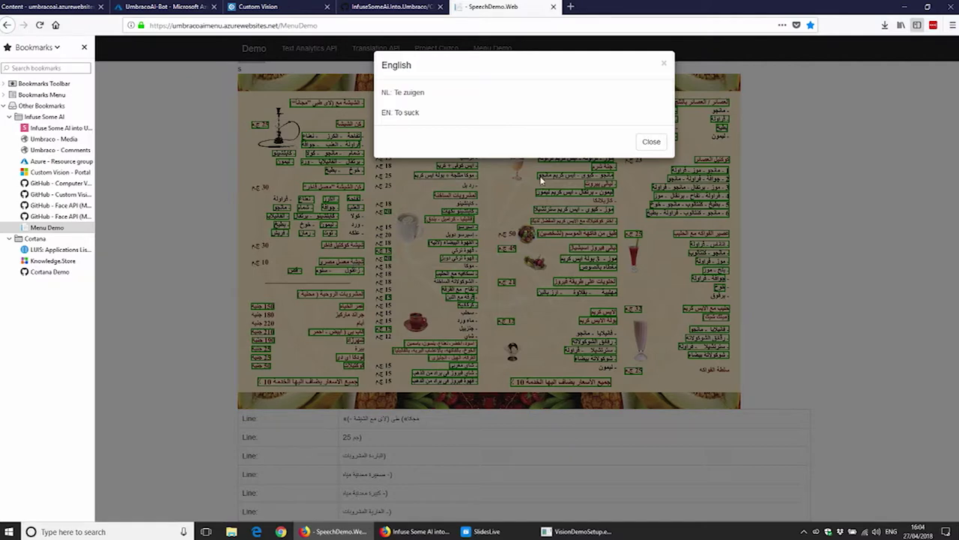
{"action": "left_click", "coordinate": [645, 143]}
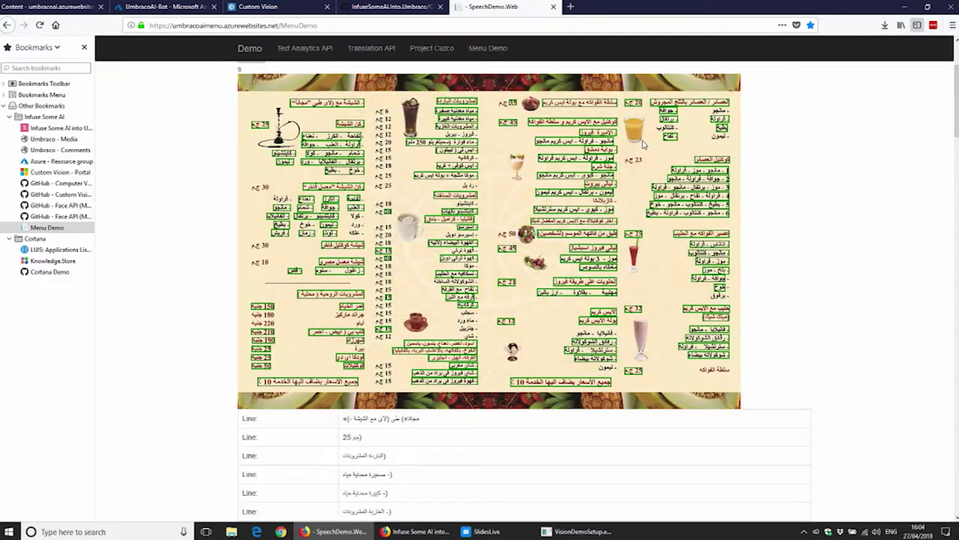
{"action": "scroll", "coordinate": [643, 164], "scroll_direction": "up", "scroll_amount": 3}
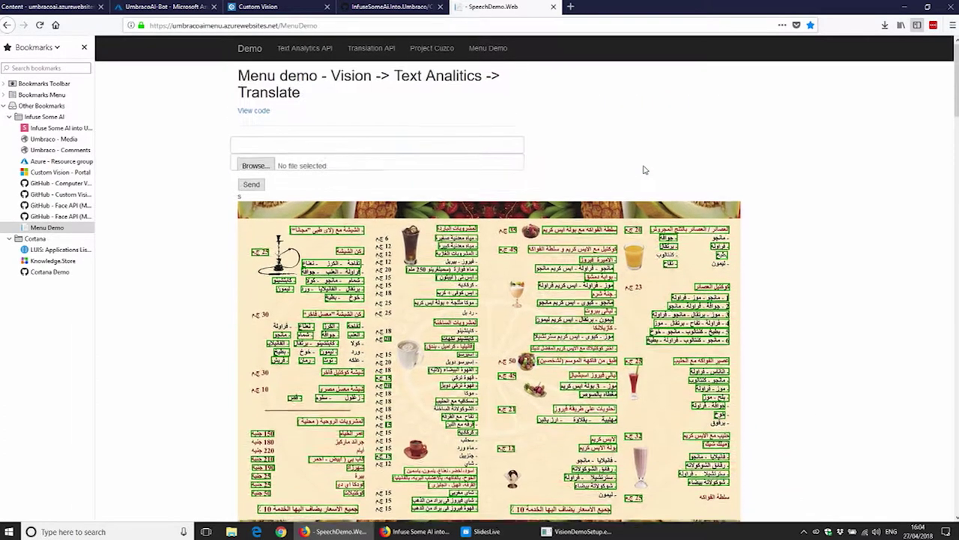
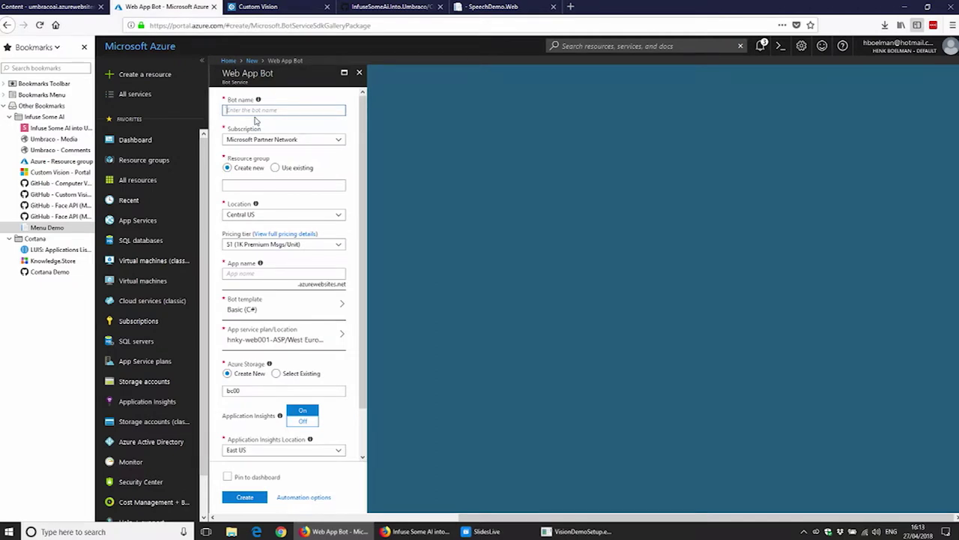
Step: Name the new Web App Bot UmbracoGermanyBot
{"action": "type", "text": "UmbracoGermanr"}
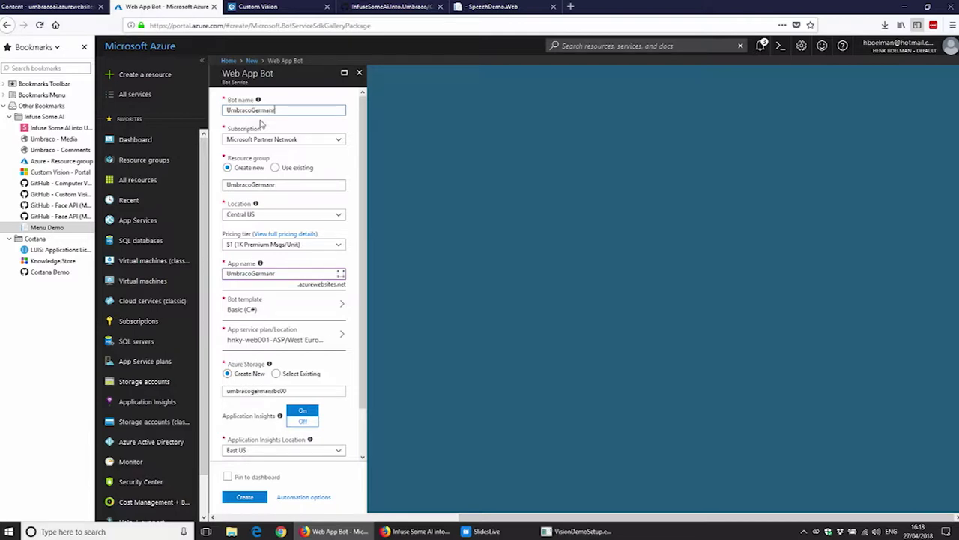
{"action": "key", "text": "BackSpace"}
{"action": "type", "text": "yBot"}
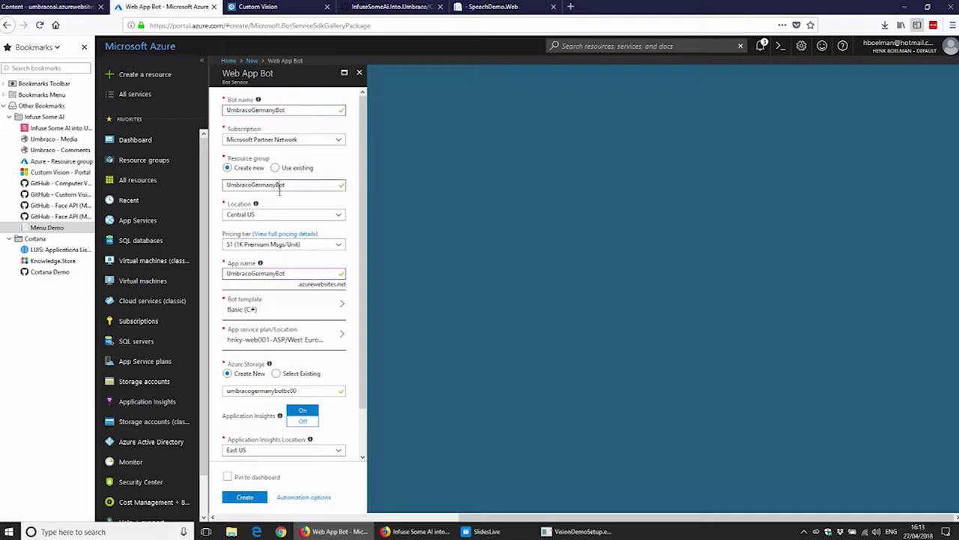
Step: Set the bot location to West Europe, keep the S1 Standard pricing tier, and view bot templates
{"action": "left_click", "coordinate": [287, 218]}
{"action": "left_click", "coordinate": [275, 255]}
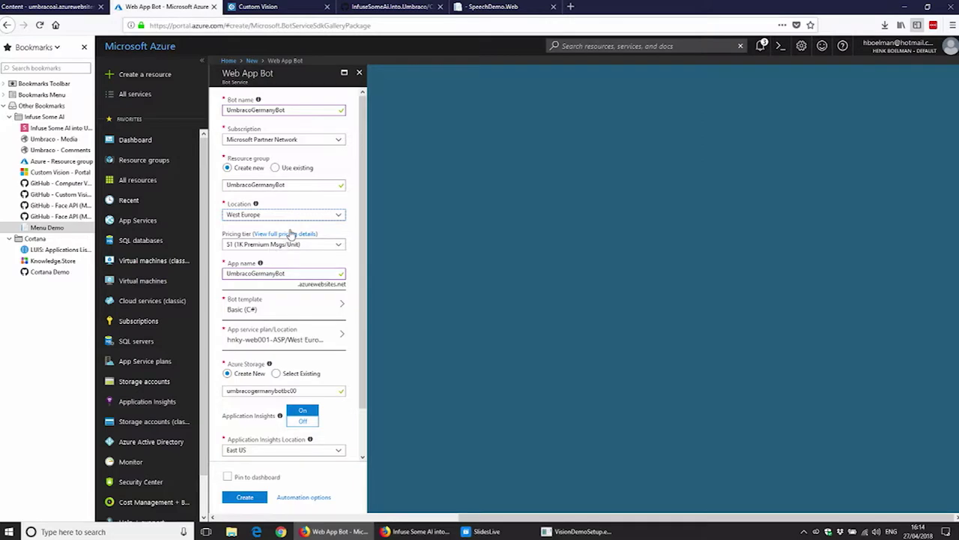
{"action": "left_click", "coordinate": [290, 233]}
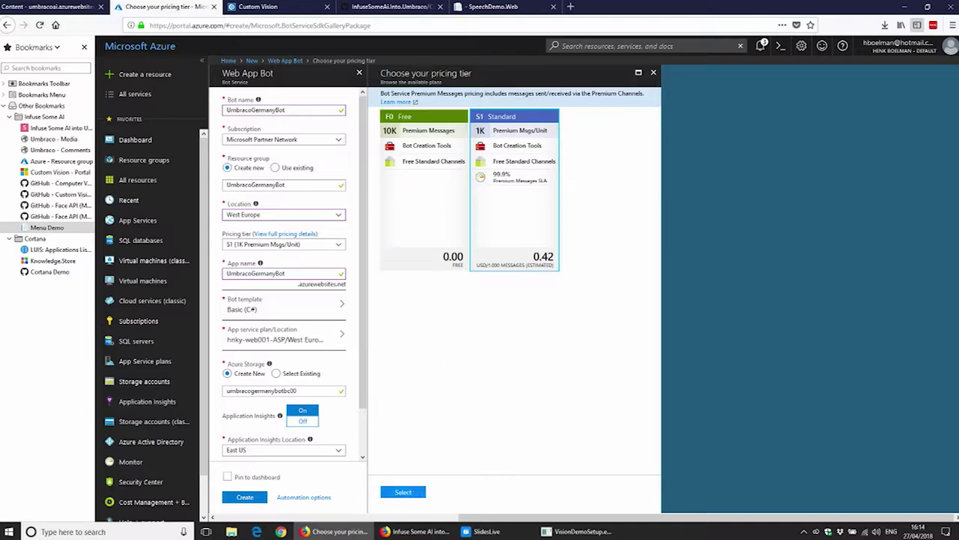
{"action": "left_click", "coordinate": [403, 491]}
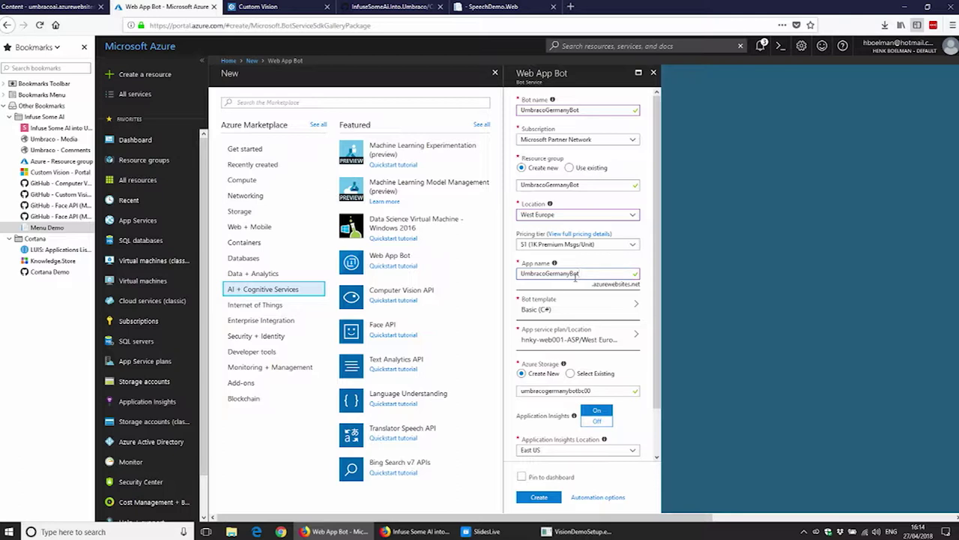
{"action": "left_click", "coordinate": [605, 307]}
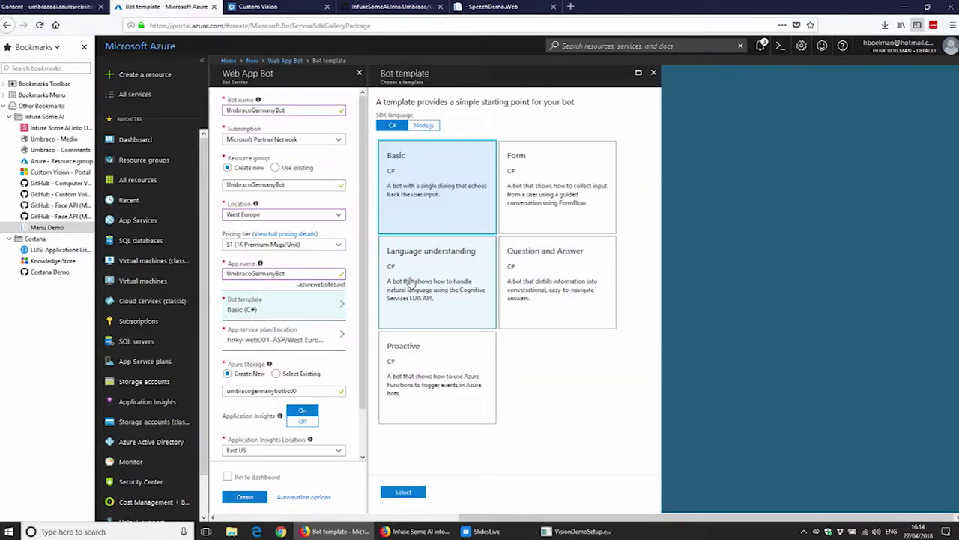
Step: Choose the Language understanding template with the LUIS app location set to West Europe
{"action": "left_click", "coordinate": [412, 285]}
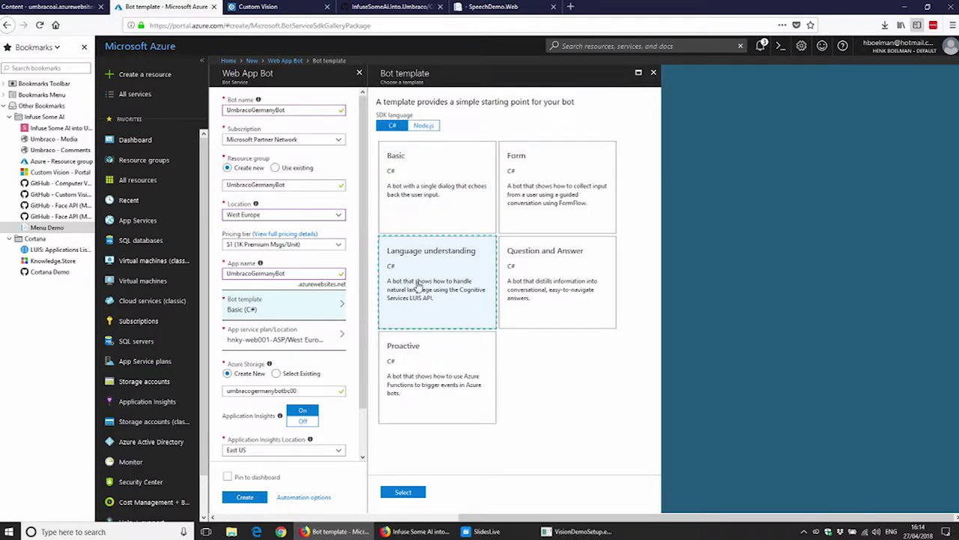
{"action": "left_click", "coordinate": [398, 493]}
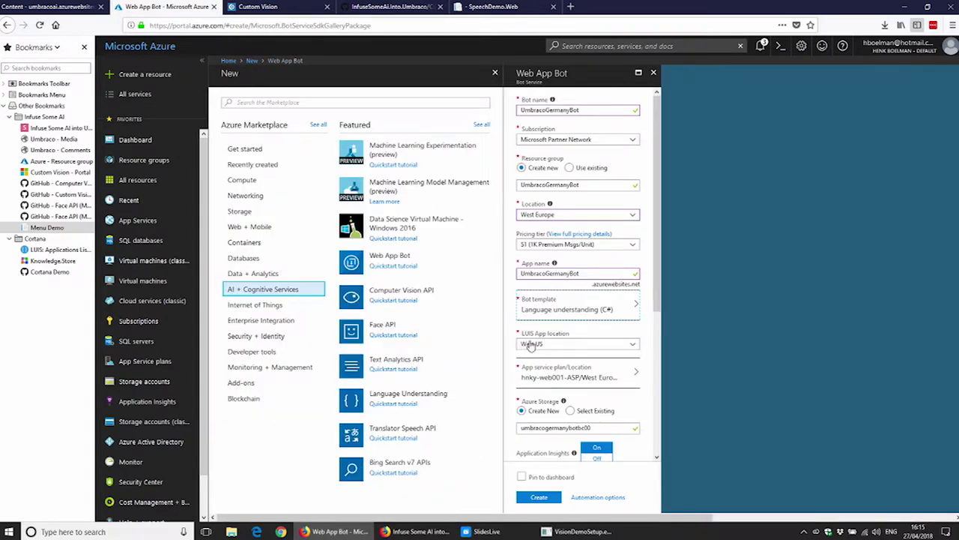
{"action": "left_click", "coordinate": [562, 346]}
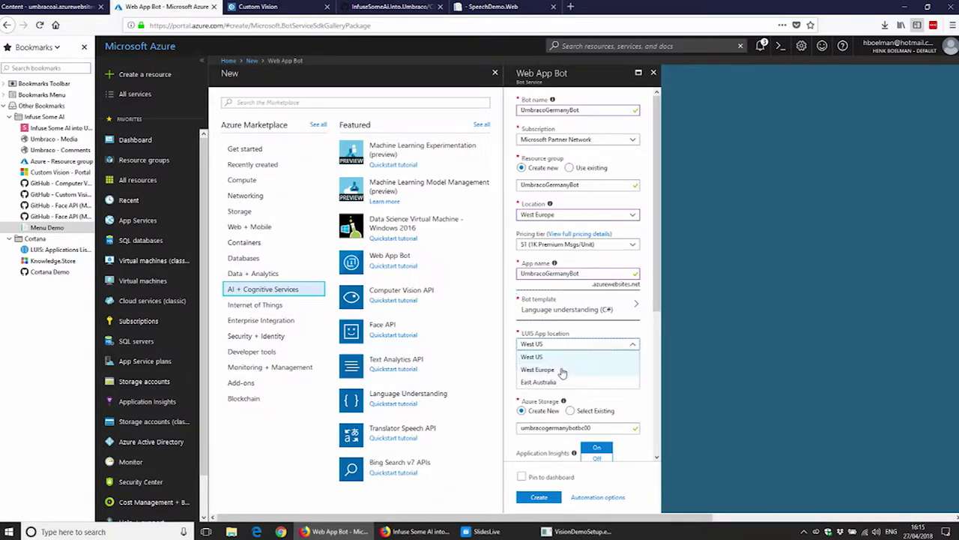
{"action": "left_click", "coordinate": [562, 369]}
Step: Host the bot on UmbracoAI-ASP with Application Insights off, accept the notice, and create it
{"action": "scroll", "coordinate": [637, 344], "scroll_direction": "down", "scroll_amount": 2}
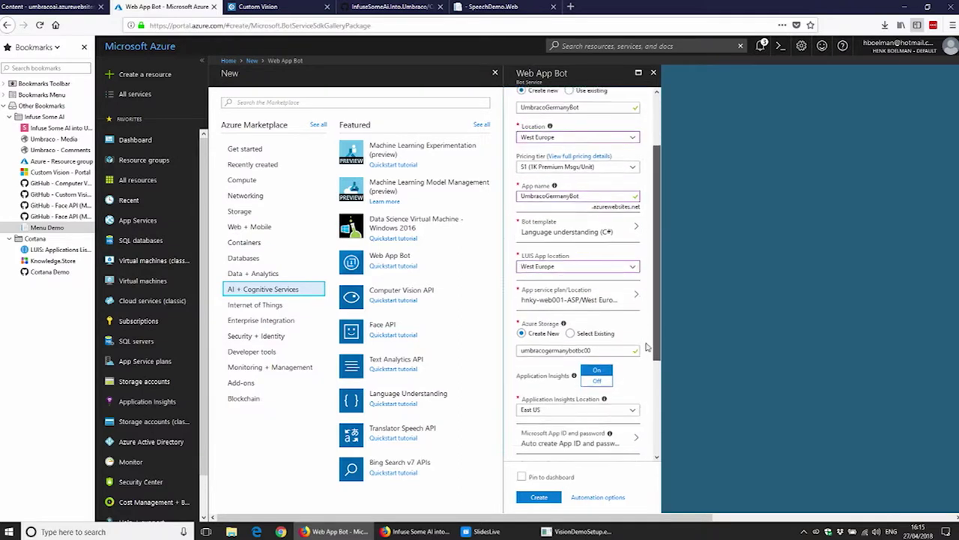
{"action": "left_click", "coordinate": [582, 274]}
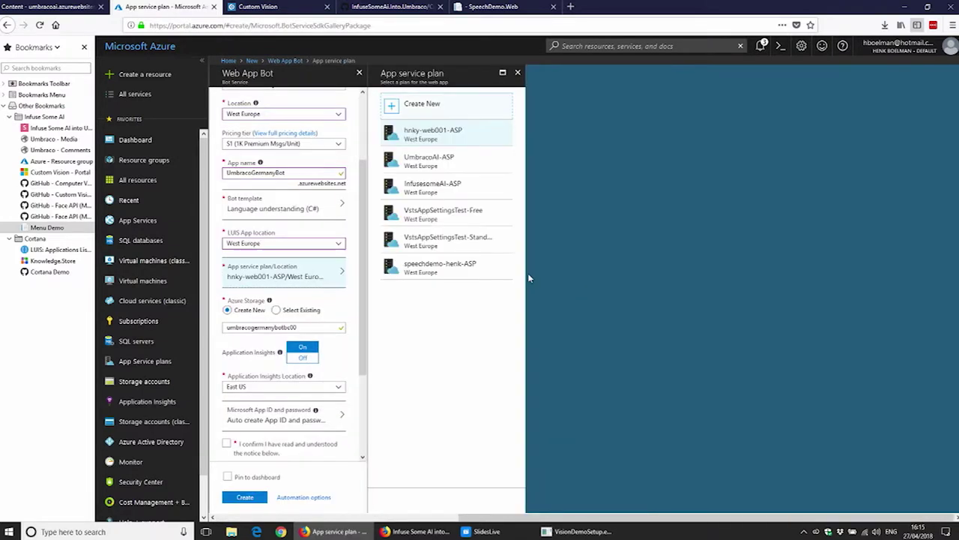
{"action": "left_click", "coordinate": [435, 158]}
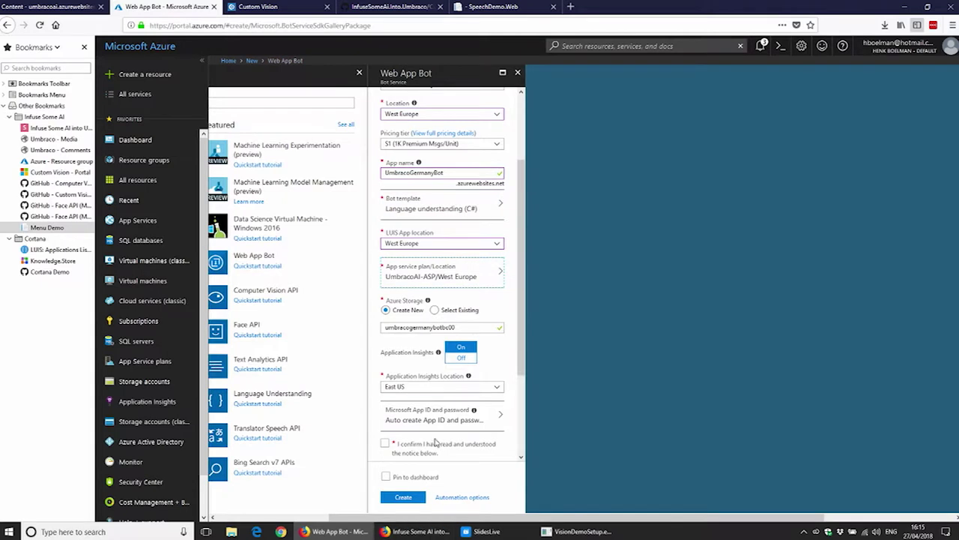
{"action": "left_click", "coordinate": [465, 359]}
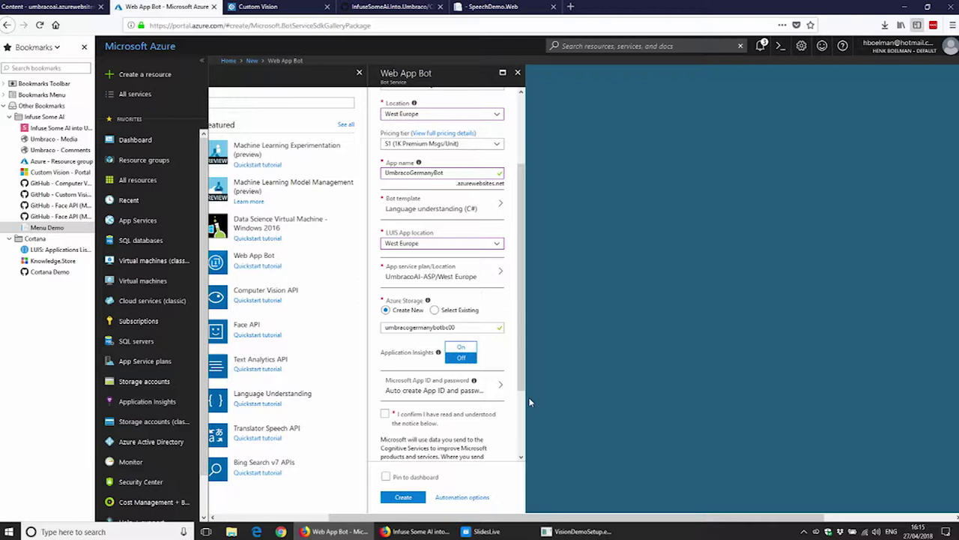
{"action": "scroll", "coordinate": [392, 386], "scroll_direction": "down", "scroll_amount": 2}
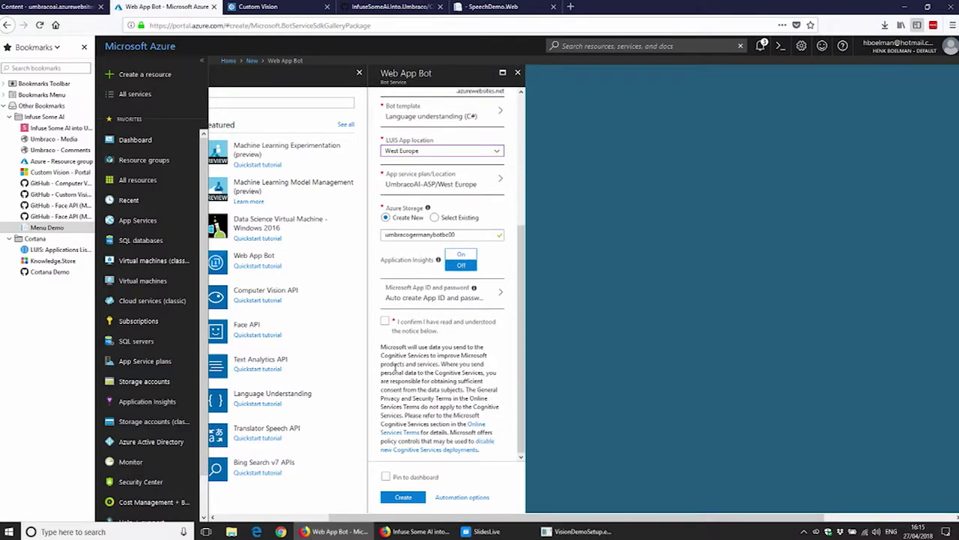
{"action": "left_click", "coordinate": [385, 321]}
{"action": "left_click", "coordinate": [412, 501]}
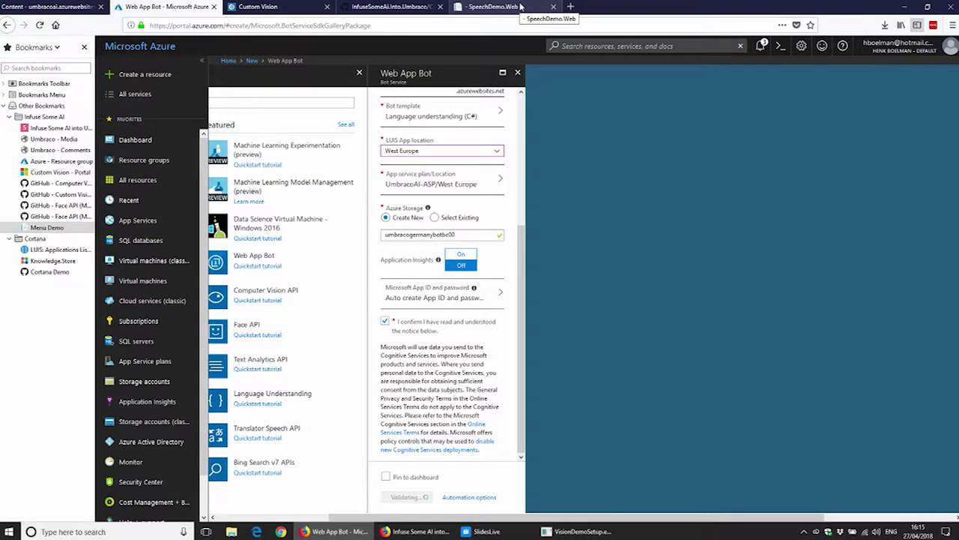
{"action": "left_click", "coordinate": [571, 7]}
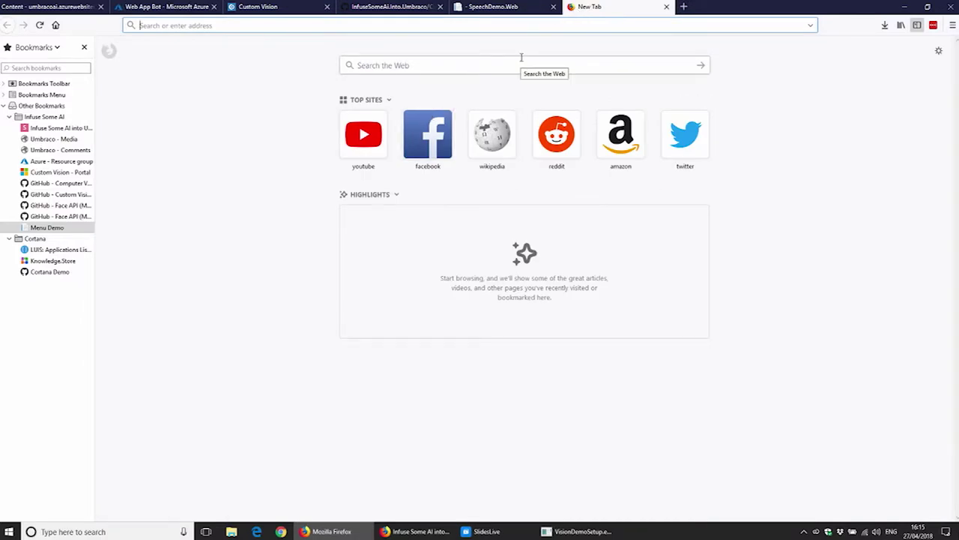
Step: Sign in to LUIS from its applications list
{"action": "left_click", "coordinate": [41, 250]}
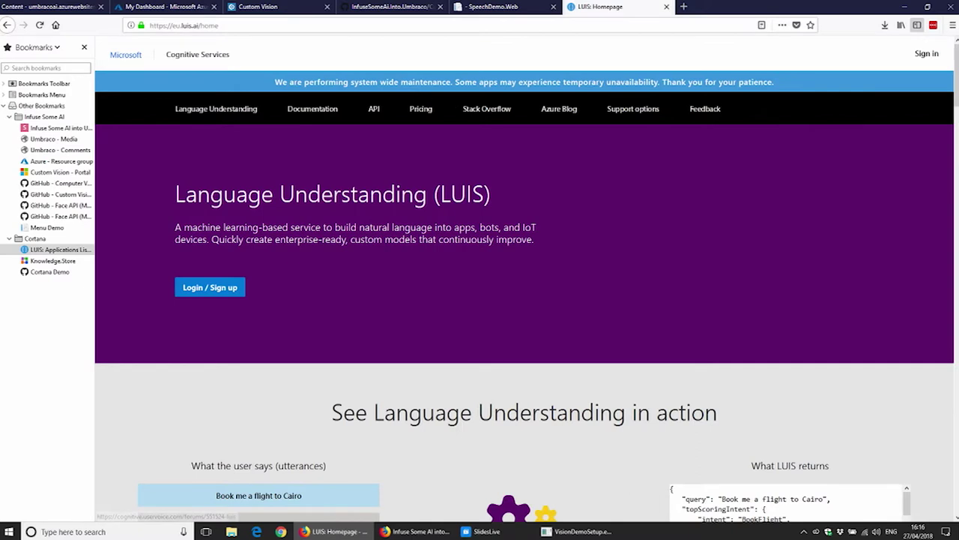
{"action": "left_click", "coordinate": [927, 56]}
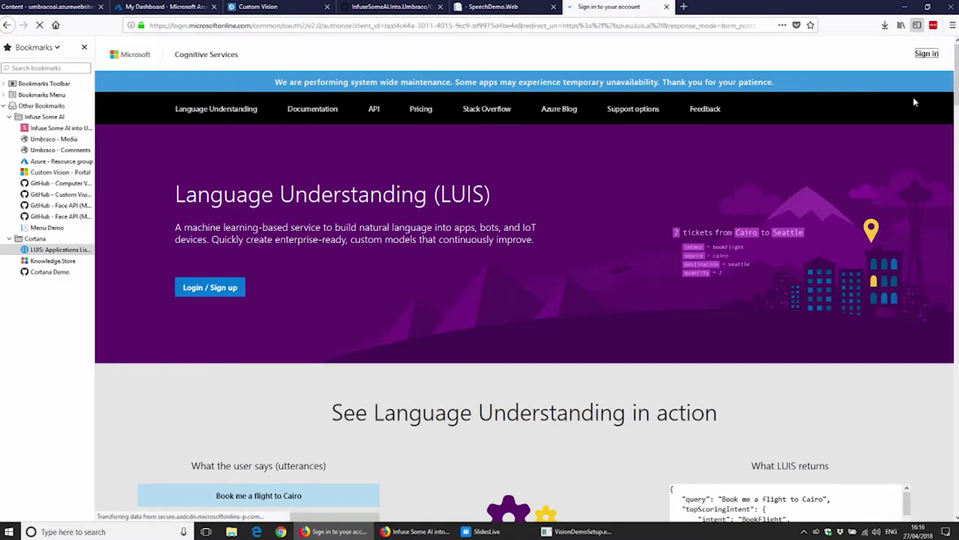
{"action": "left_click", "coordinate": [530, 274]}
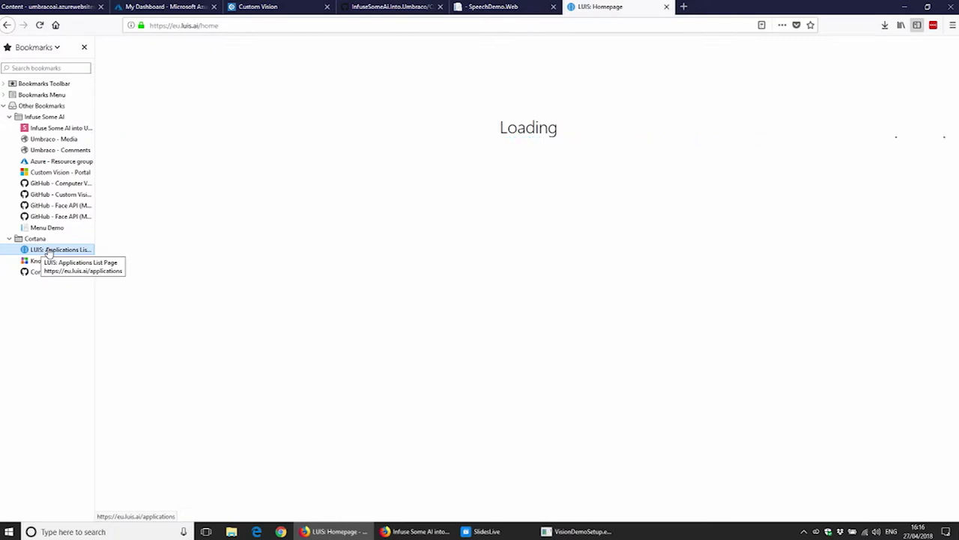
Step: Check the bot deployment progress on the Azure dashboard
{"action": "left_click", "coordinate": [153, 8]}
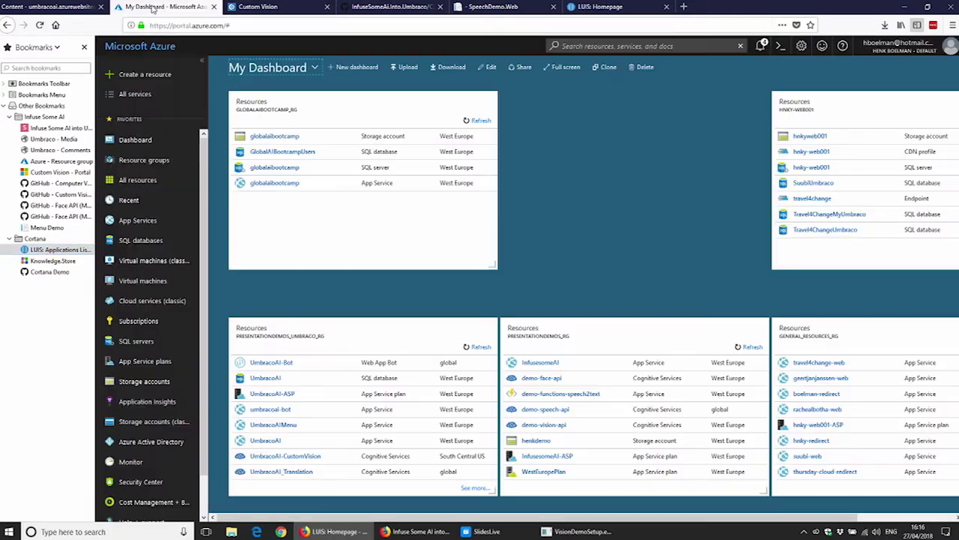
{"action": "left_click", "coordinate": [761, 46]}
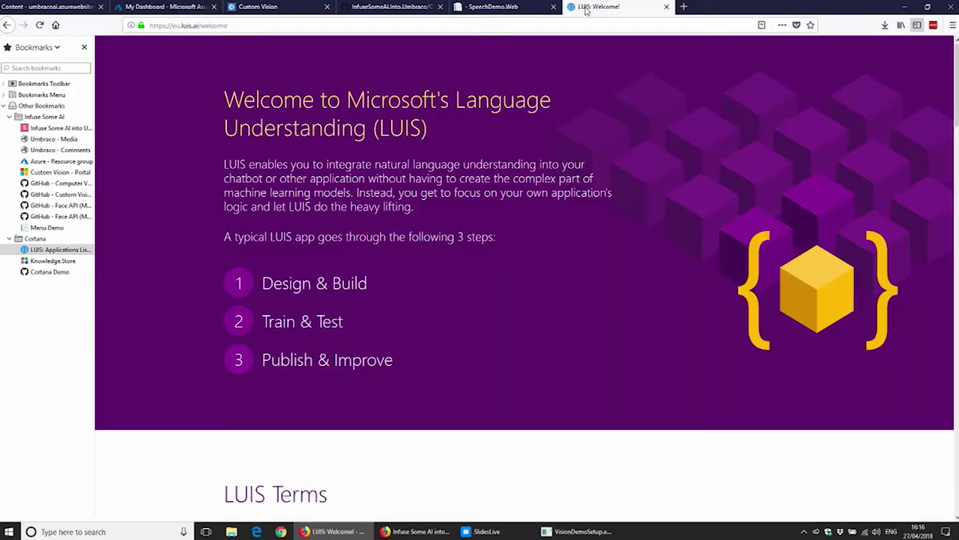
{"action": "left_click", "coordinate": [587, 7]}
Step: Open the new UmbracoGermanyBot-bc00 app from the LUIS My apps list
{"action": "left_click", "coordinate": [45, 250]}
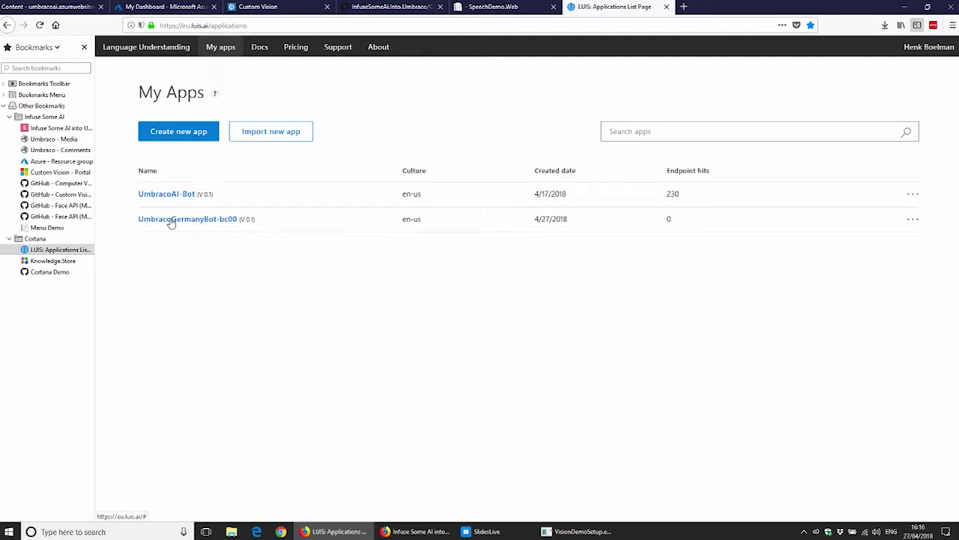
{"action": "left_click_drag", "start_coordinate": [127, 224], "coordinate": [236, 225]}
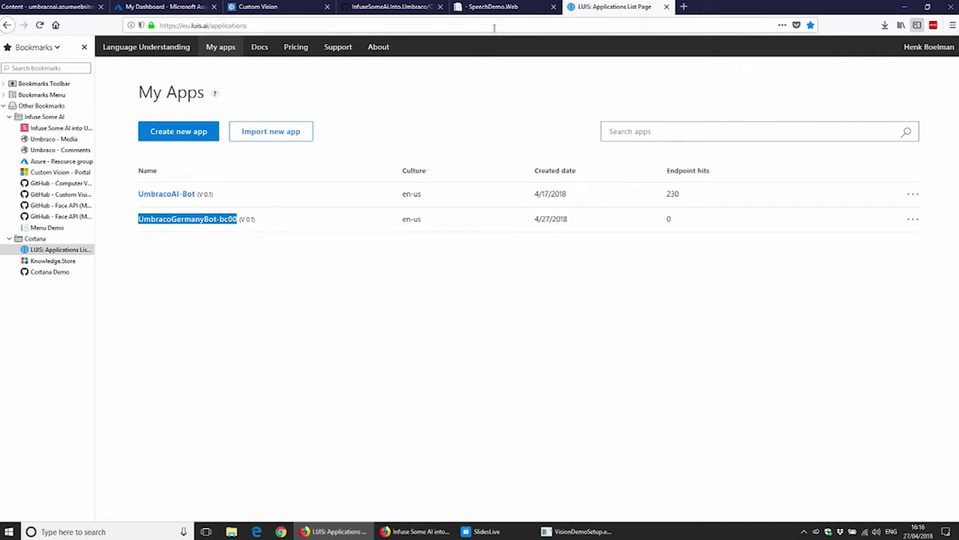
{"action": "left_click", "coordinate": [165, 7]}
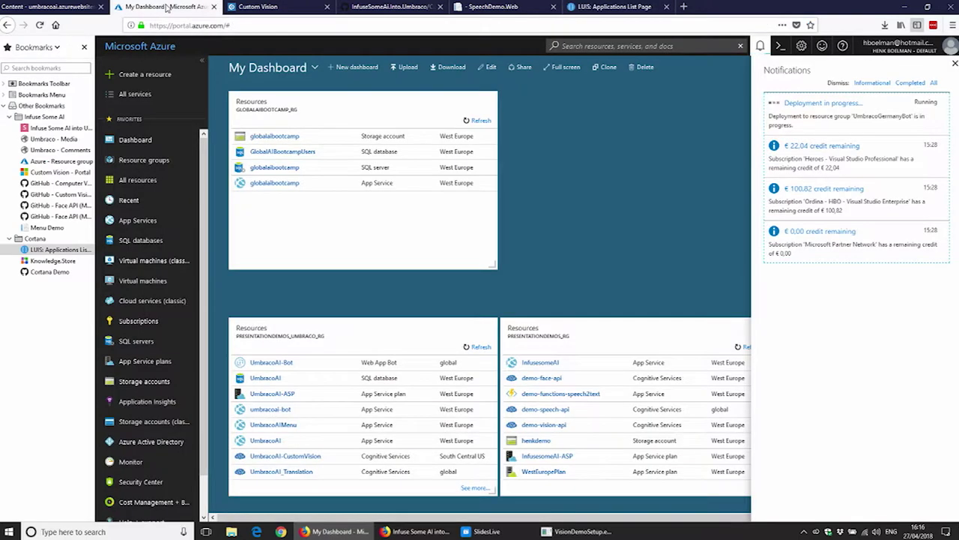
{"action": "left_click", "coordinate": [622, 6]}
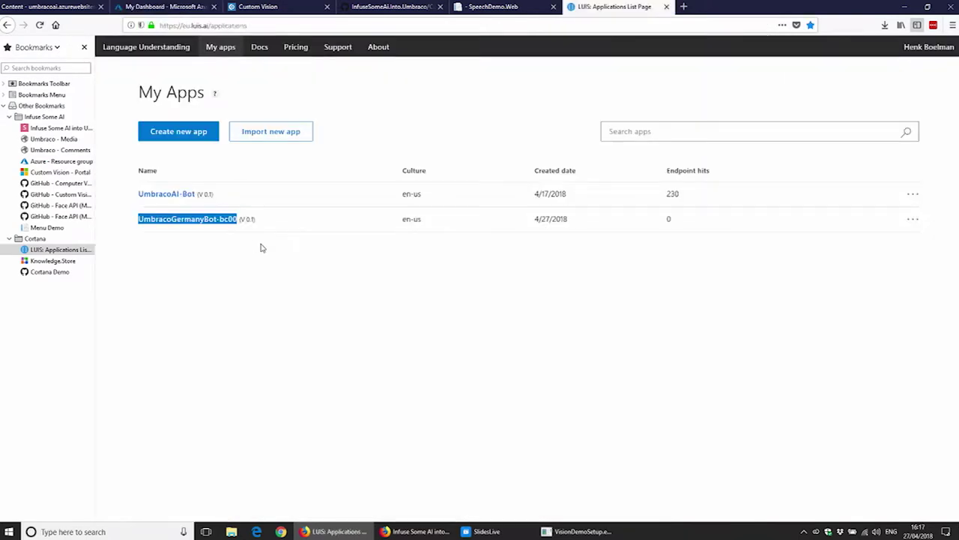
{"action": "left_click", "coordinate": [200, 219]}
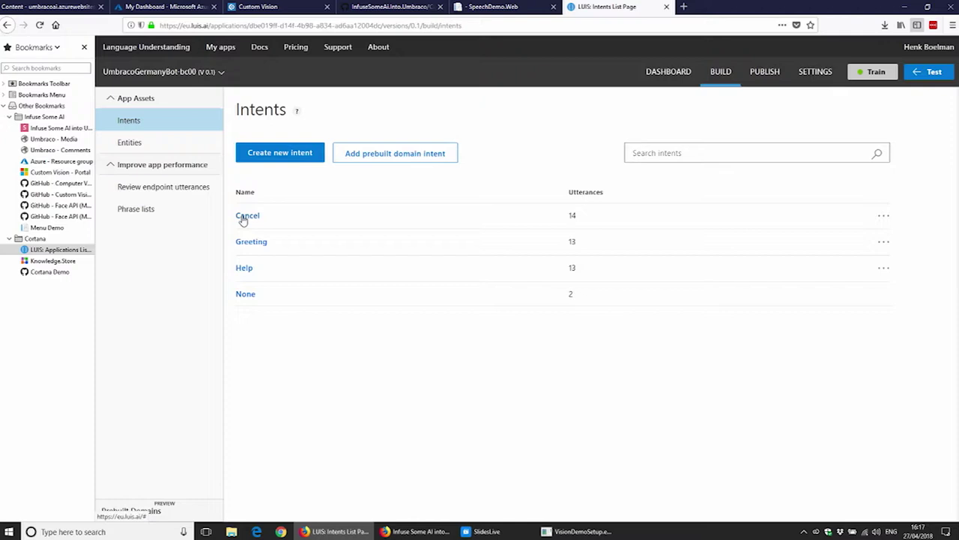
Step: Create a new intent named TurnOnOff
{"action": "left_click", "coordinate": [280, 159]}
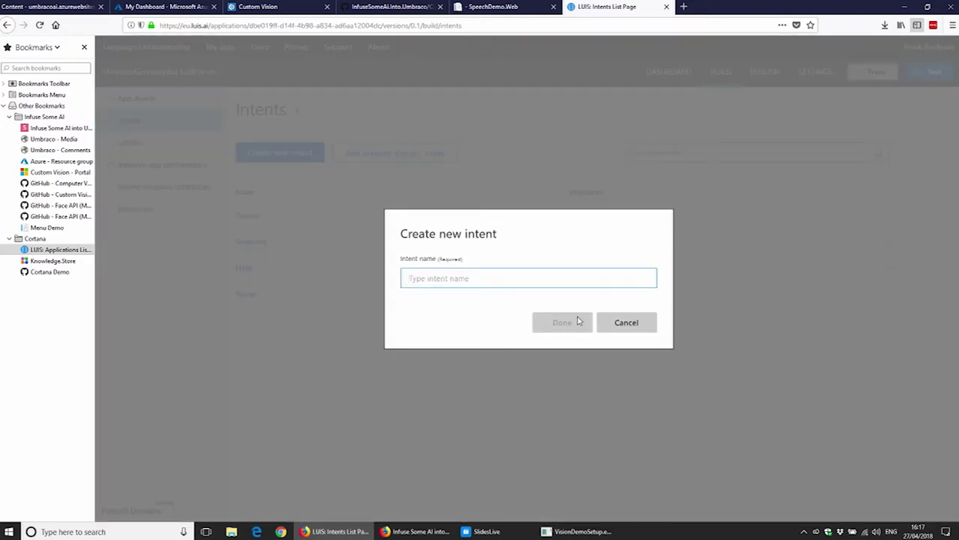
{"action": "type", "text": "T"}
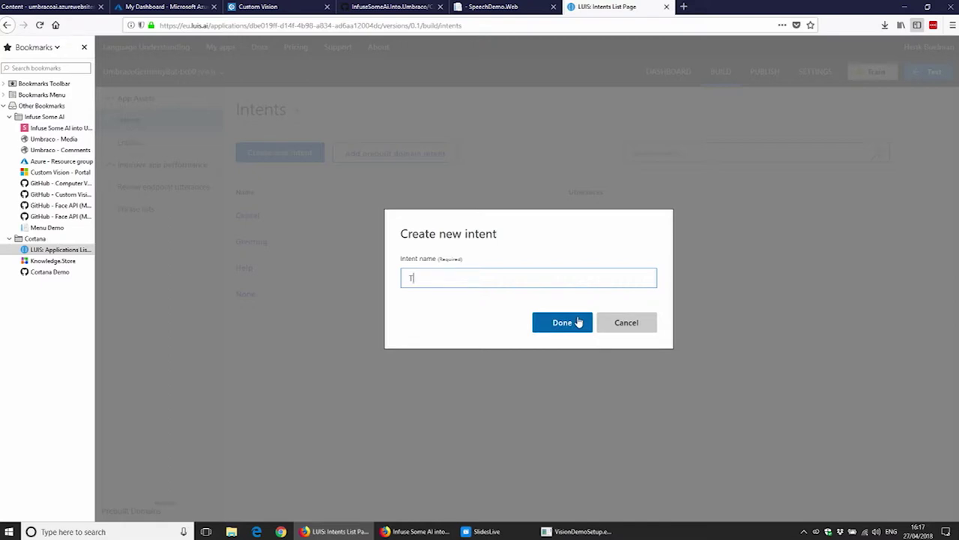
{"action": "type", "text": "urnOnOff"}
{"action": "left_click", "coordinate": [562, 322]}
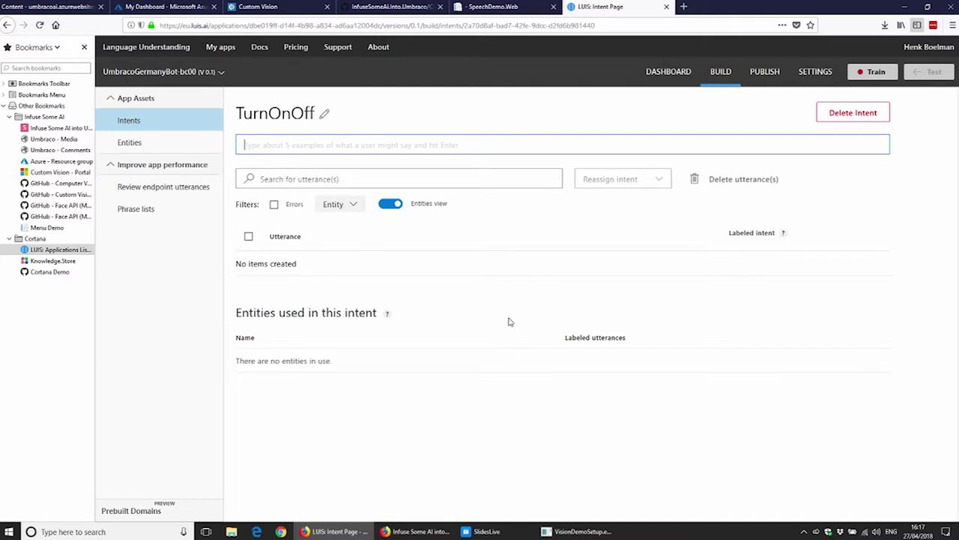
Step: Add utterances 'turn the light on', 'turn the light off', 'put the light on', 'turn on the light'
{"action": "type", "text": "turn the light o"}
{"action": "type", "text": "n"}
{"action": "key", "text": "Return"}
{"action": "type", "text": "turn the light off"}
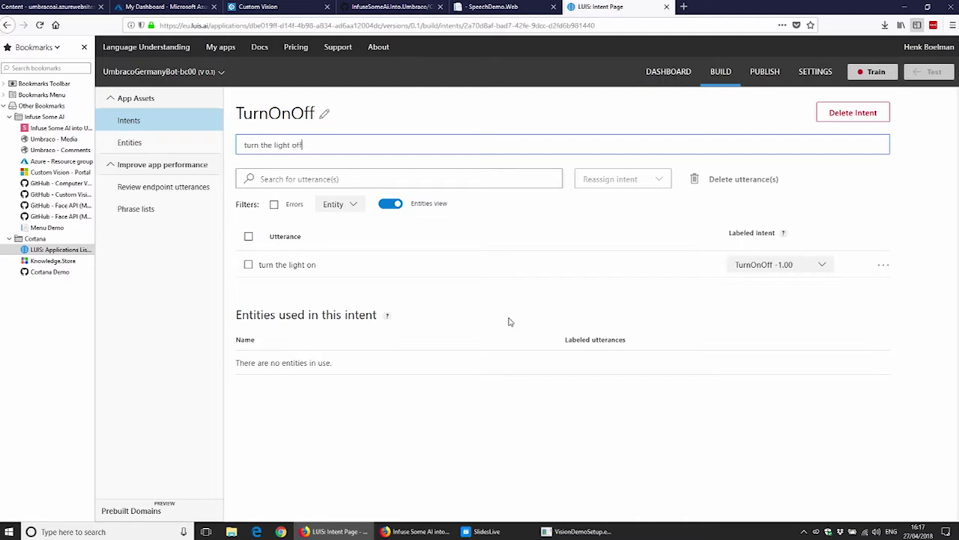
{"action": "key", "text": "Return"}
{"action": "type", "text": "ca"}
{"action": "key", "text": "BackSpace"}
{"action": "type", "text": "put the light on"}
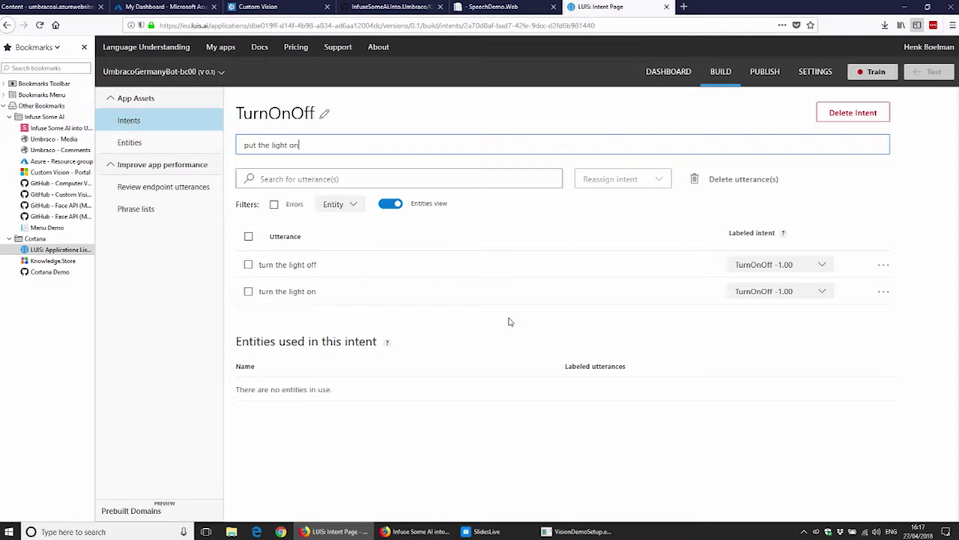
{"action": "key", "text": "Return"}
{"action": "type", "text": "turn on the light"}
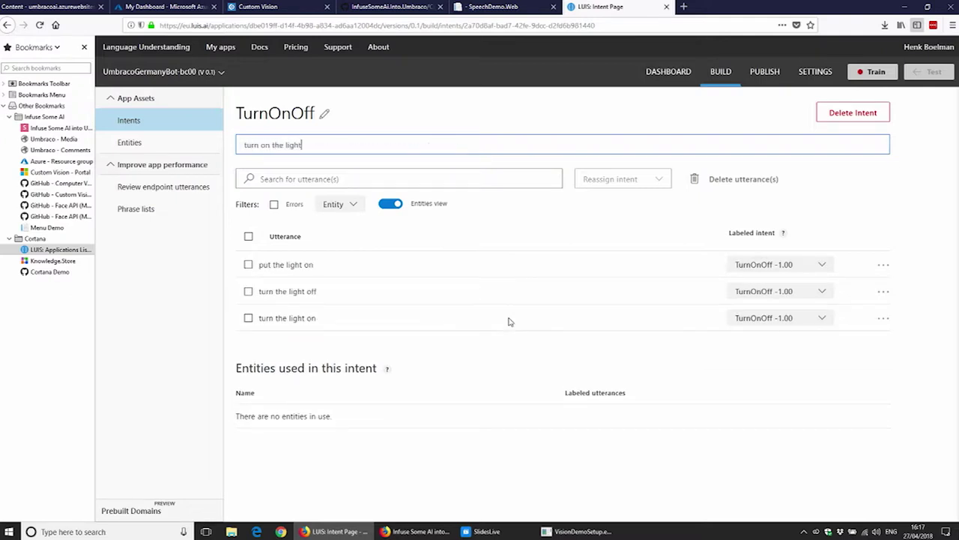
{"action": "key", "text": "Return"}
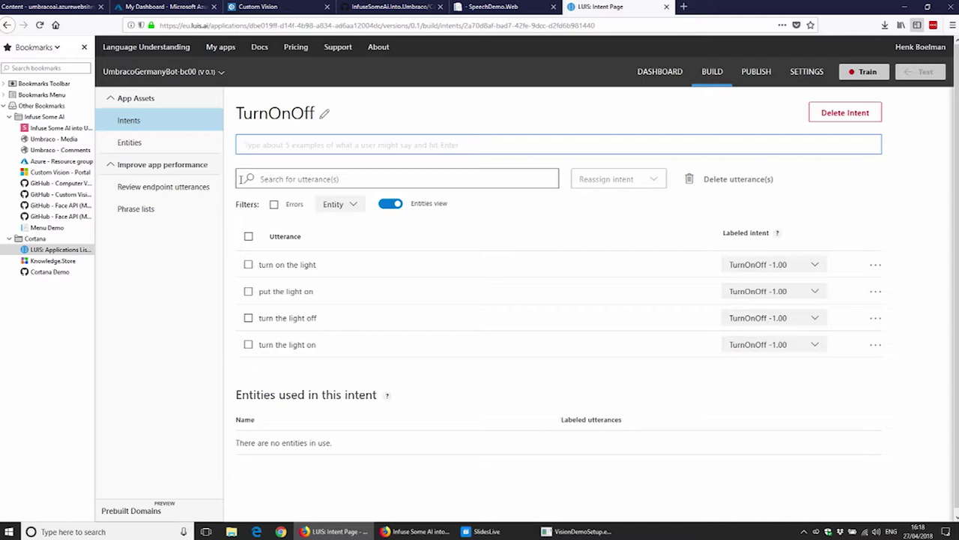
Step: Create a simple entity named state
{"action": "left_click", "coordinate": [161, 146]}
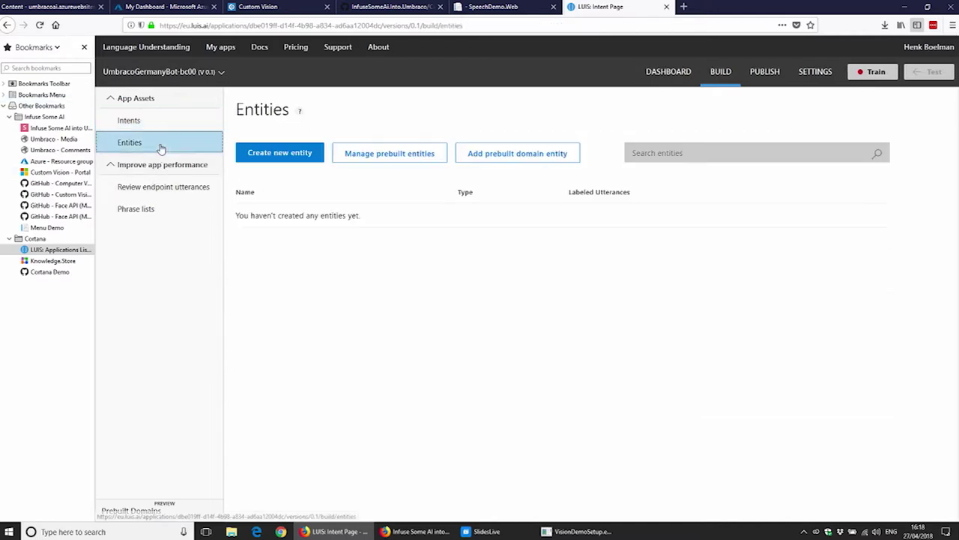
{"action": "left_click", "coordinate": [279, 157]}
{"action": "type", "text": "state"}
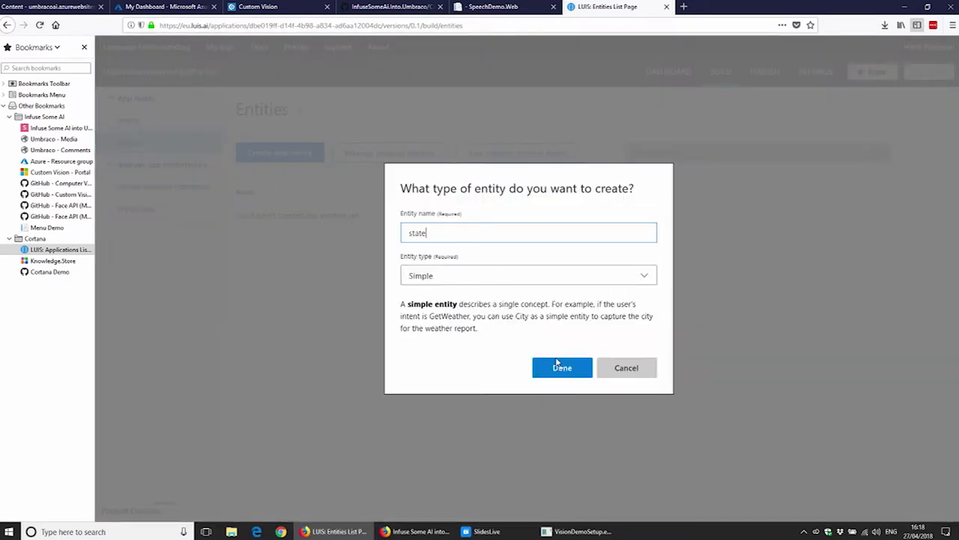
{"action": "left_click", "coordinate": [560, 368]}
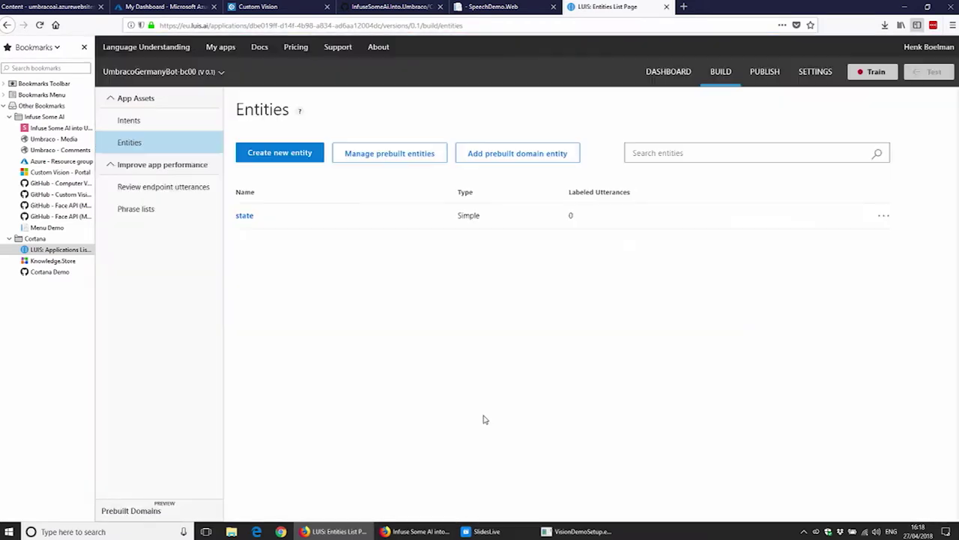
Step: Label the on/off word in all four TurnOnOff utterances as state, then train the app
{"action": "left_click", "coordinate": [150, 121]}
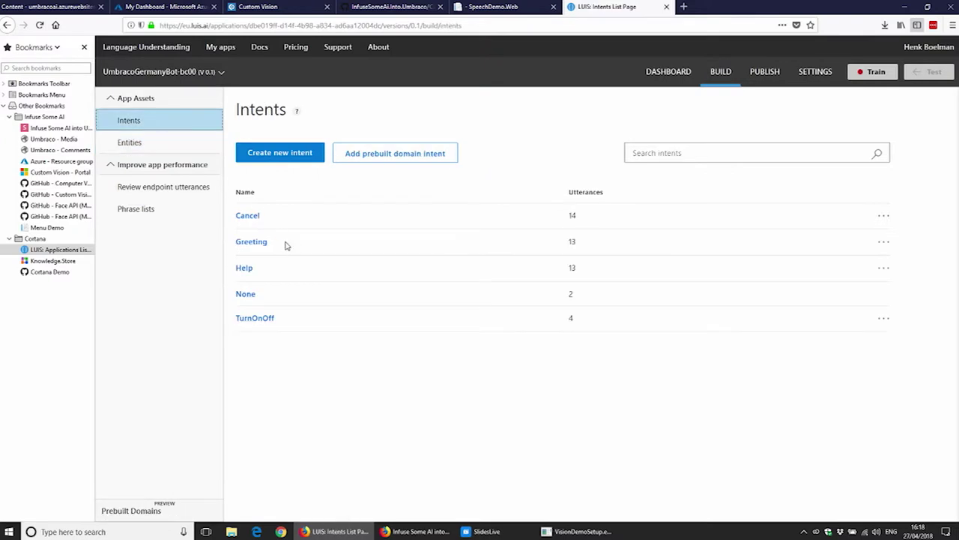
{"action": "left_click", "coordinate": [252, 318]}
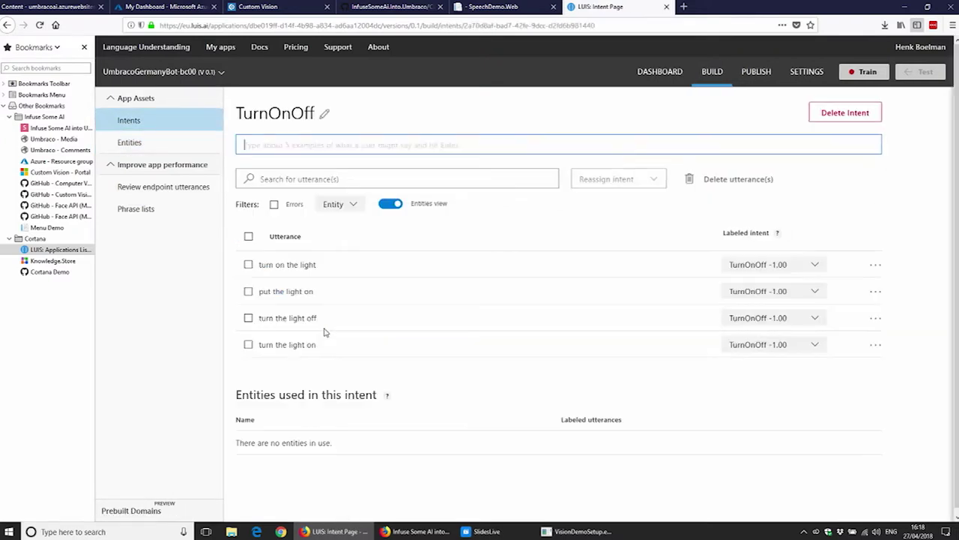
{"action": "left_click", "coordinate": [284, 266]}
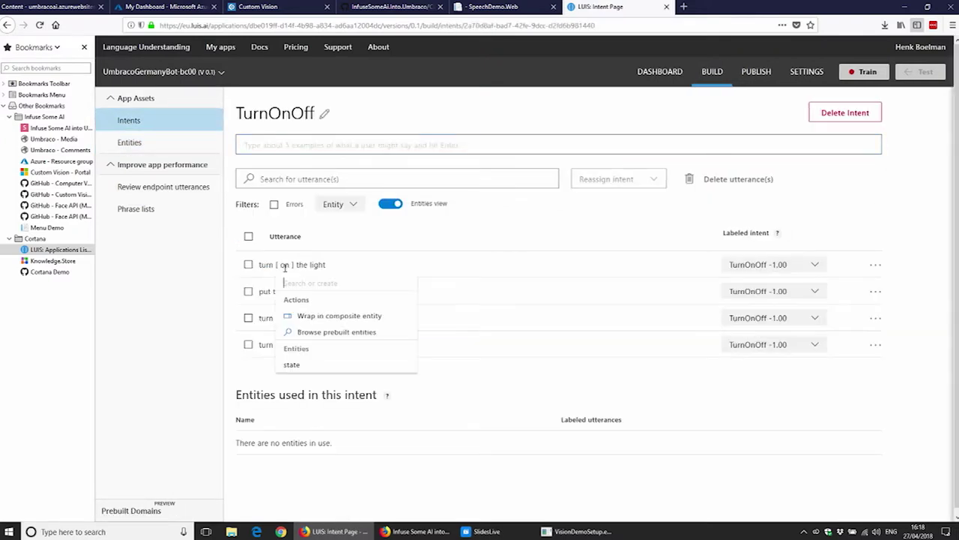
{"action": "left_click", "coordinate": [294, 365]}
{"action": "left_click", "coordinate": [312, 291]}
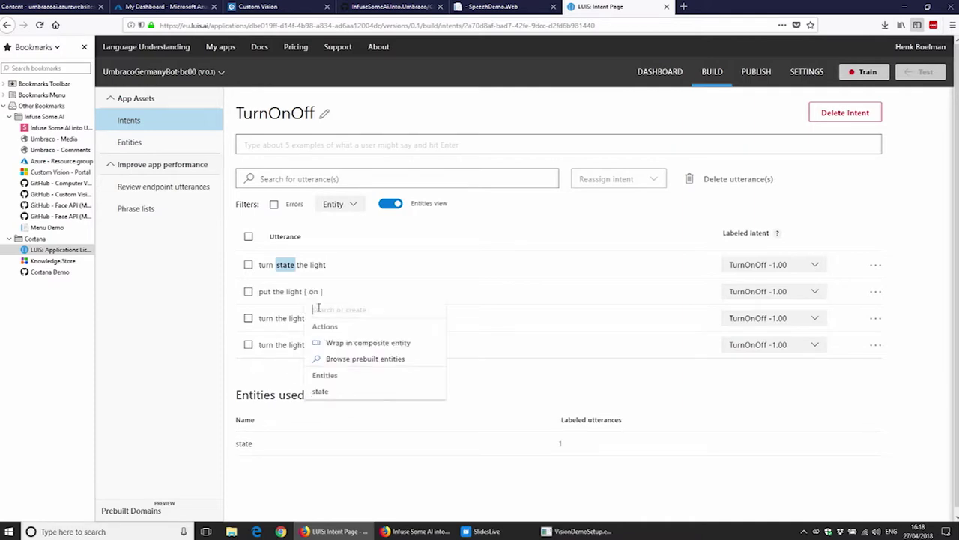
{"action": "left_click", "coordinate": [327, 393]}
{"action": "left_click", "coordinate": [314, 319]}
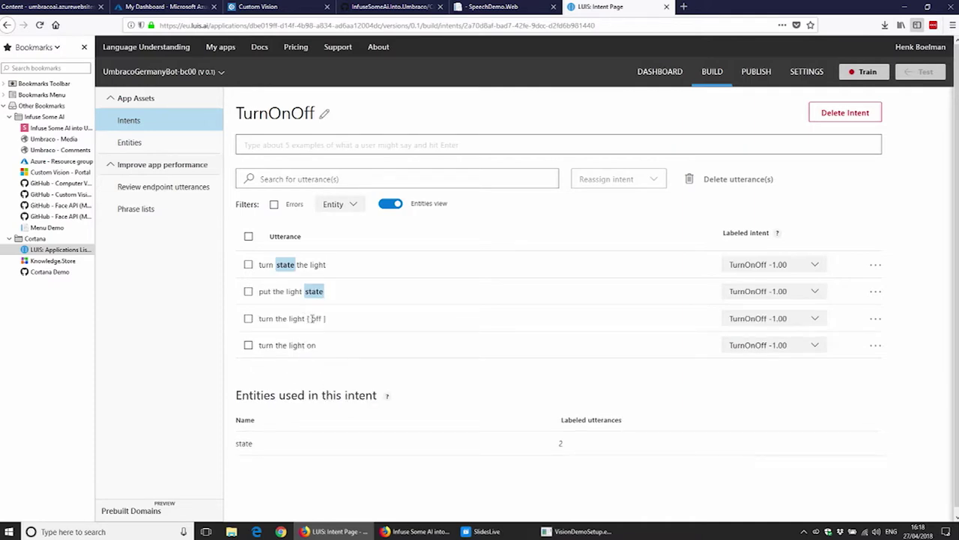
{"action": "left_click", "coordinate": [328, 417]}
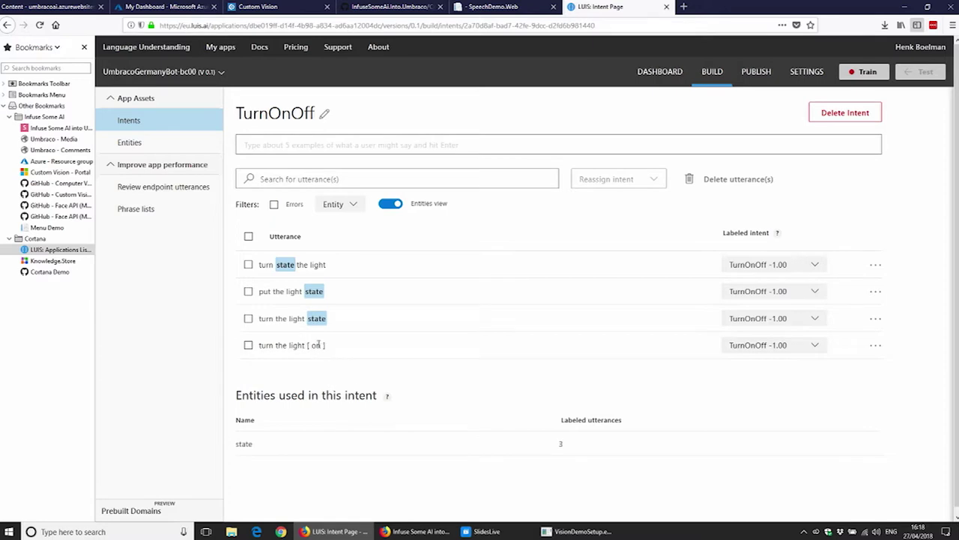
{"action": "left_click", "coordinate": [317, 346]}
{"action": "left_click", "coordinate": [324, 445]}
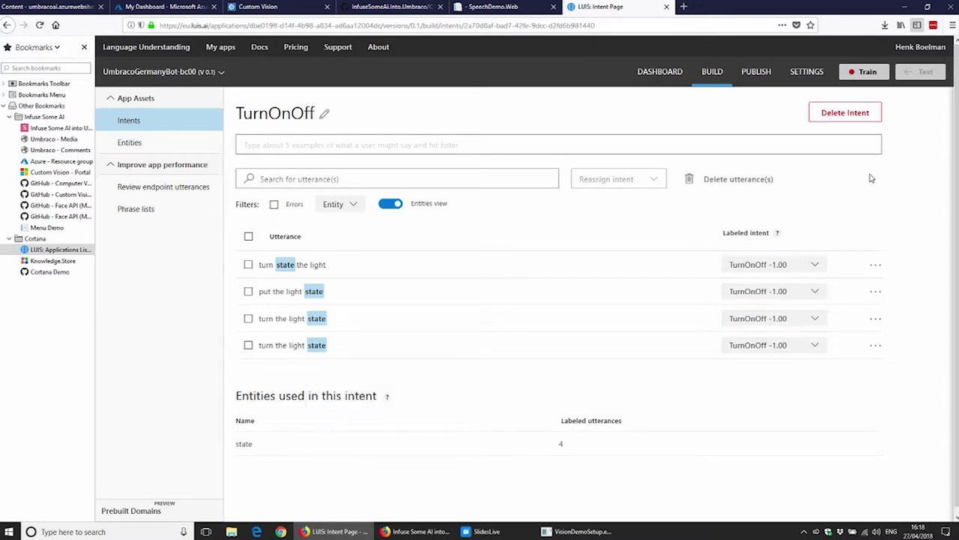
{"action": "left_click", "coordinate": [864, 76]}
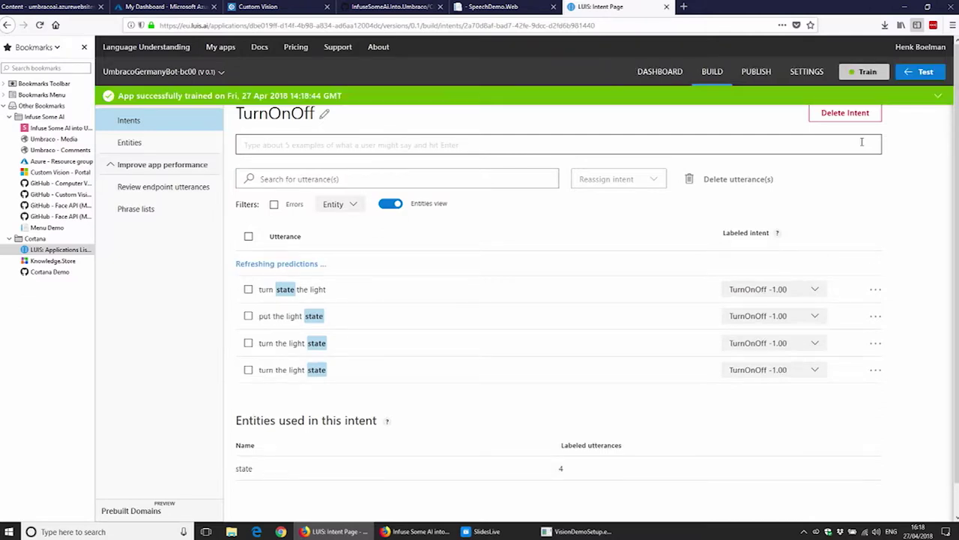
Step: Open the Test panel once training has finished
{"action": "left_click", "coordinate": [925, 72]}
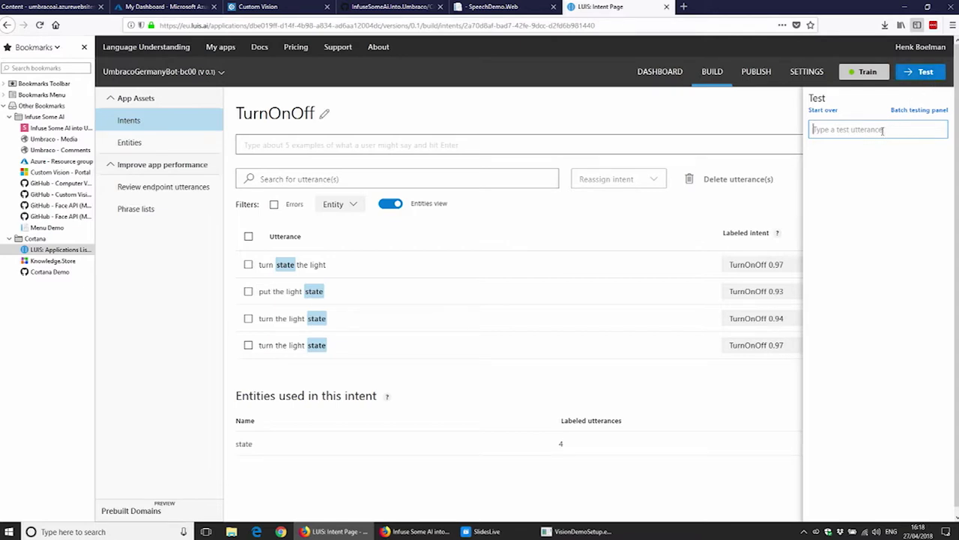
Step: Test 'turn on the light' and inspect its TurnOnOff intent and state entity value 'on'
{"action": "type", "text": "turn on the light"}
{"action": "key", "text": "Return"}
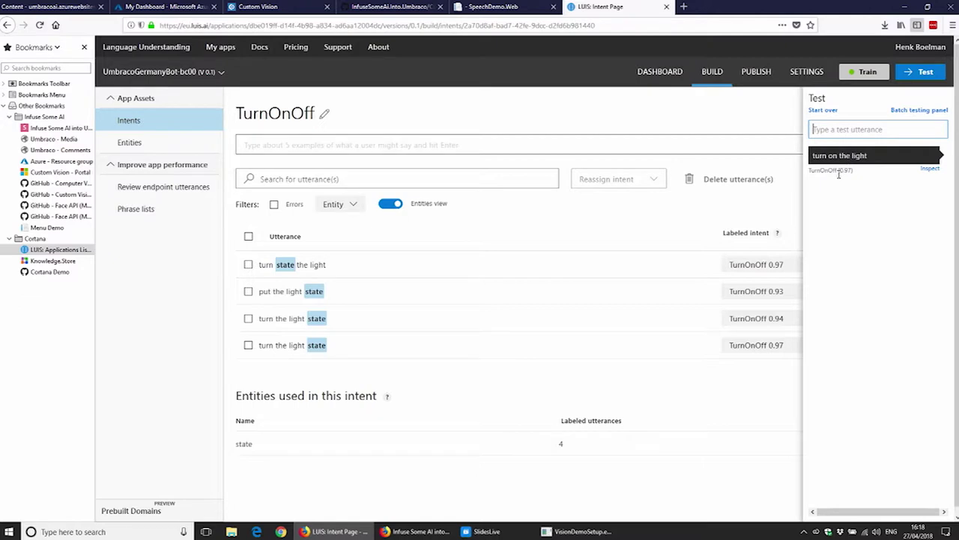
{"action": "left_click", "coordinate": [872, 156]}
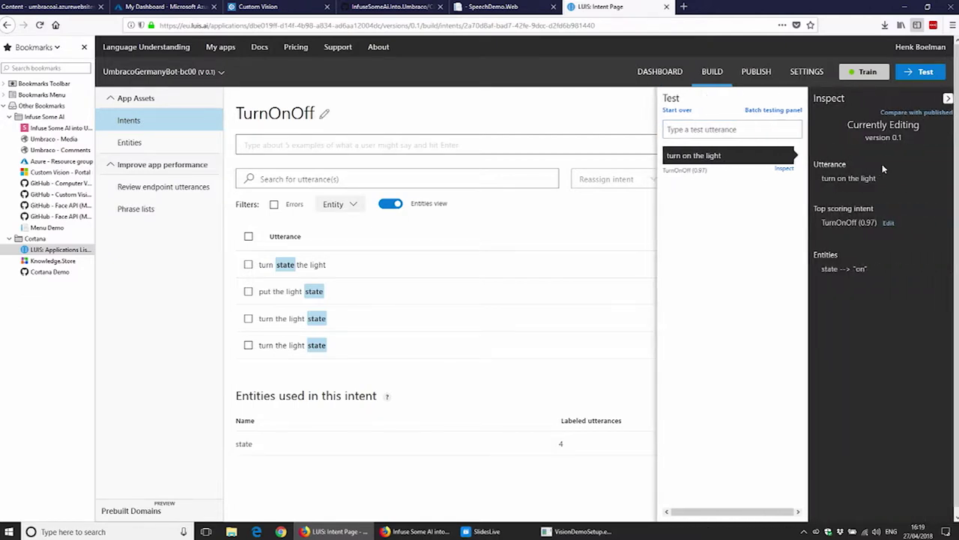
{"action": "double_click", "coordinate": [830, 225]}
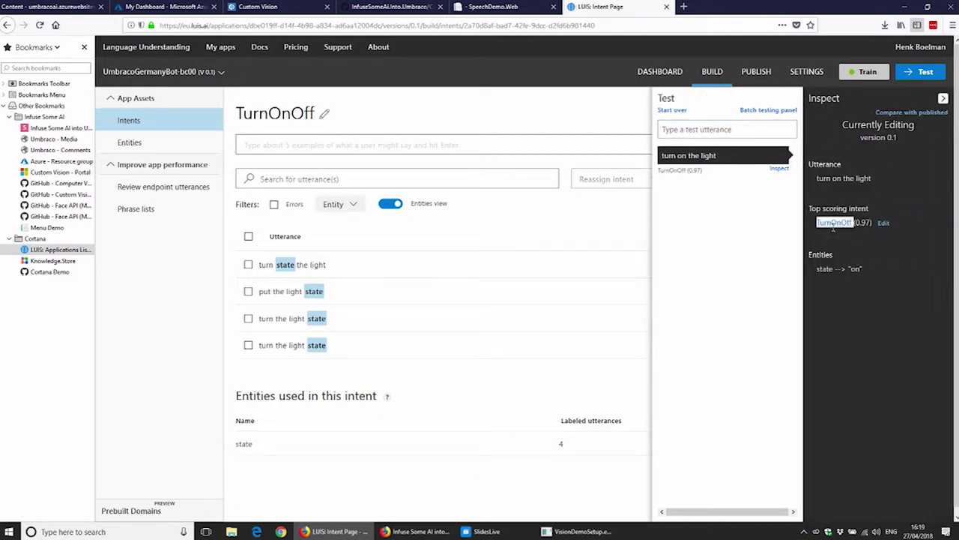
{"action": "left_click_drag", "start_coordinate": [819, 272], "coordinate": [858, 281]}
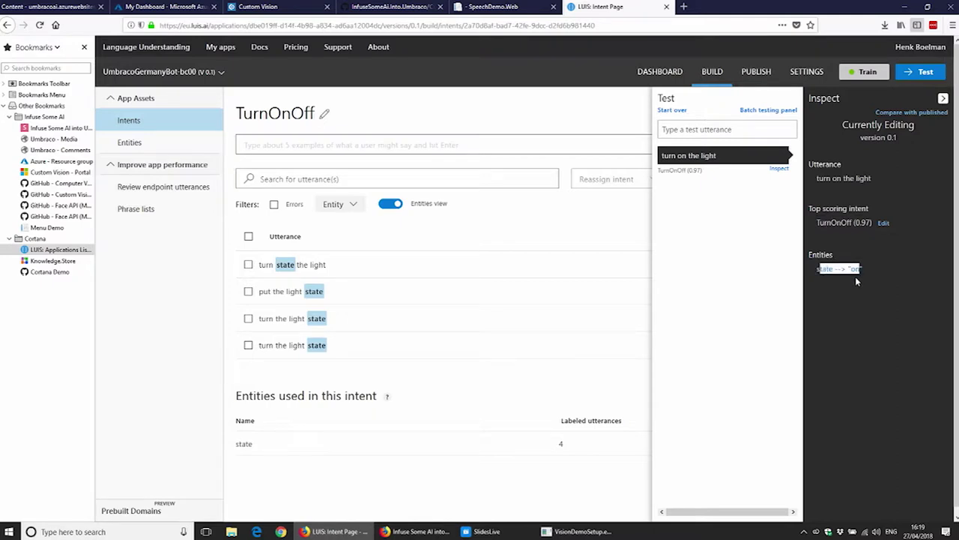
{"action": "double_click", "coordinate": [855, 269]}
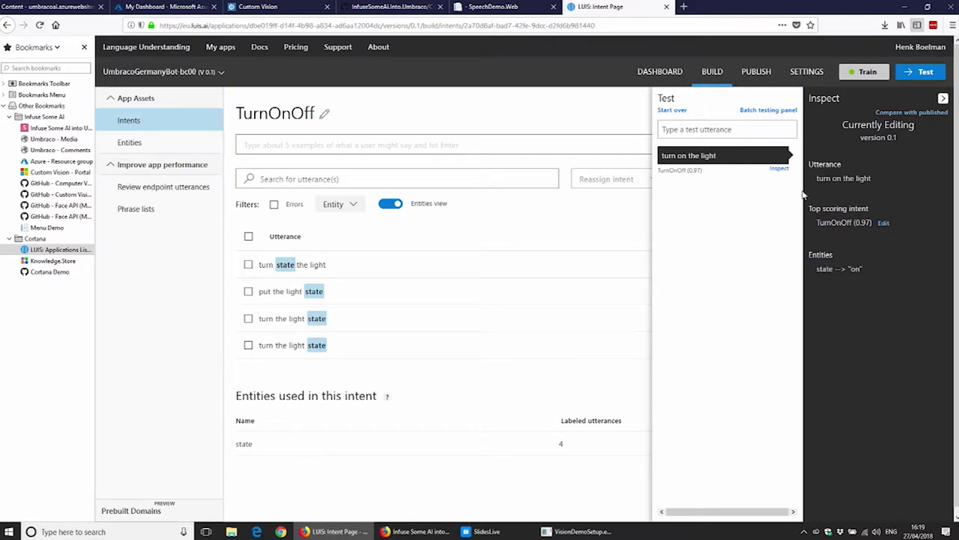
Step: Test 'turn off the light' and inspect its TurnOnOff prediction
{"action": "left_click", "coordinate": [755, 133]}
{"action": "type", "text": "tur"}
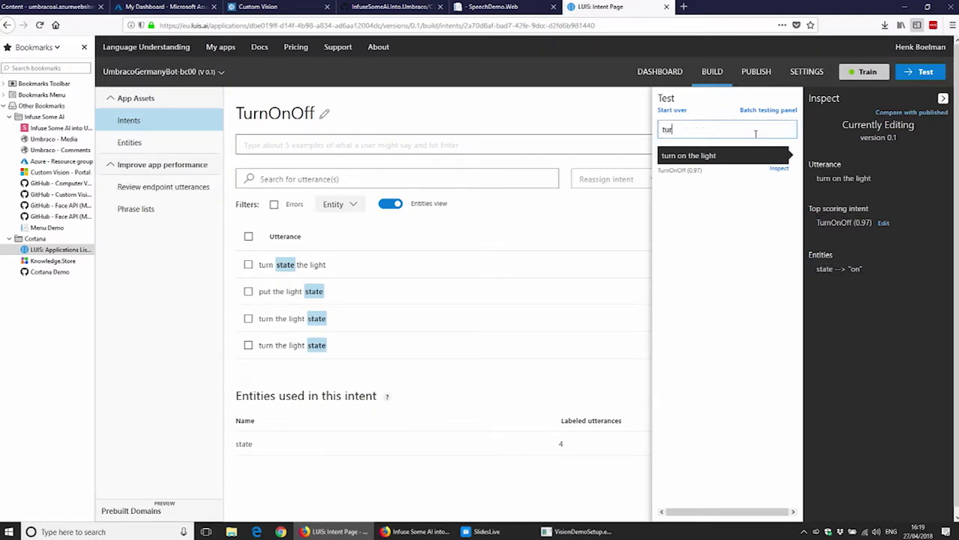
{"action": "type", "text": "n off the light"}
{"action": "key", "text": "Return"}
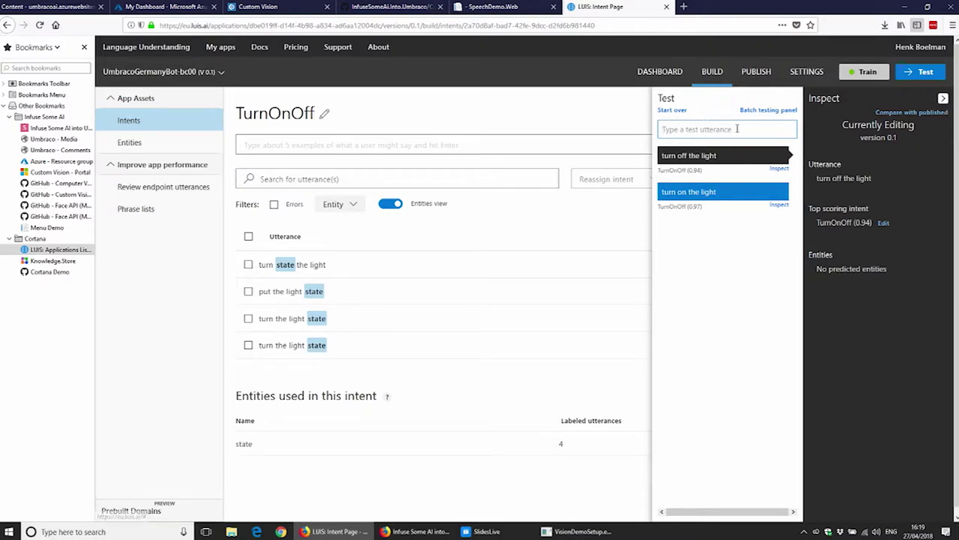
{"action": "left_click", "coordinate": [943, 100]}
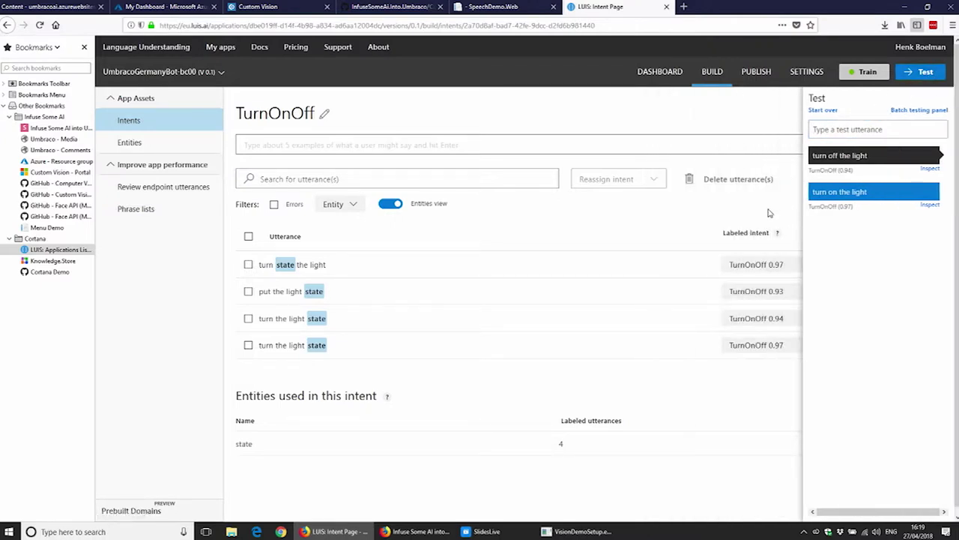
{"action": "left_click", "coordinate": [847, 159]}
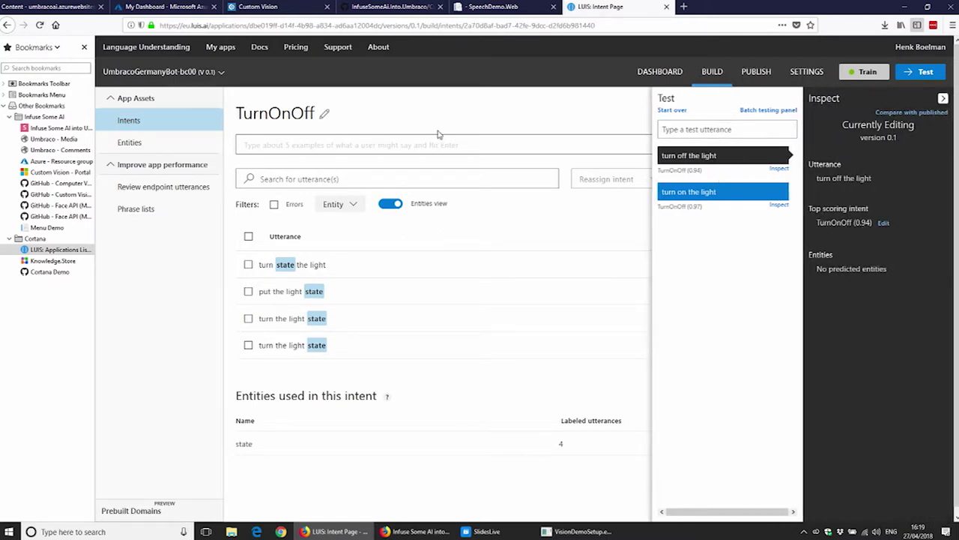
Step: Review endpoint utterances filtered to TurnOnOff, then go to the Publish app page
{"action": "left_click", "coordinate": [154, 187]}
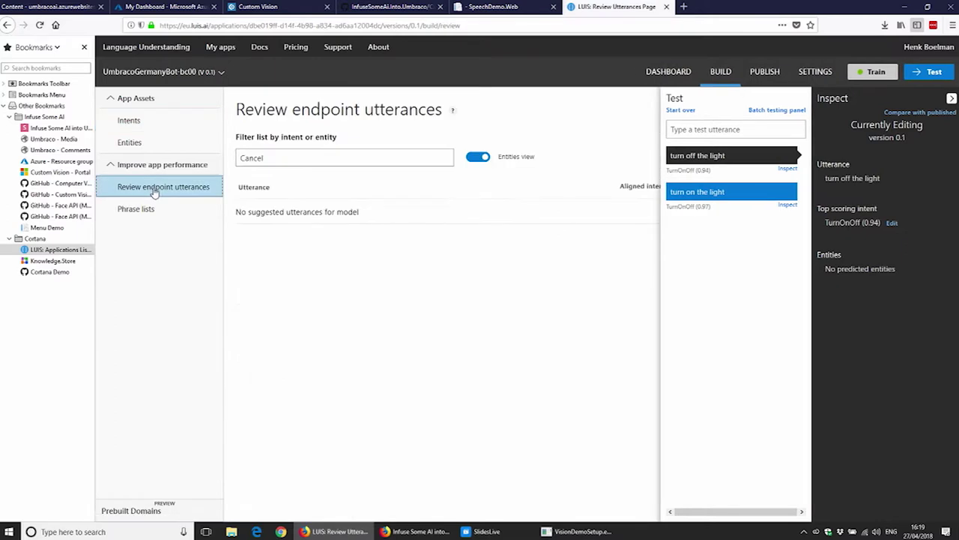
{"action": "left_click", "coordinate": [350, 157]}
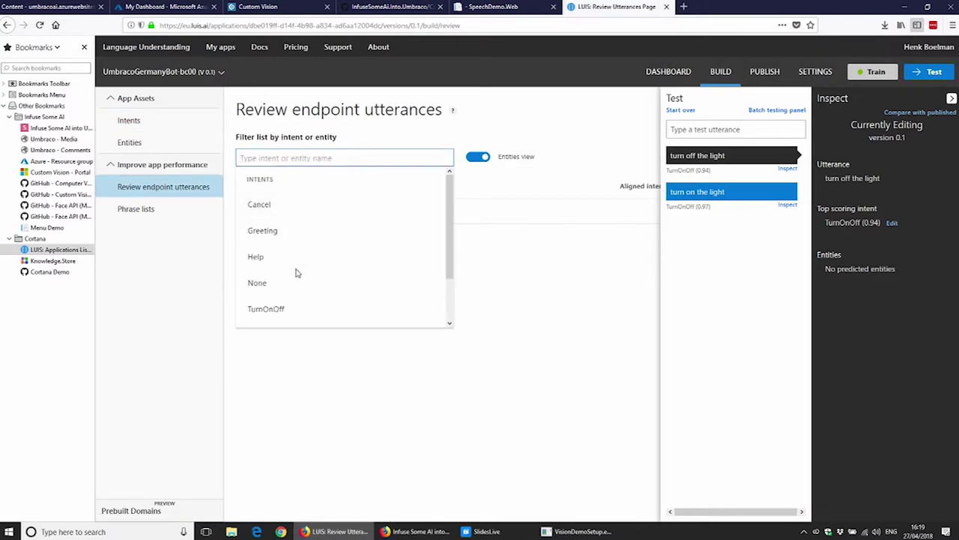
{"action": "left_click", "coordinate": [290, 312]}
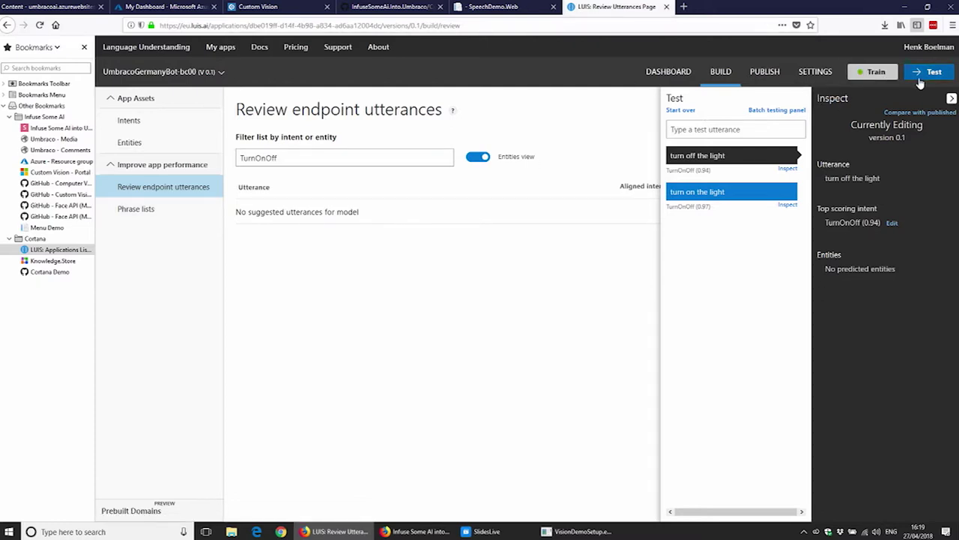
{"action": "left_click", "coordinate": [950, 99]}
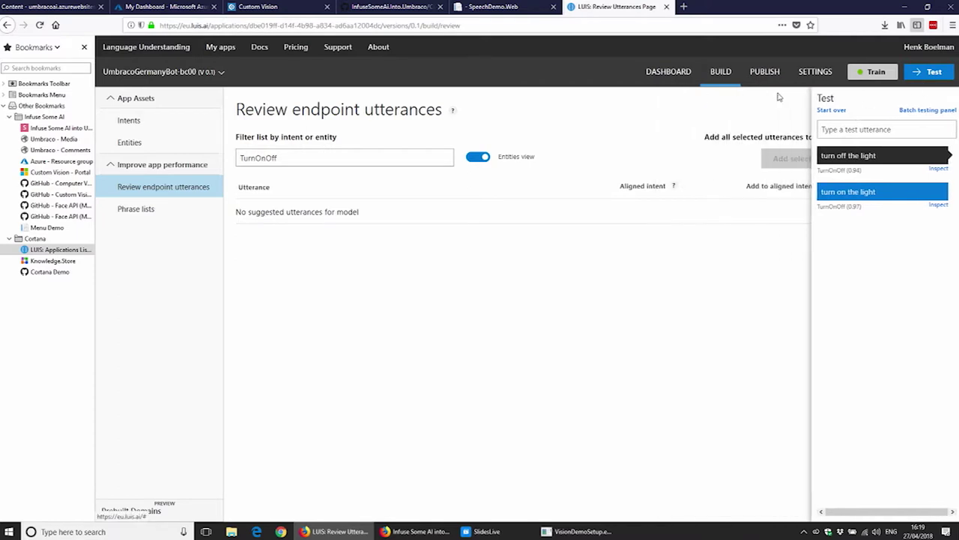
{"action": "left_click", "coordinate": [766, 72]}
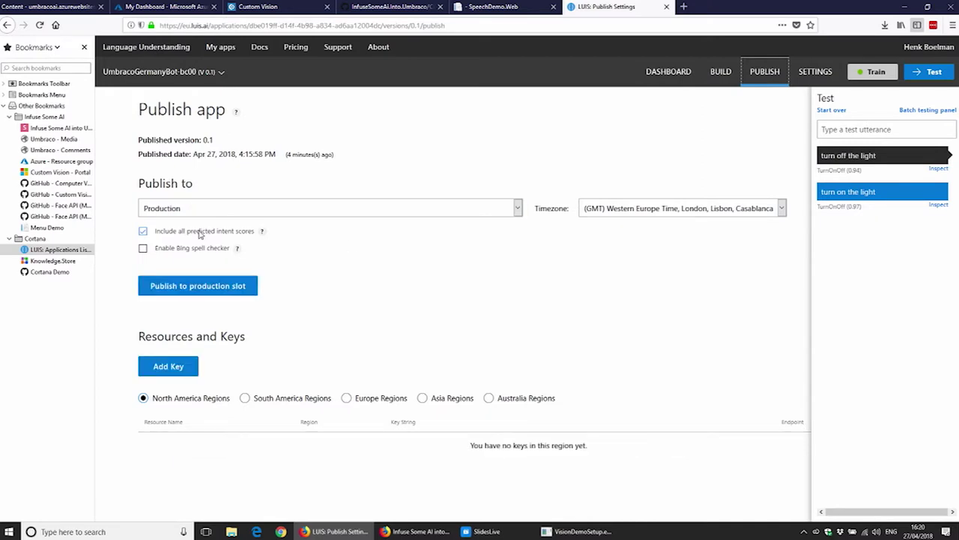
Step: Publish to the production slot and retest 'turn off the light' as TurnOnOff
{"action": "left_click", "coordinate": [195, 291]}
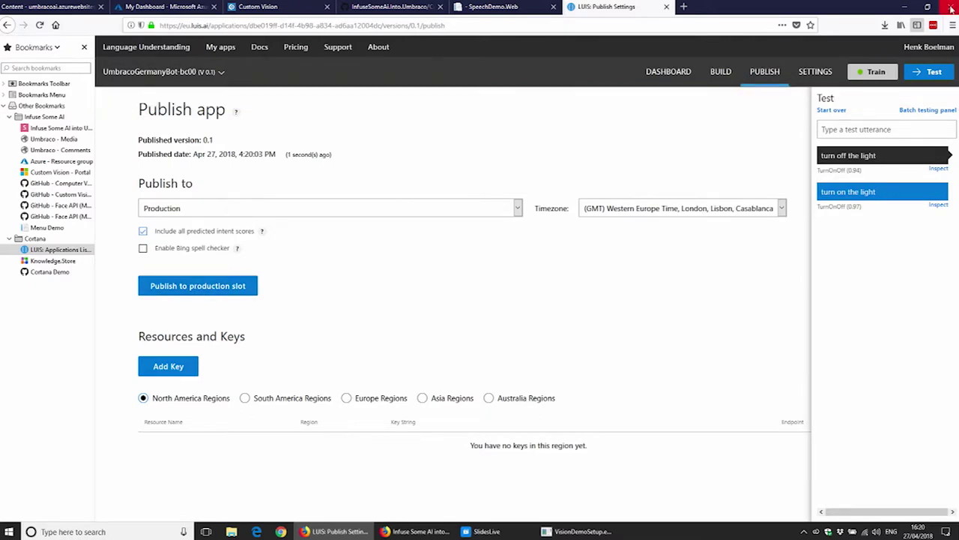
{"action": "left_click", "coordinate": [882, 130]}
{"action": "type", "text": "turn"}
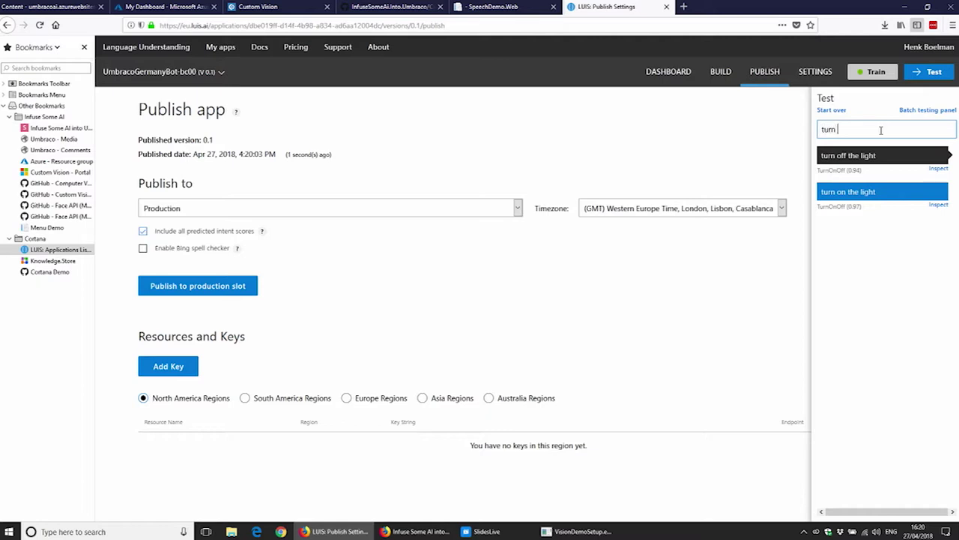
{"action": "type", "text": " off tehe light"}
{"action": "key", "text": "Return"}
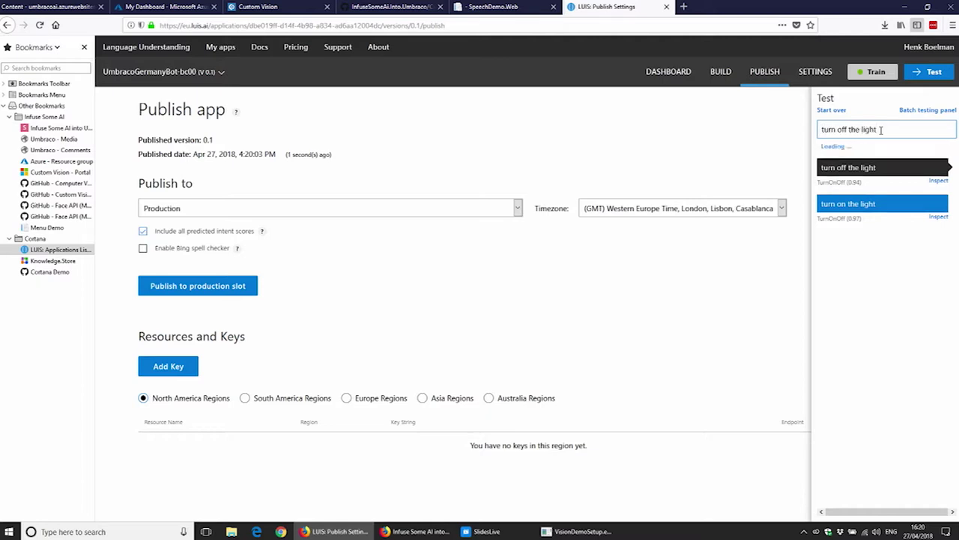
{"action": "left_click", "coordinate": [862, 155]}
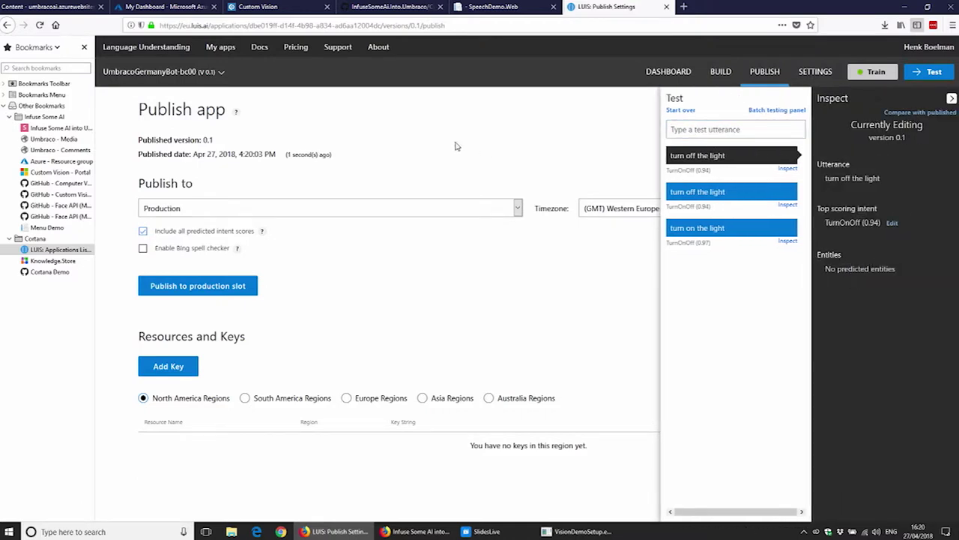
{"action": "left_click", "coordinate": [952, 101]}
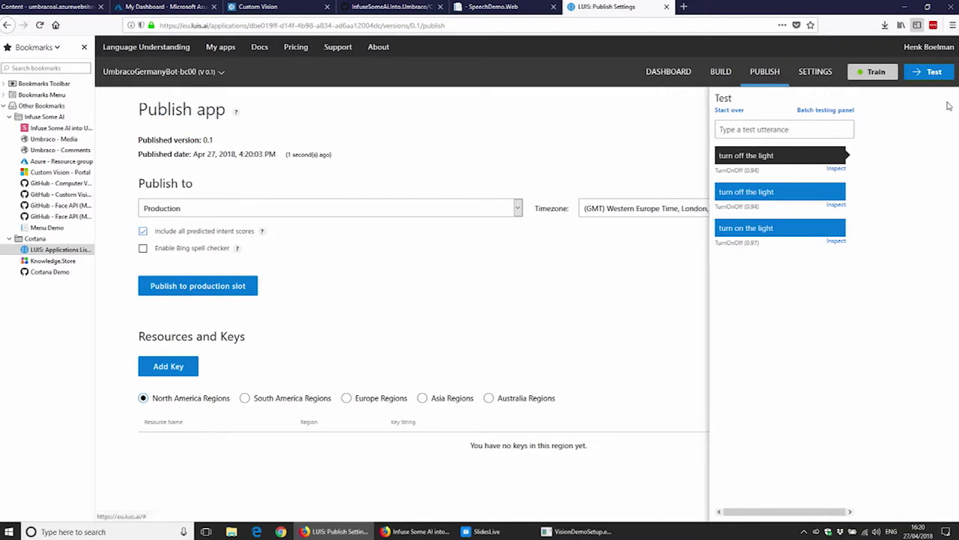
{"action": "left_click", "coordinate": [729, 81]}
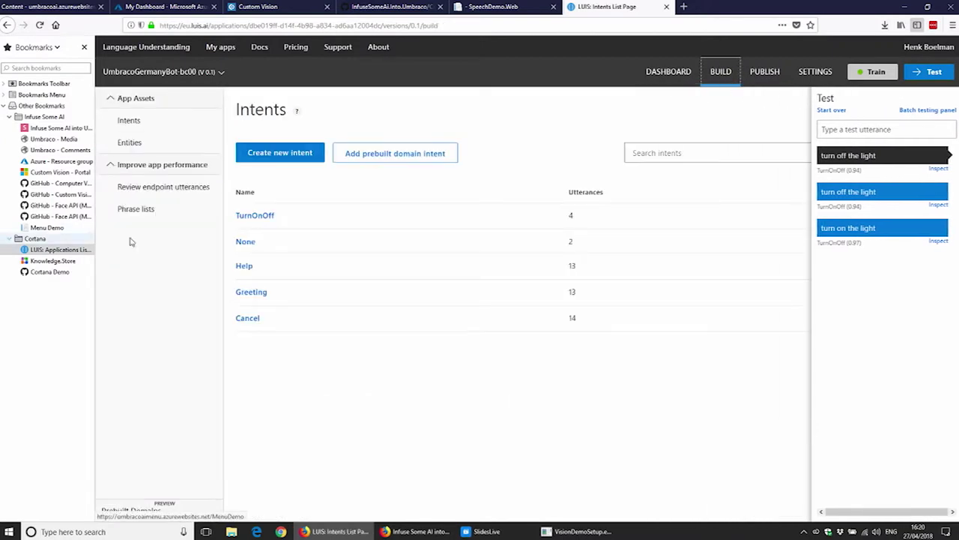
Step: Filter endpoint utterance review to TurnOnOff, view the dashboard, then open the TurnOnOff intent
{"action": "left_click", "coordinate": [175, 197]}
{"action": "left_click", "coordinate": [332, 159]}
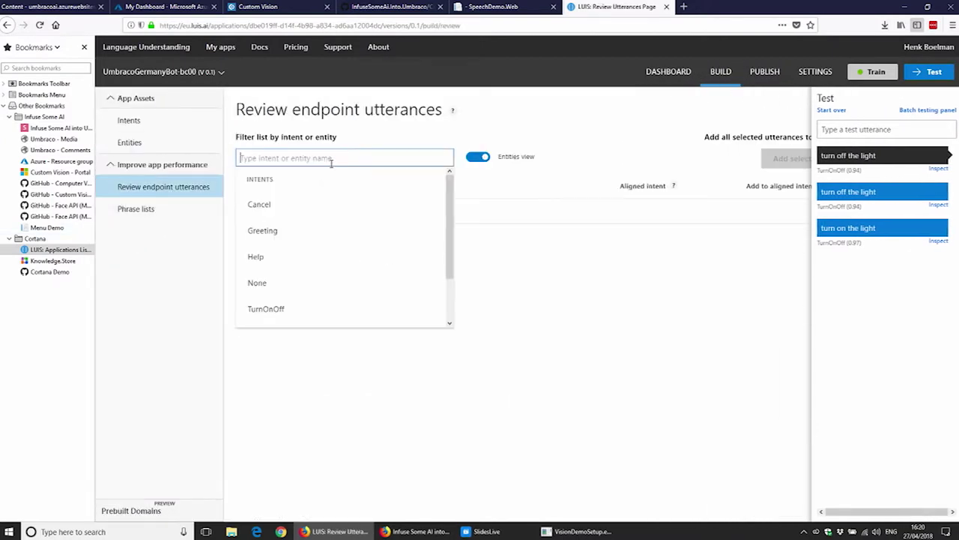
{"action": "left_click", "coordinate": [267, 308]}
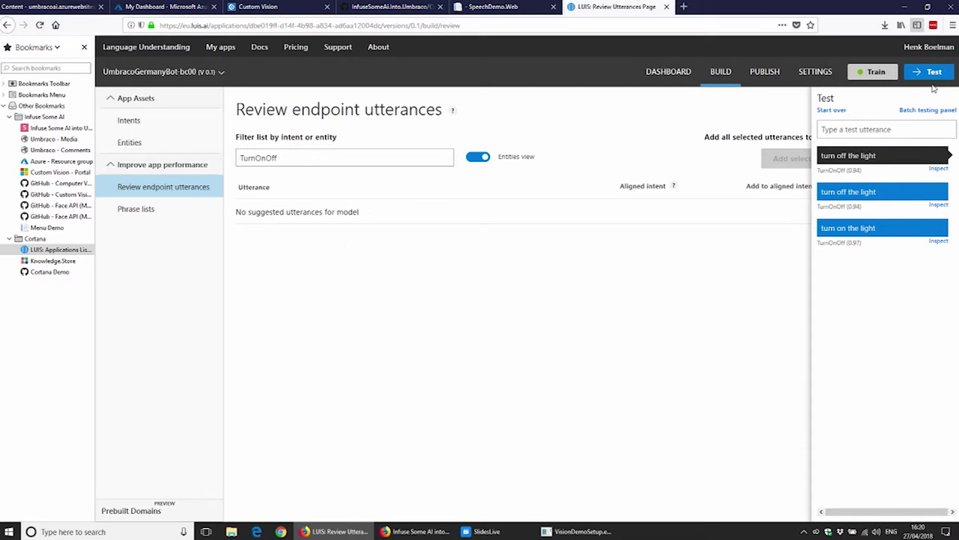
{"action": "left_click", "coordinate": [667, 75]}
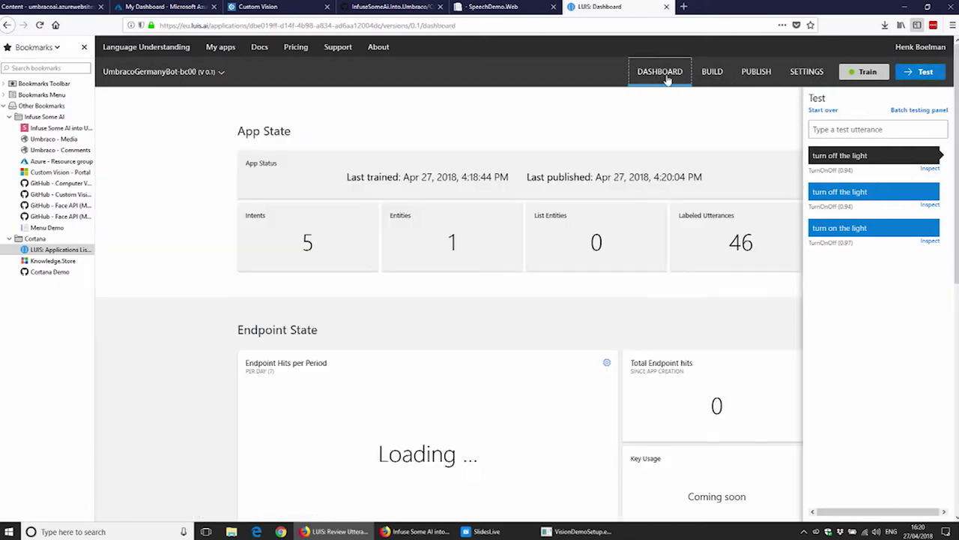
{"action": "left_click", "coordinate": [724, 75]}
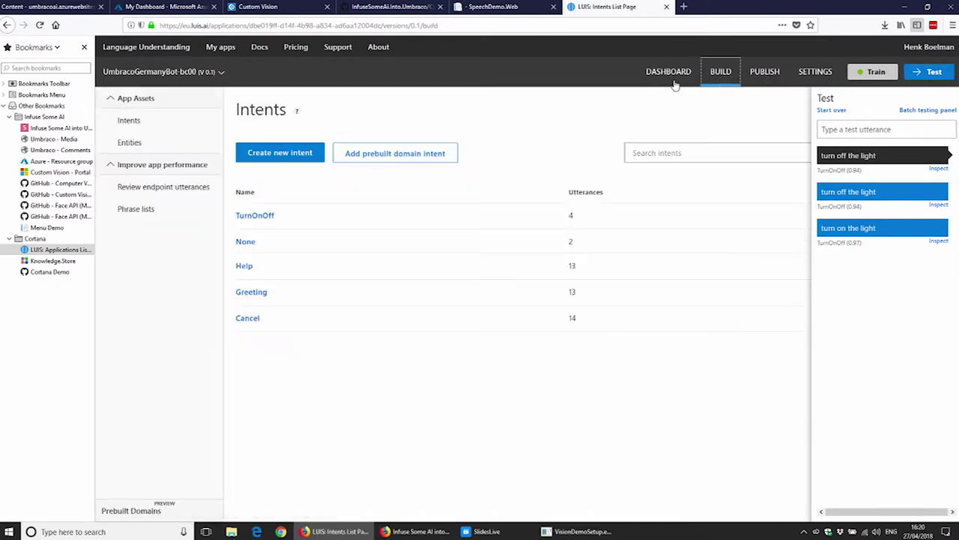
{"action": "left_click", "coordinate": [271, 218]}
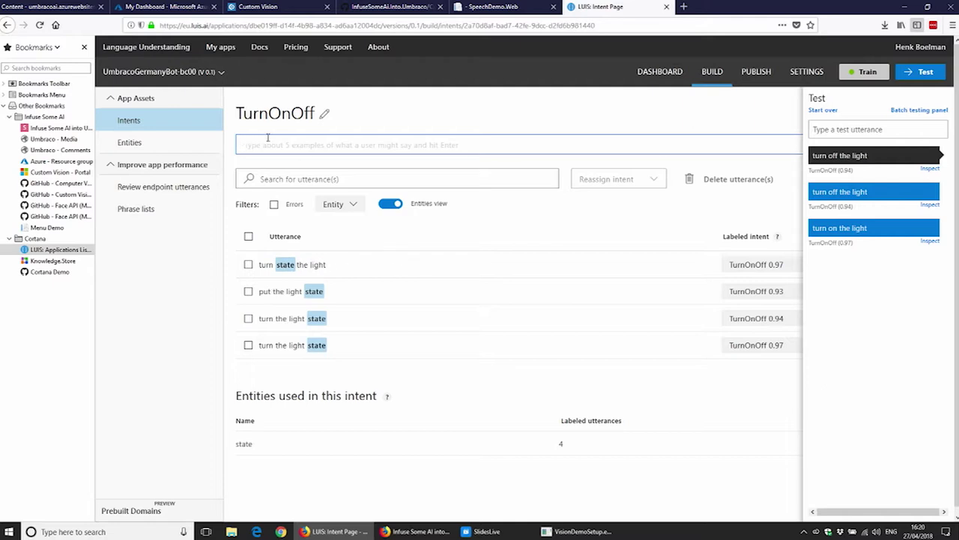
Step: Add 'turn off the light' to TurnOnOff, labelling 'off' as the state entity
{"action": "type", "text": "turn off the light"}
{"action": "key", "text": "Return"}
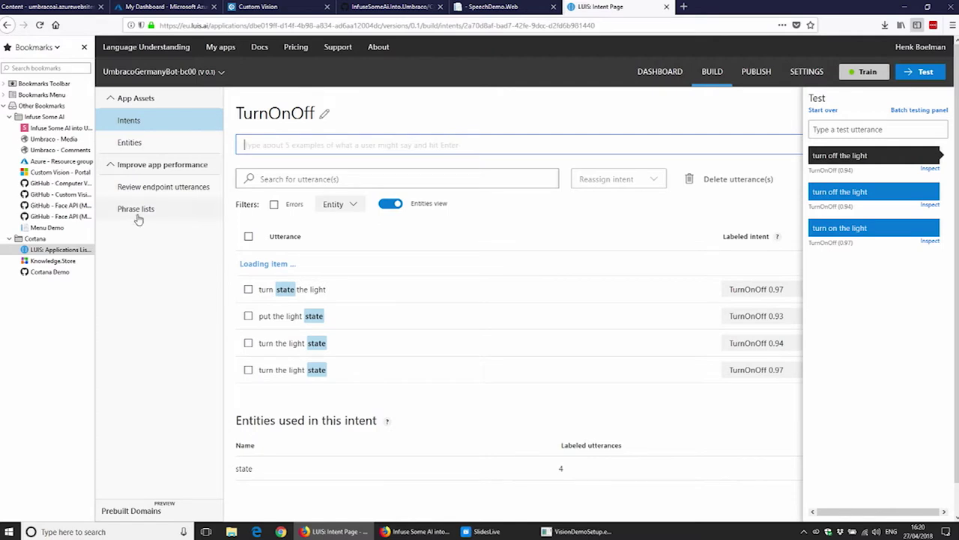
{"action": "left_click", "coordinate": [285, 265]}
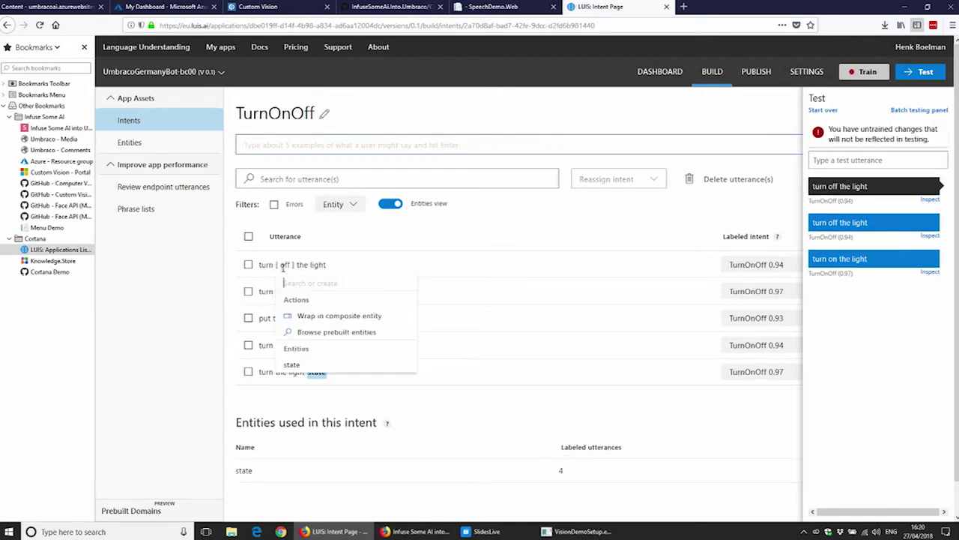
{"action": "left_click", "coordinate": [313, 365]}
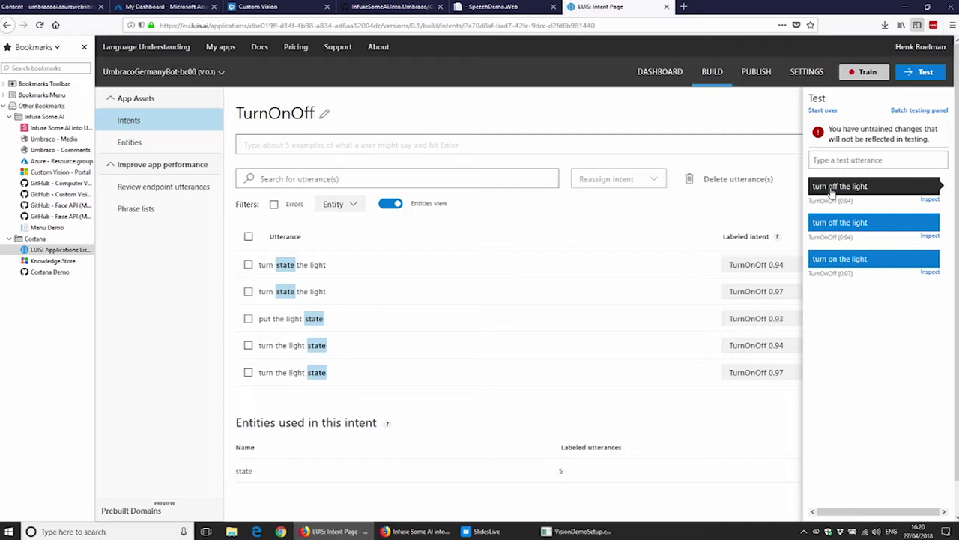
Step: Retrain the LUIS app and publish it to the production slot
{"action": "left_click", "coordinate": [925, 74]}
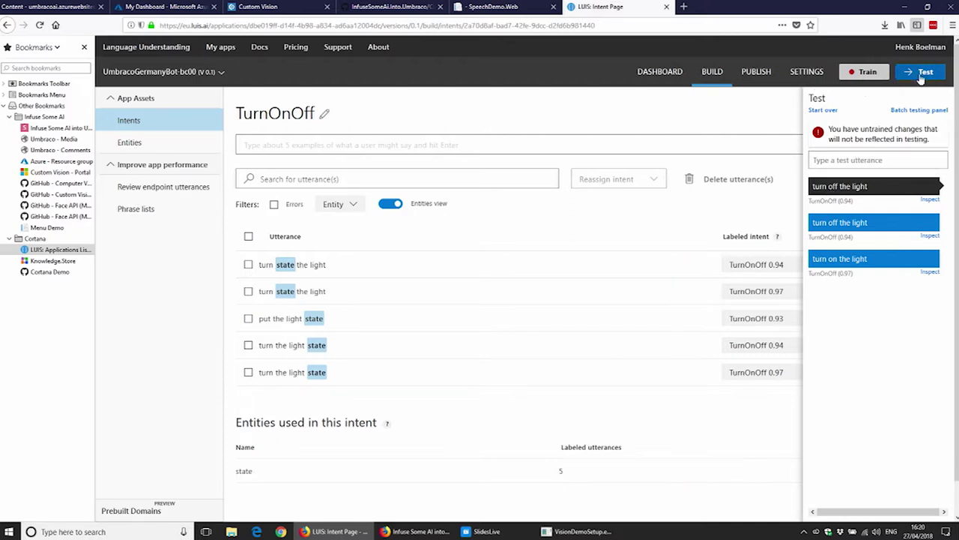
{"action": "left_click", "coordinate": [864, 73]}
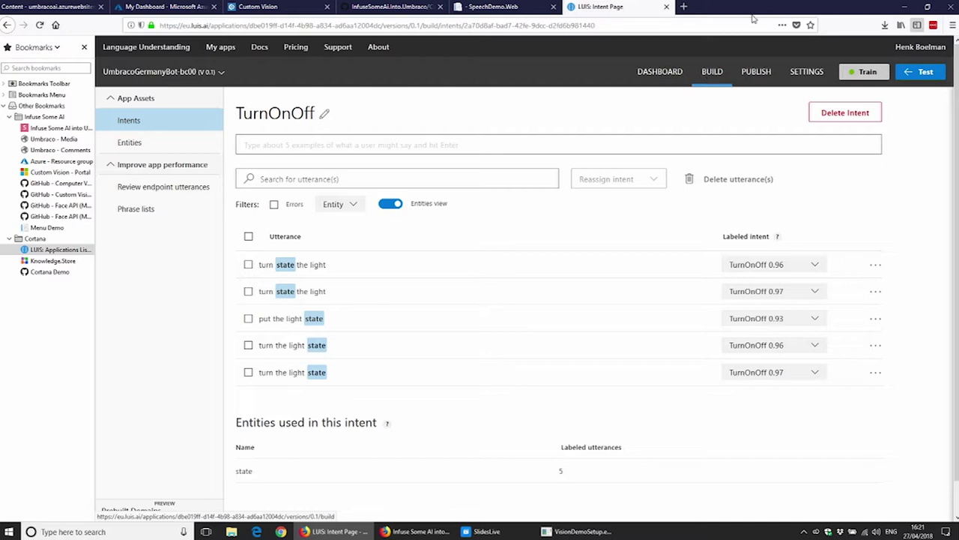
{"action": "left_click", "coordinate": [763, 79]}
{"action": "left_click", "coordinate": [197, 285]}
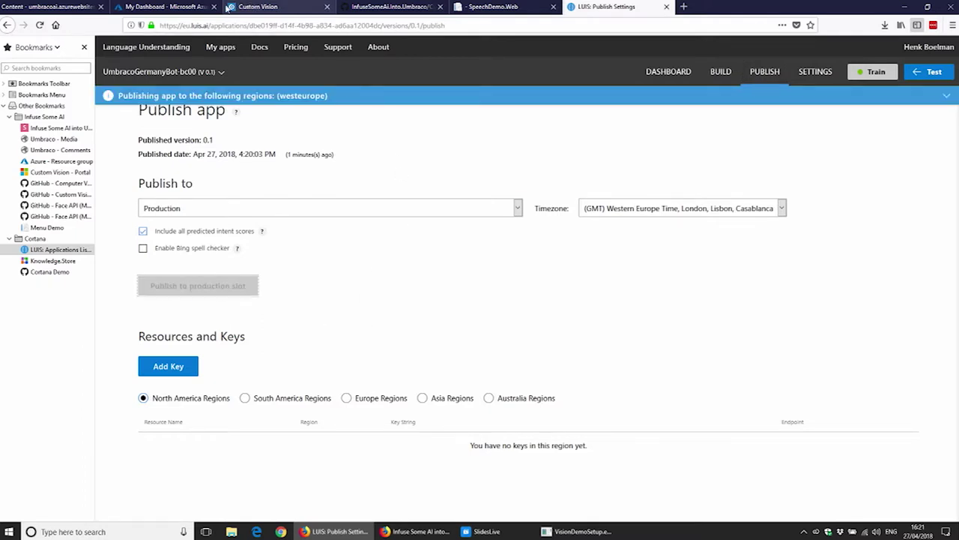
{"action": "left_click", "coordinate": [167, 6]}
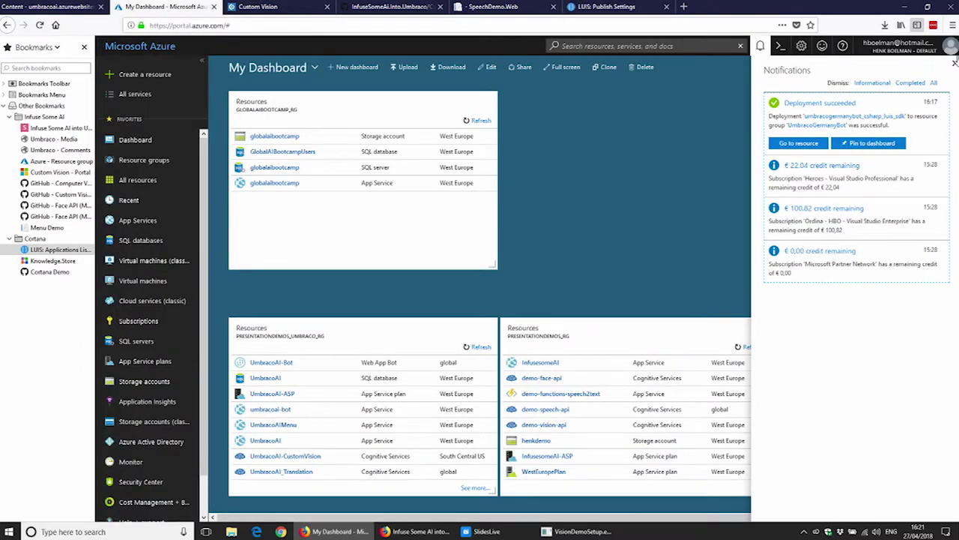
Step: Open the UmbracoGermanyBot resource and send 'hello' in Test in Web Chat
{"action": "left_click", "coordinate": [797, 143]}
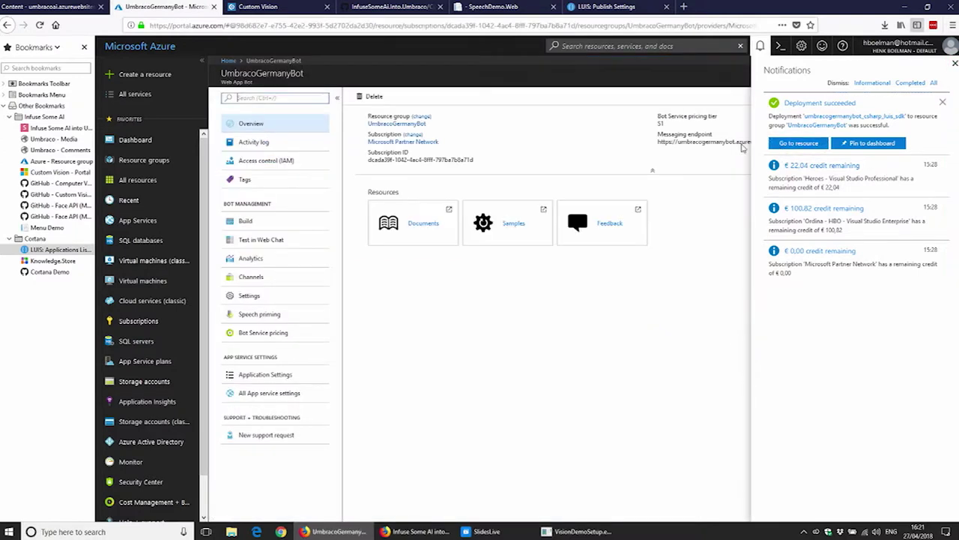
{"action": "left_click", "coordinate": [267, 243]}
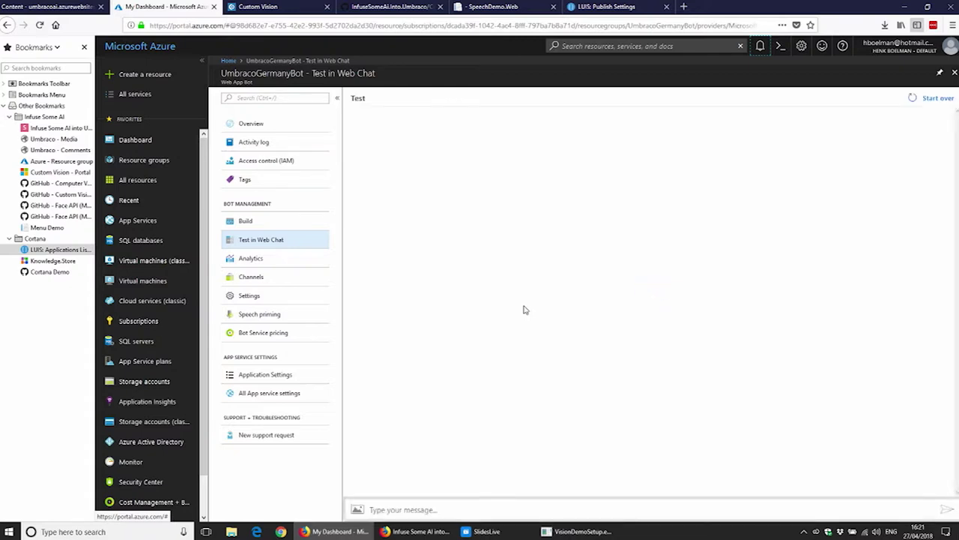
{"action": "left_click", "coordinate": [426, 513]}
{"action": "type", "text": "hello"}
{"action": "key", "text": "Return"}
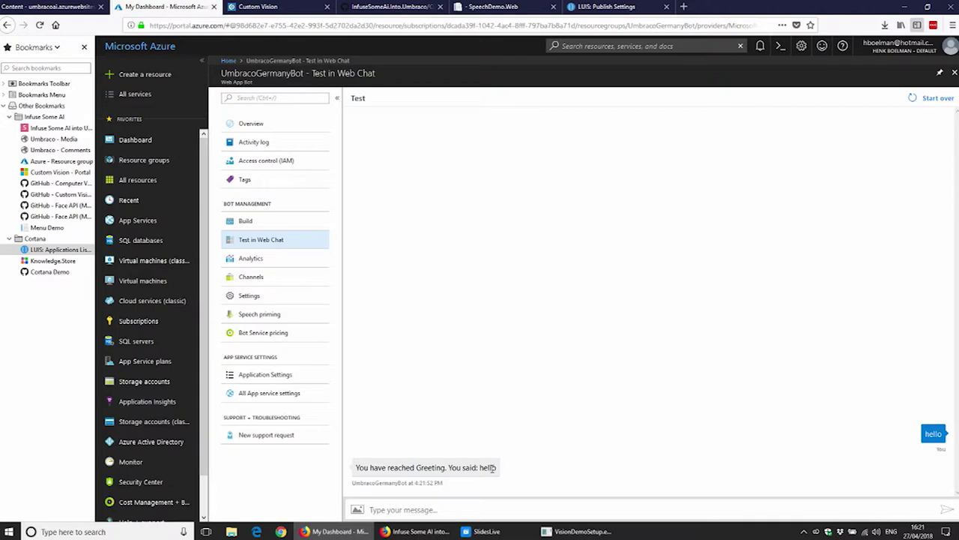
Step: Select the bot's reply, then open the bot's code in the online code editor
{"action": "left_click_drag", "start_coordinate": [495, 467], "coordinate": [374, 466]}
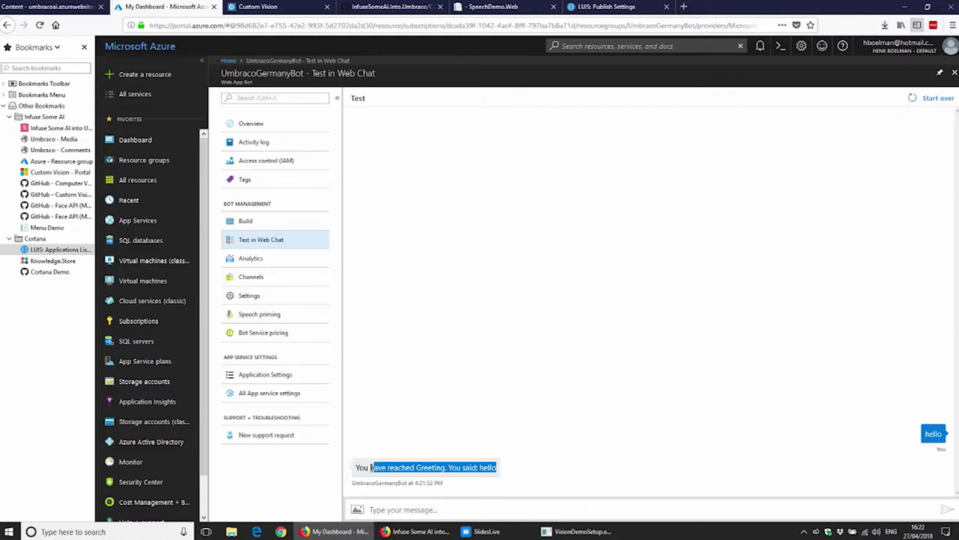
{"action": "left_click", "coordinate": [247, 223]}
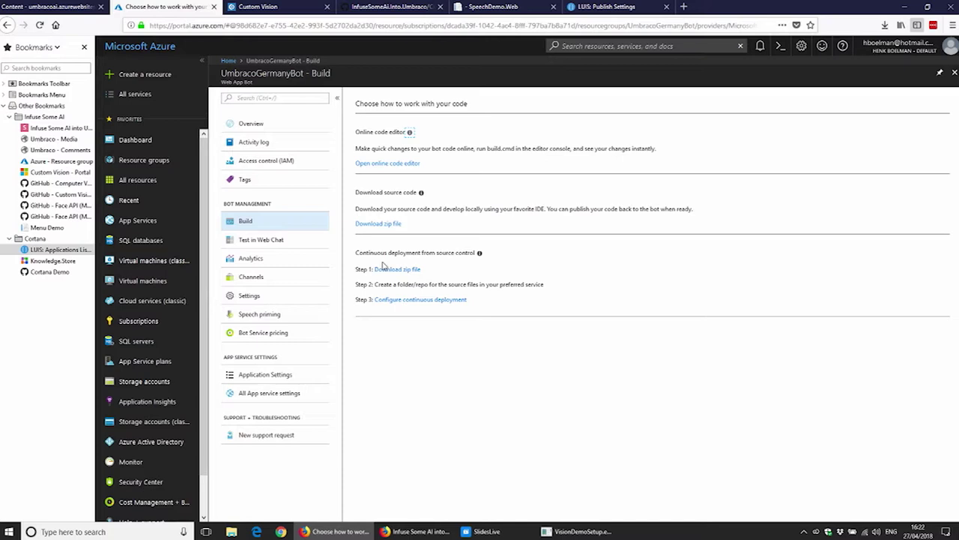
{"action": "left_click", "coordinate": [395, 163]}
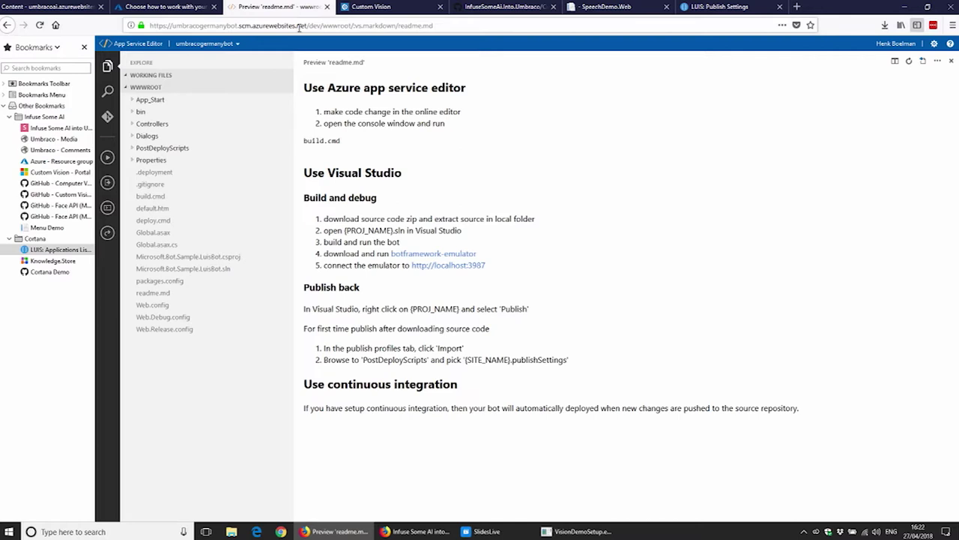
Step: Load the Cortana Demo gist in a new tab placed beside the editor
{"action": "key", "text": "ctrl+t"}
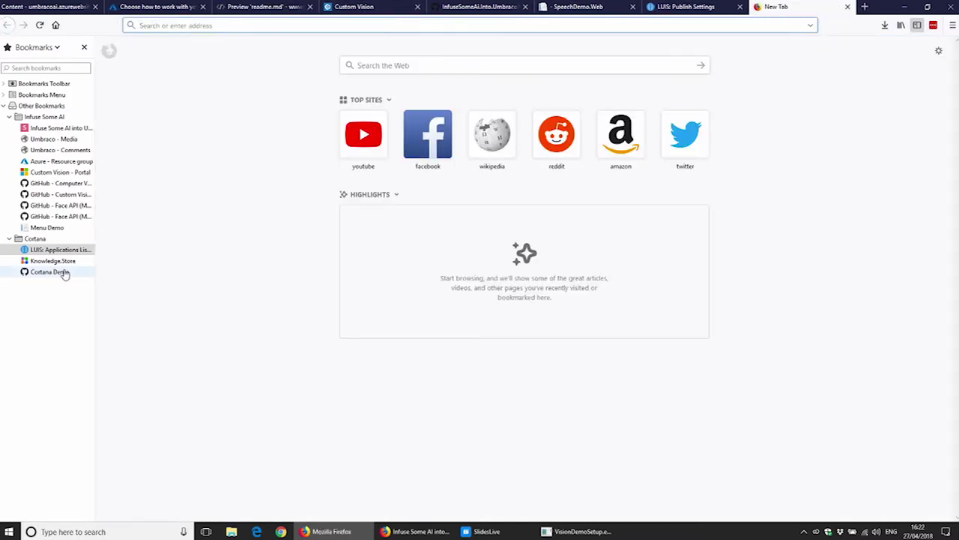
{"action": "left_click", "coordinate": [64, 274]}
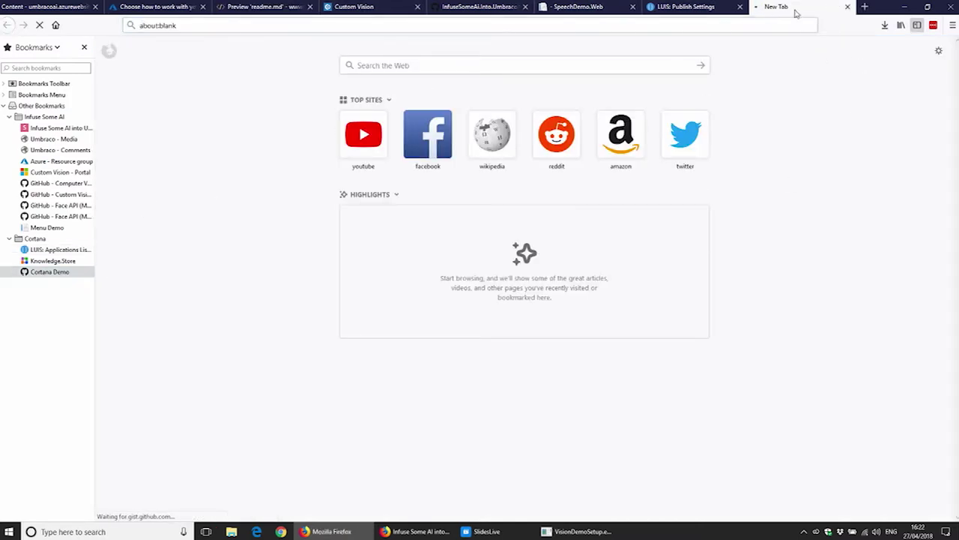
{"action": "left_click_drag", "start_coordinate": [796, 13], "coordinate": [328, 7]}
{"action": "left_click", "coordinate": [274, 7]}
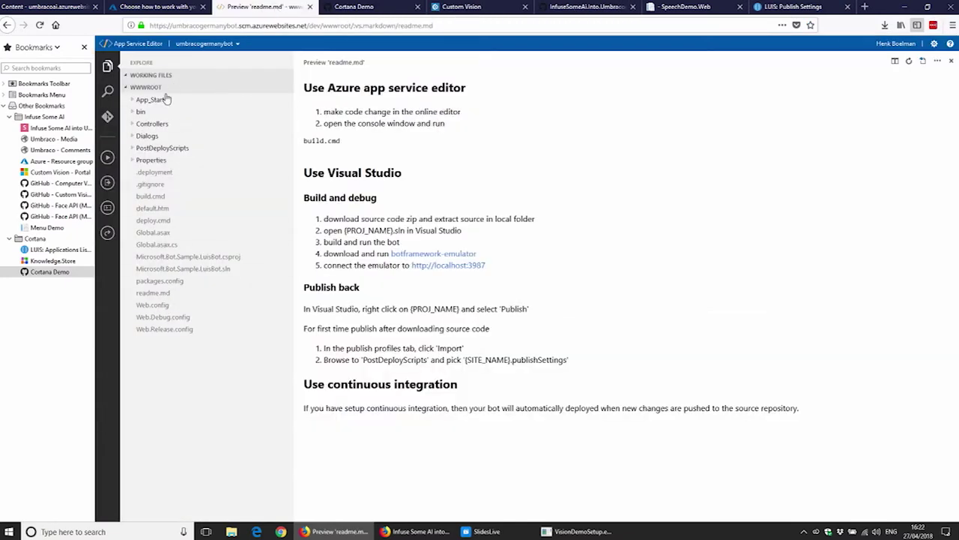
Step: Open Controllers/MessagesController.cs and expand the Dialogs folder
{"action": "left_click", "coordinate": [133, 127]}
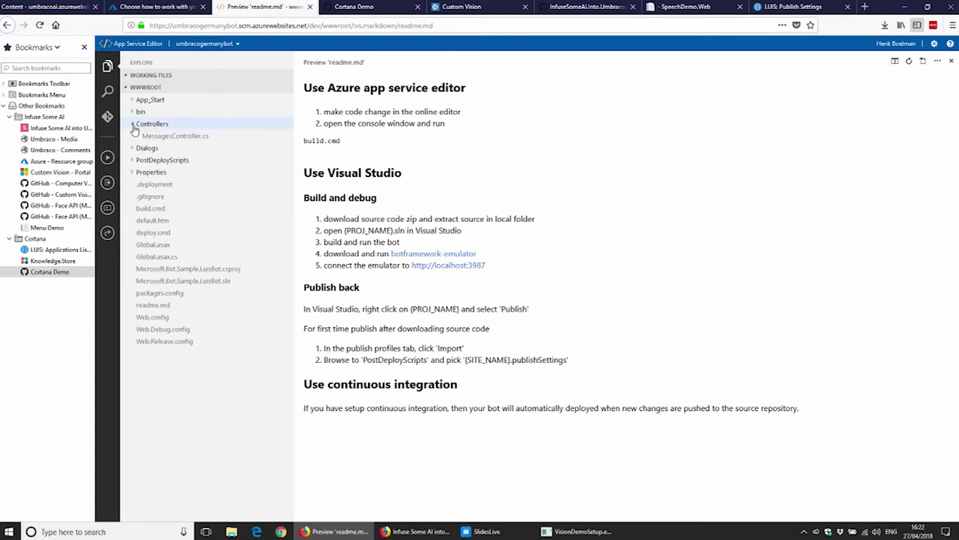
{"action": "left_click", "coordinate": [176, 136]}
{"action": "scroll", "coordinate": [529, 398], "scroll_direction": "down", "scroll_amount": 5}
{"action": "scroll", "coordinate": [527, 389], "scroll_direction": "up", "scroll_amount": 3}
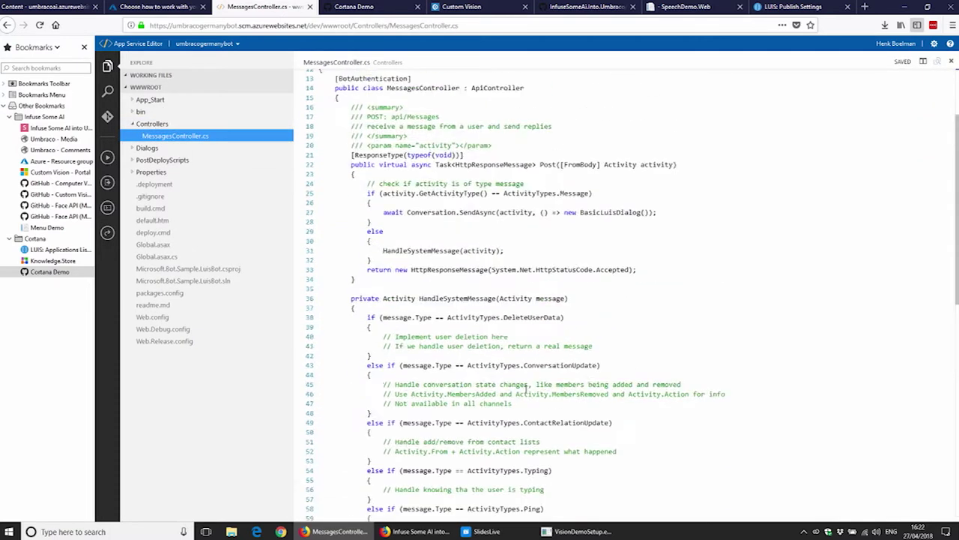
{"action": "scroll", "coordinate": [527, 389], "scroll_direction": "up", "scroll_amount": 3}
{"action": "left_click", "coordinate": [160, 150]}
Step: Open BasicLuisDialog.cs and highlight the Greeting intent handler
{"action": "left_click", "coordinate": [178, 161]}
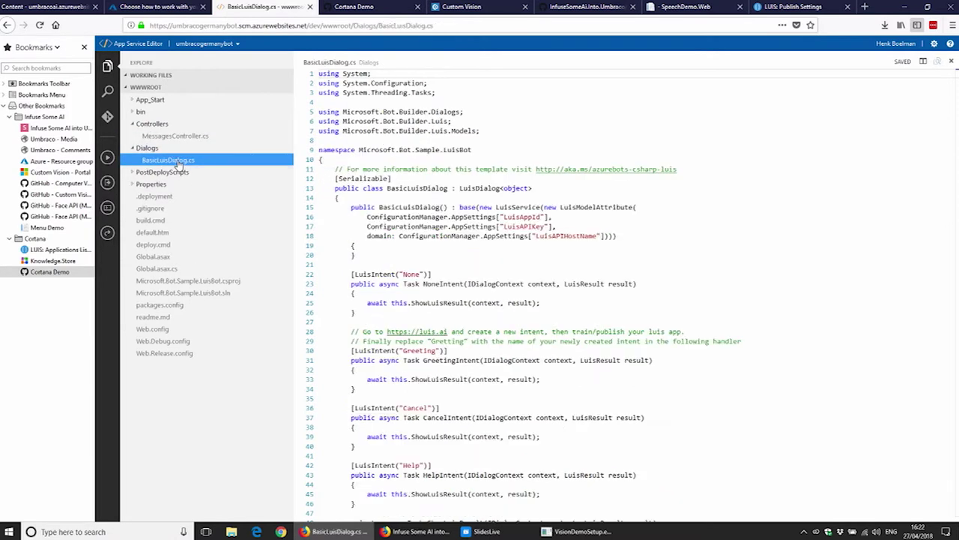
{"action": "scroll", "coordinate": [469, 254], "scroll_direction": "down", "scroll_amount": 2}
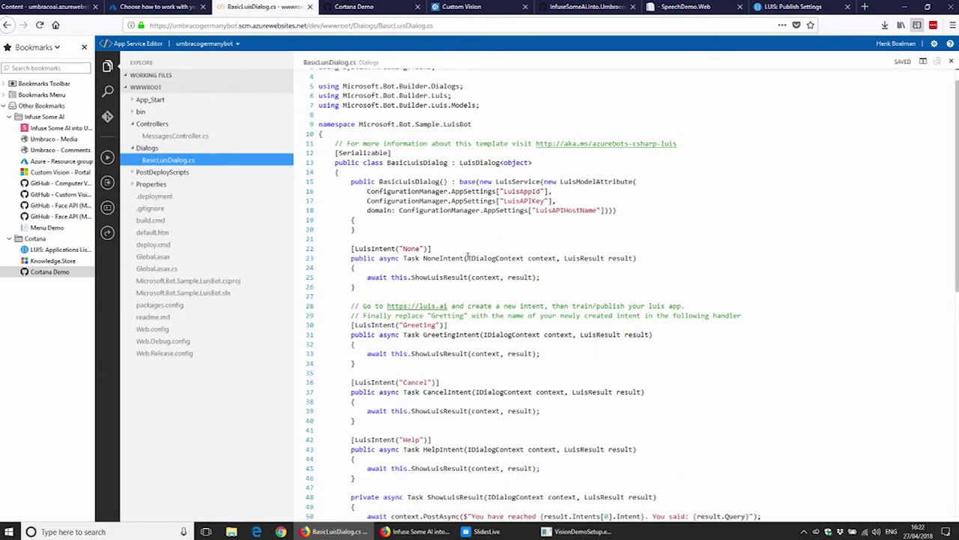
{"action": "left_click", "coordinate": [426, 293]}
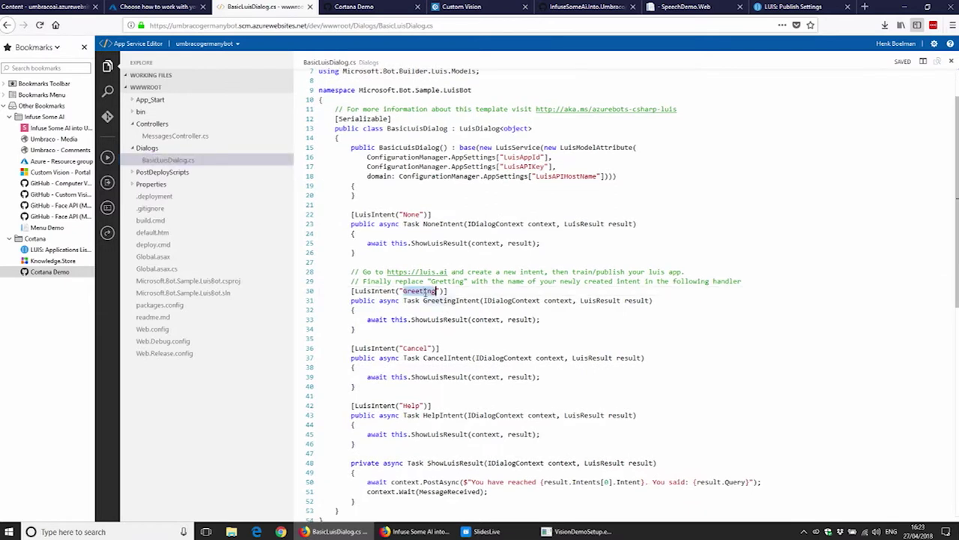
{"action": "left_click", "coordinate": [380, 302]}
{"action": "left_click", "coordinate": [344, 300]}
{"action": "left_click_drag", "start_coordinate": [343, 301], "coordinate": [371, 336]}
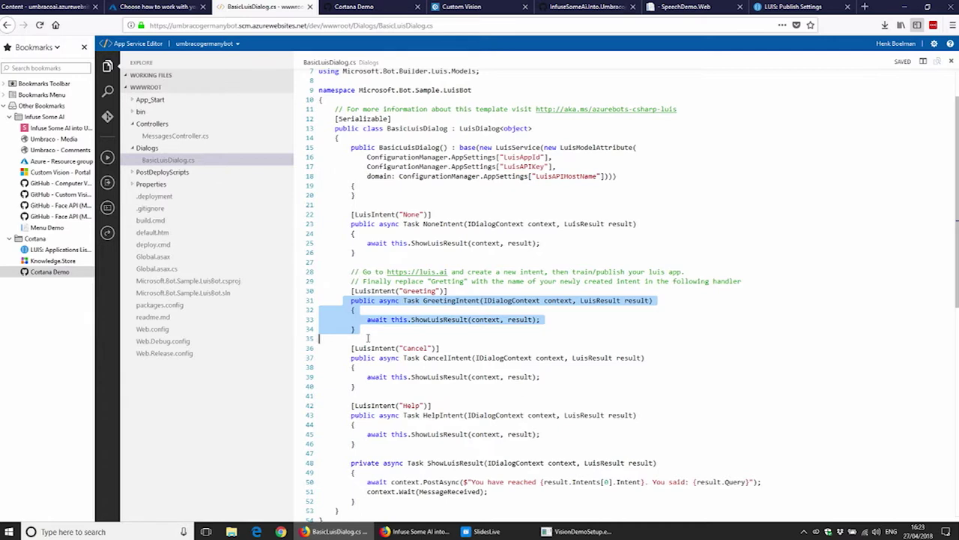
Step: Copy the Cancel intent handler and paste a duplicate on line 35
{"action": "scroll", "coordinate": [372, 338], "scroll_direction": "down", "scroll_amount": 1}
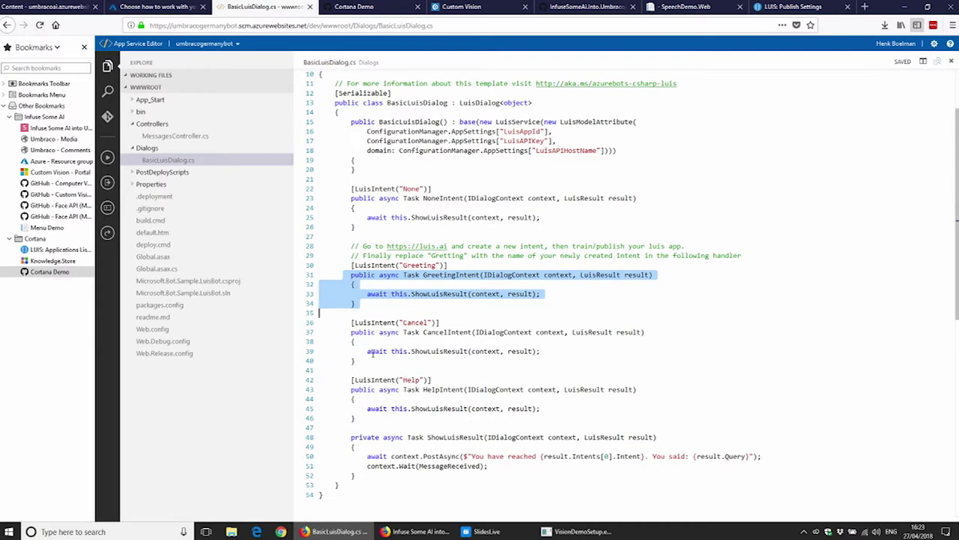
{"action": "left_click", "coordinate": [367, 361]}
{"action": "left_click_drag", "start_coordinate": [323, 339], "coordinate": [311, 324]}
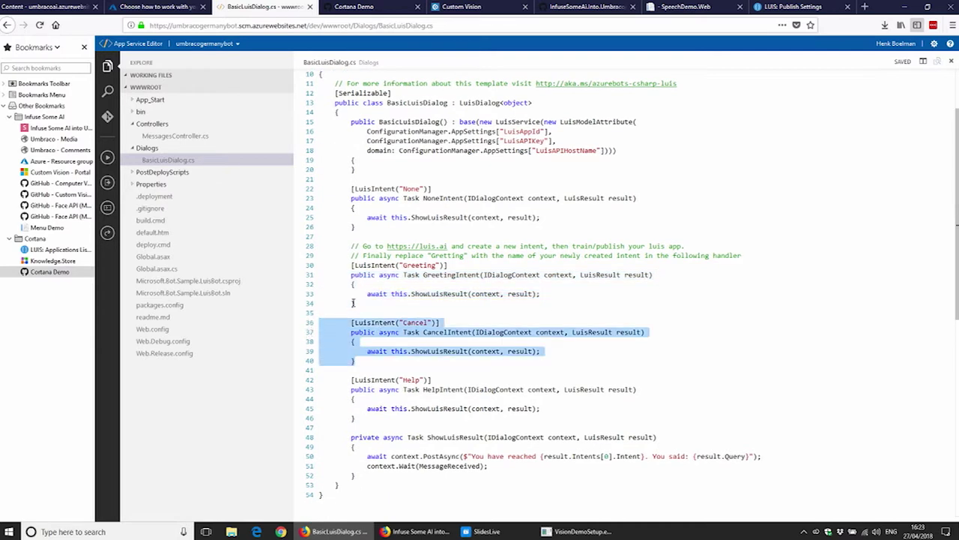
{"action": "key", "text": "ctrl+c"}
{"action": "left_click", "coordinate": [321, 313]}
{"action": "key", "text": "ctrl+v"}
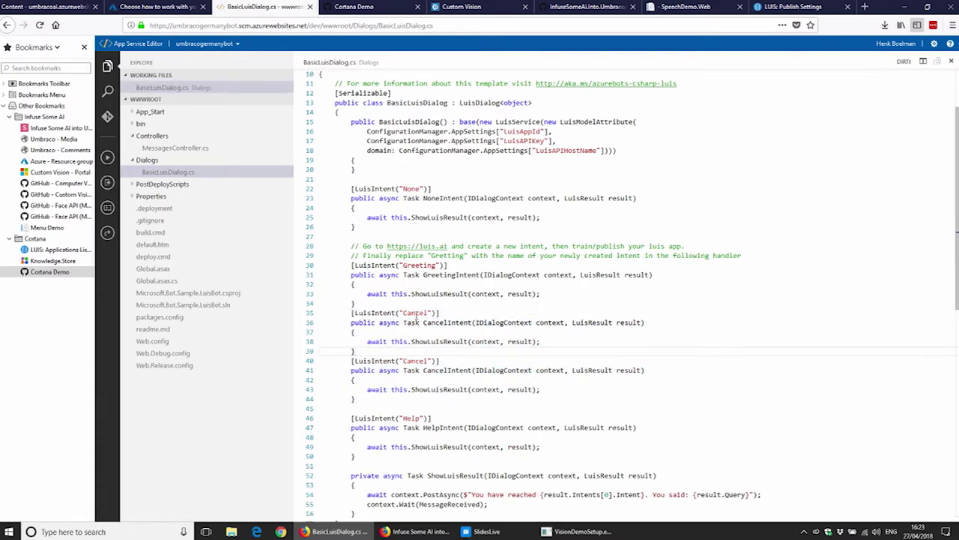
Step: Rename the duplicate handler's intent to TurnOnOff and its method to TurnOnOffIntent
{"action": "double_click", "coordinate": [416, 313]}
{"action": "type", "text": "TurnOn"}
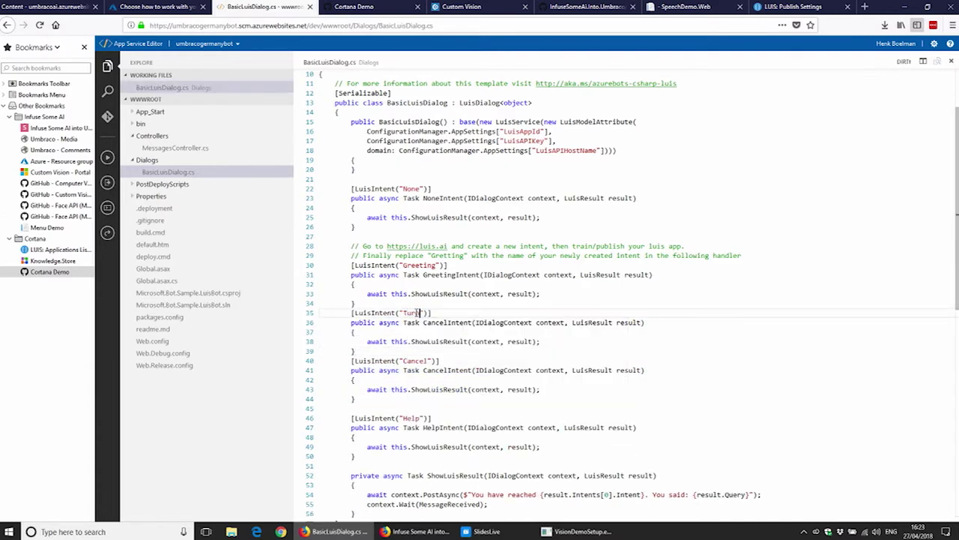
{"action": "type", "text": "Off"}
{"action": "double_click", "coordinate": [429, 313]}
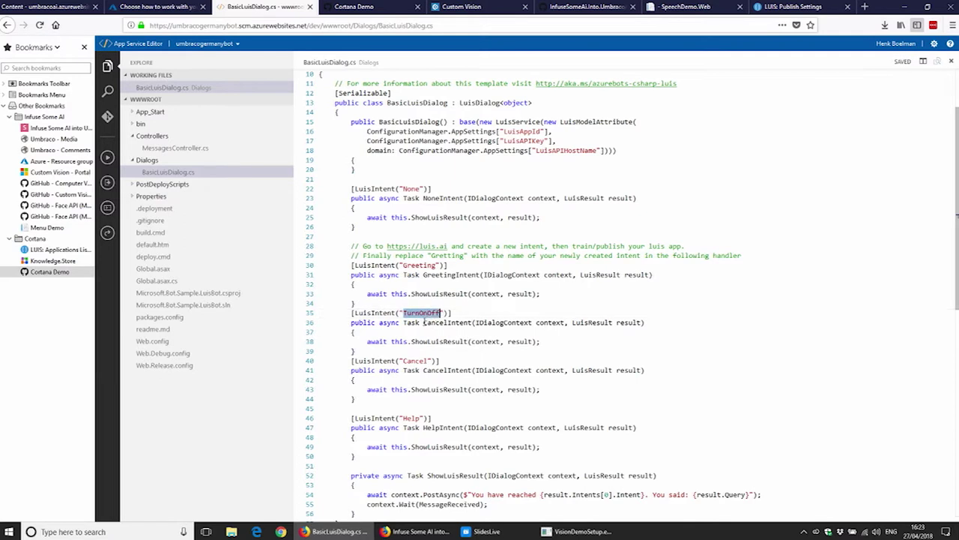
{"action": "double_click", "coordinate": [448, 323]}
{"action": "key", "text": "ctrl+v"}
Step: Paste the ShowLuisResult reply lines into the TurnOnOff handler body
{"action": "scroll", "coordinate": [459, 348], "scroll_direction": "down", "scroll_amount": 5}
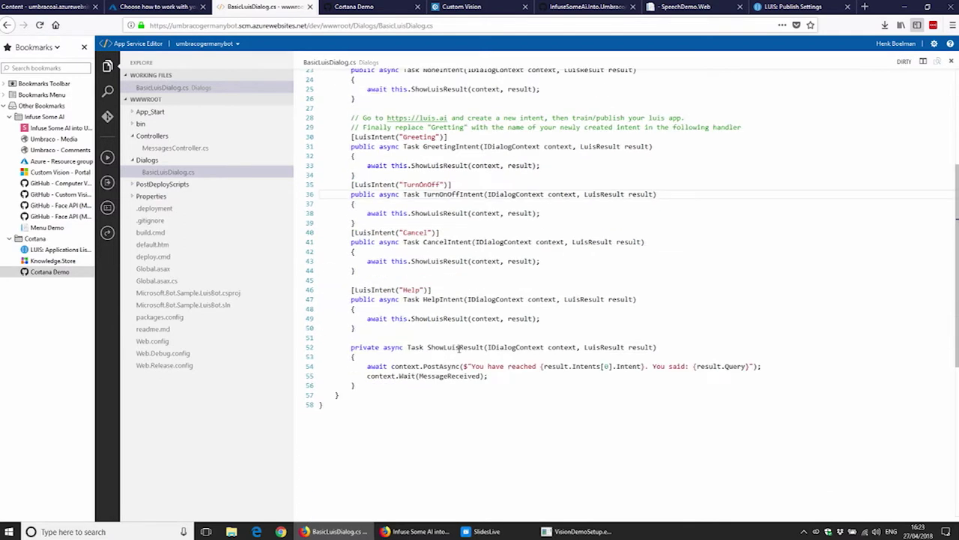
{"action": "left_click_drag", "start_coordinate": [490, 377], "coordinate": [304, 368]}
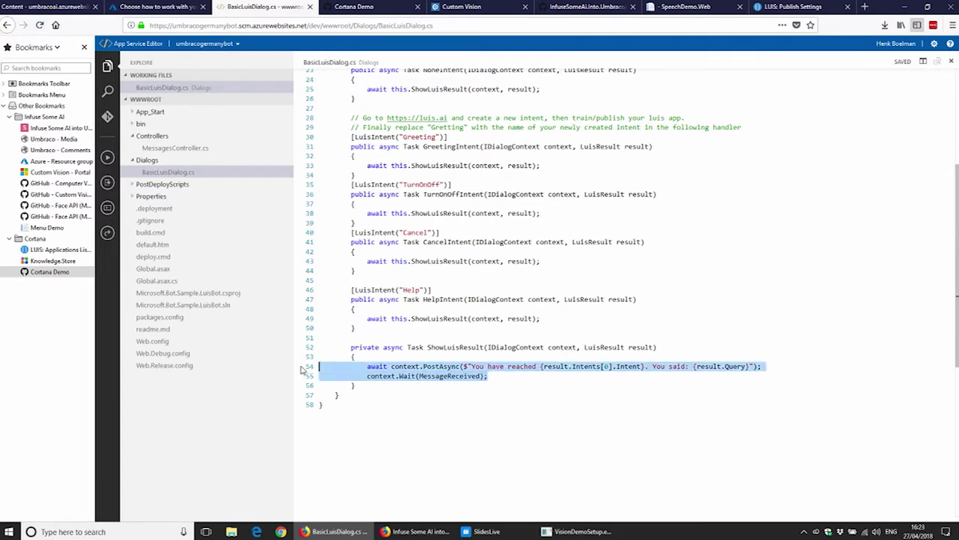
{"action": "left_click_drag", "start_coordinate": [554, 213], "coordinate": [278, 213]}
{"action": "key", "text": "ctrl+v"}
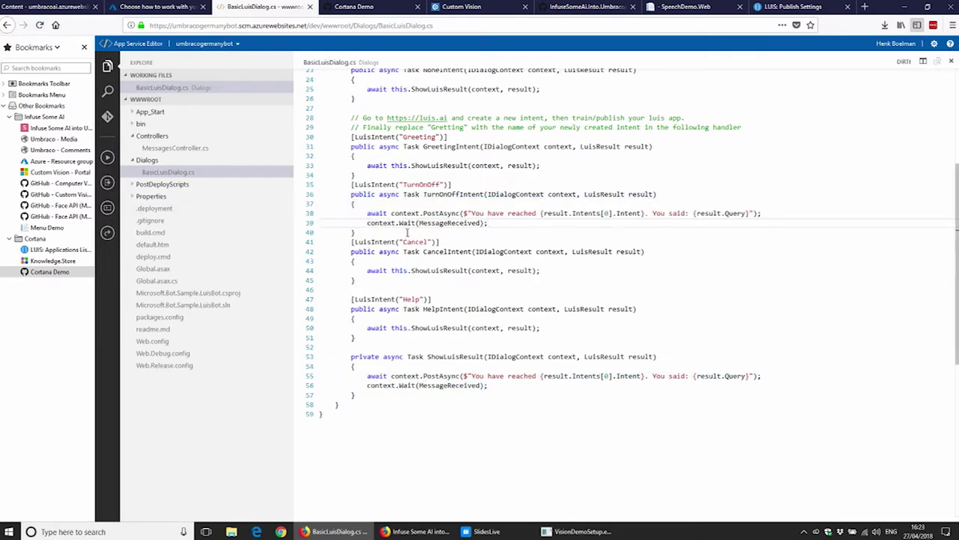
{"action": "left_click", "coordinate": [107, 210]}
Step: Run 'build' in the console, restoring 29 NuGet packages and compiling the bot
{"action": "type", "text": "build"}
{"action": "key", "text": "Return"}
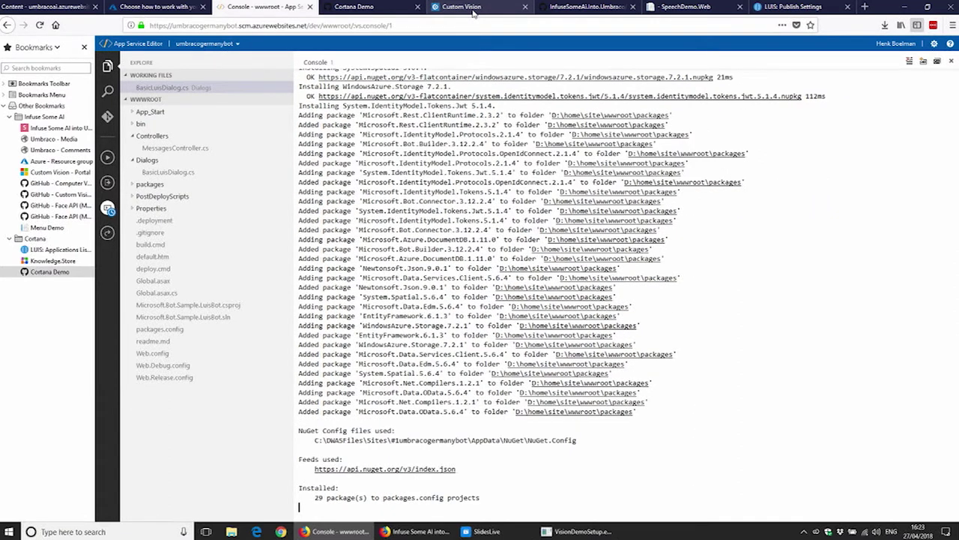
{"action": "scroll", "coordinate": [506, 337], "scroll_direction": "down", "scroll_amount": 2}
{"action": "scroll", "coordinate": [504, 311], "scroll_direction": "down", "scroll_amount": 5}
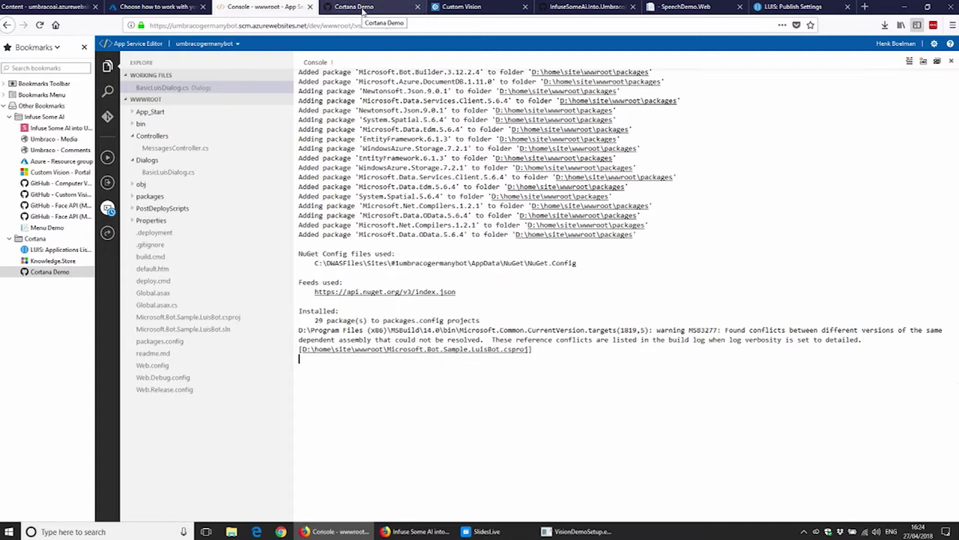
{"action": "left_click", "coordinate": [819, 9]}
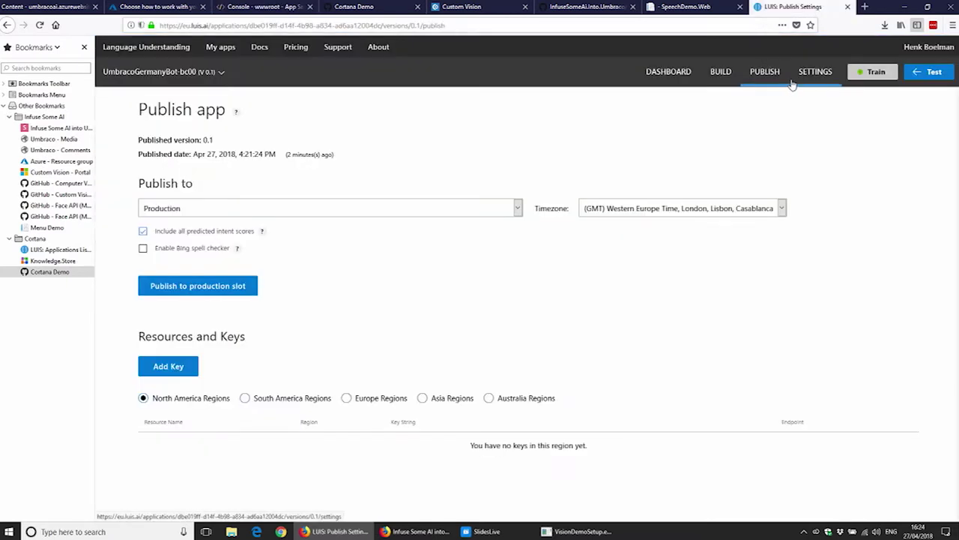
Step: Test 'turn off the light' in LUIS, confirming intent TurnOnOff with state entity 'off'
{"action": "left_click", "coordinate": [718, 78]}
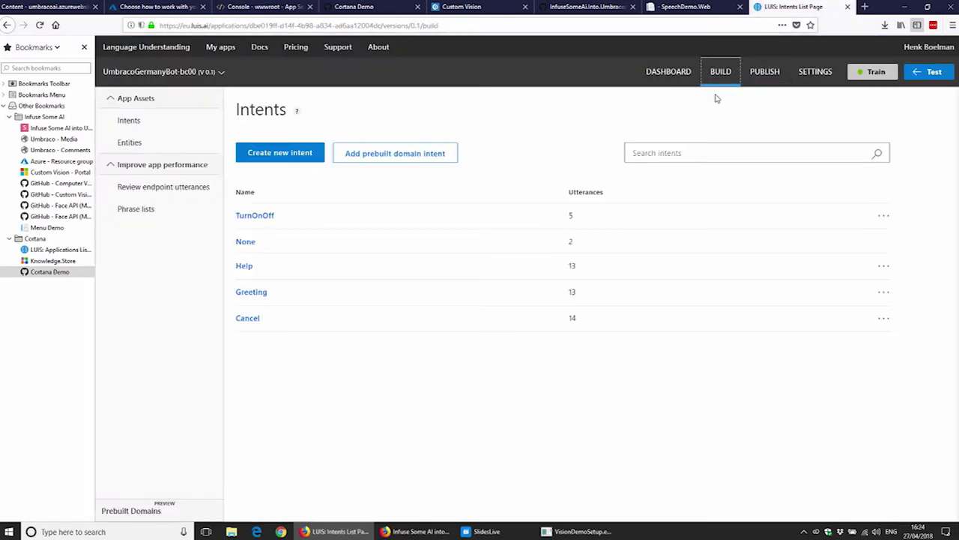
{"action": "left_click", "coordinate": [255, 216]}
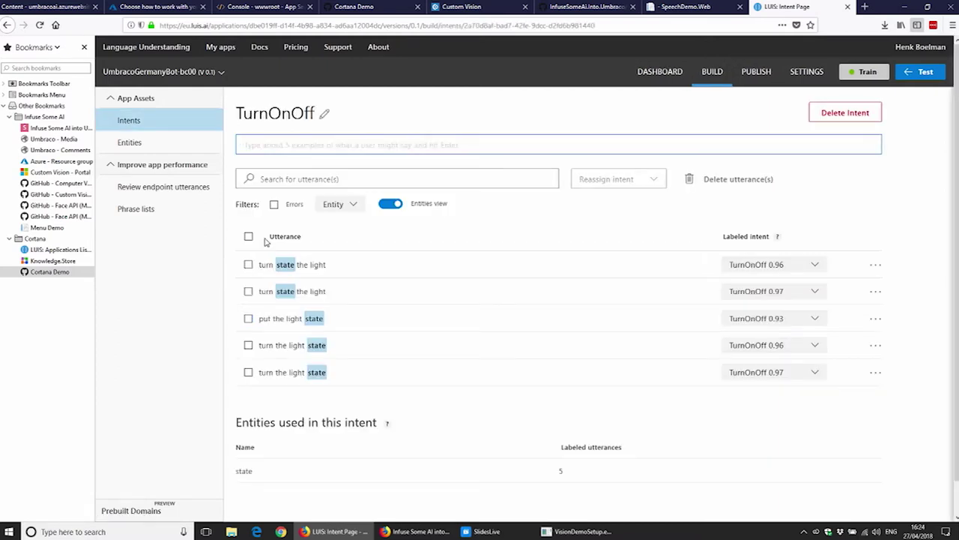
{"action": "left_click", "coordinate": [924, 71]}
{"action": "left_click", "coordinate": [877, 131]}
{"action": "type", "text": "turn off the light"}
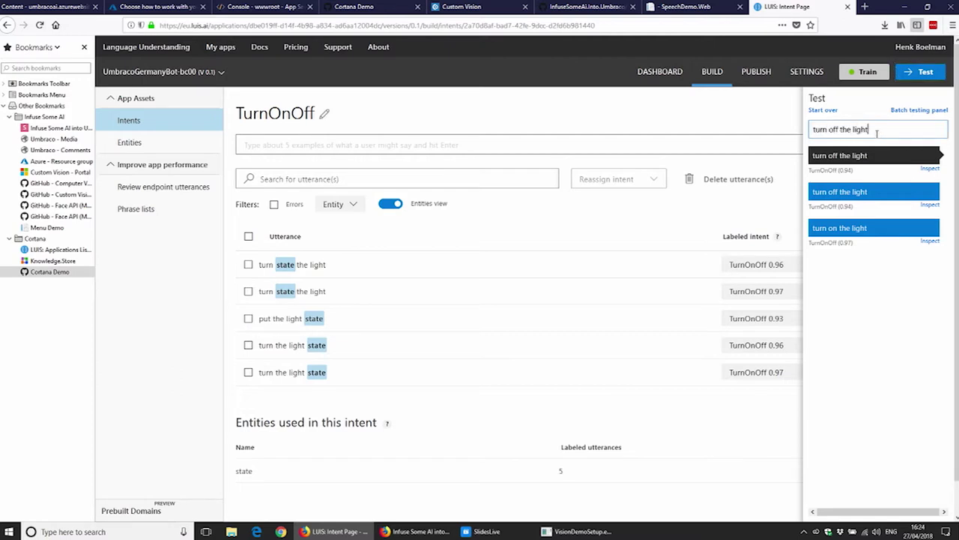
{"action": "key", "text": "Return"}
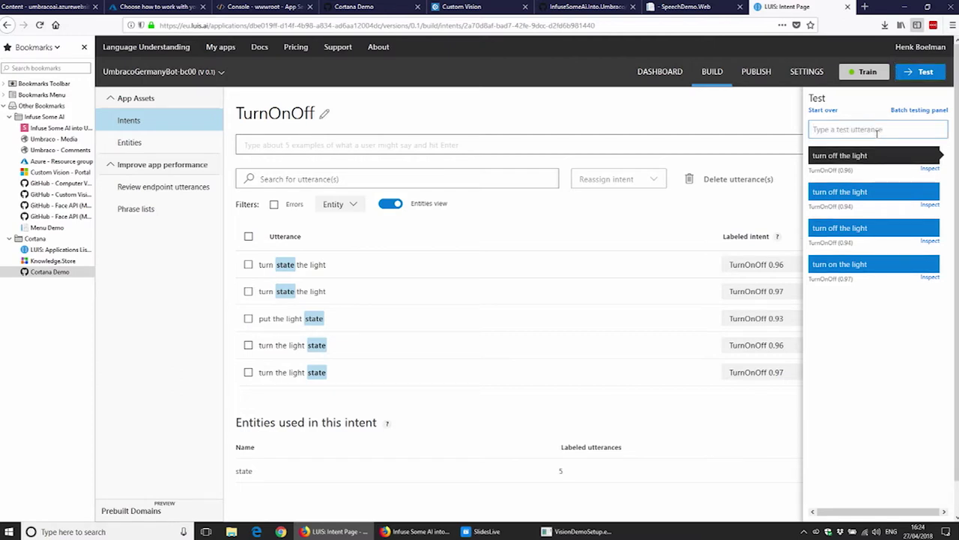
{"action": "left_click", "coordinate": [934, 167]}
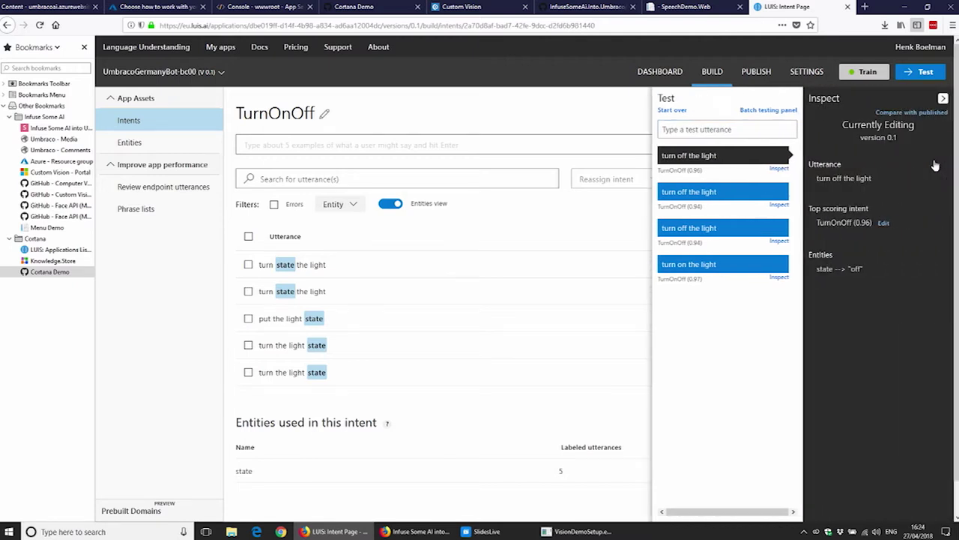
{"action": "double_click", "coordinate": [856, 269]}
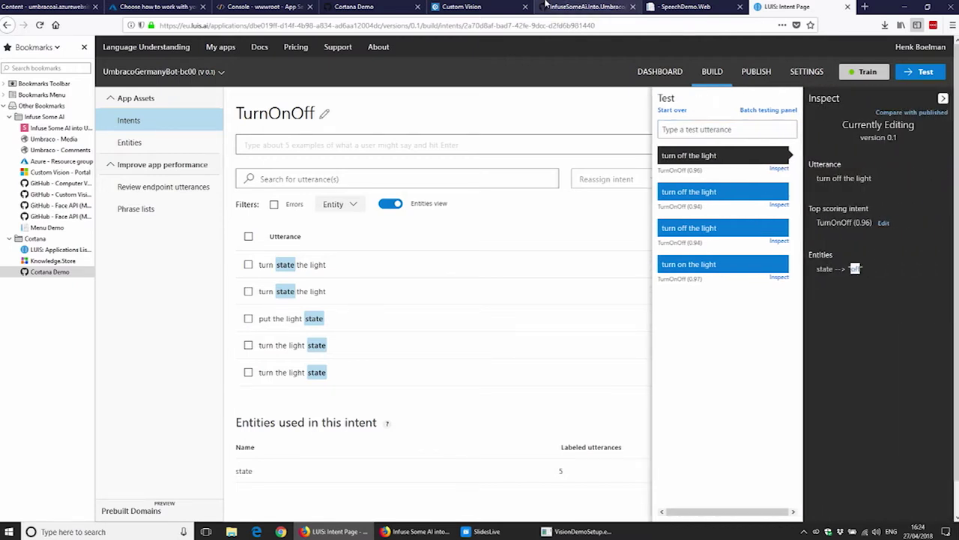
{"action": "left_click", "coordinate": [247, 11]}
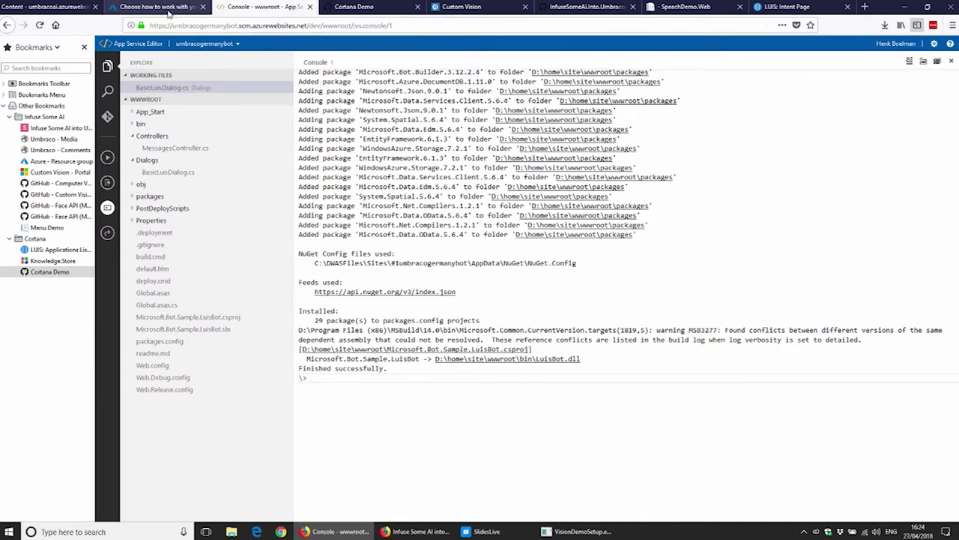
Step: Send 'hello' to UmbracoGermanyBot from the portal's Test in Web Chat pane
{"action": "left_click", "coordinate": [136, 10]}
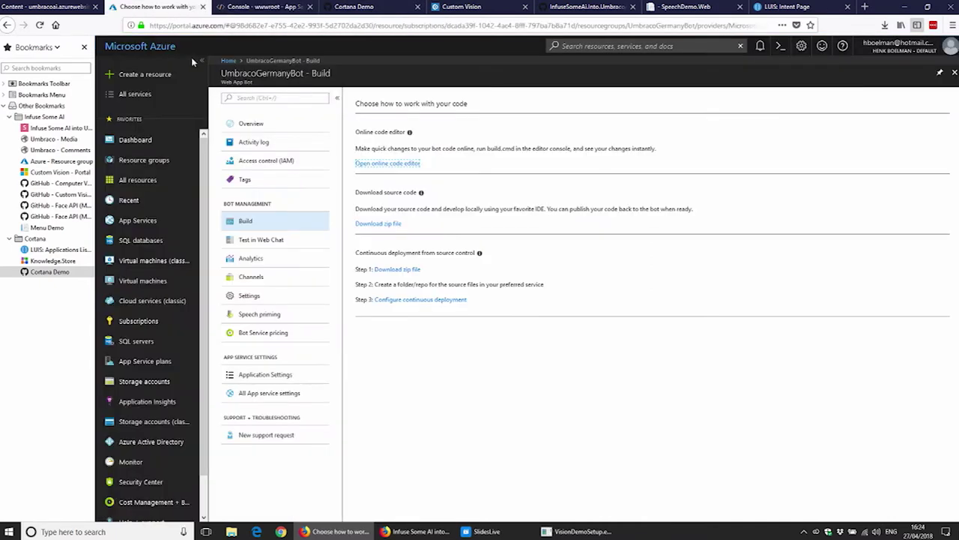
{"action": "left_click", "coordinate": [271, 240]}
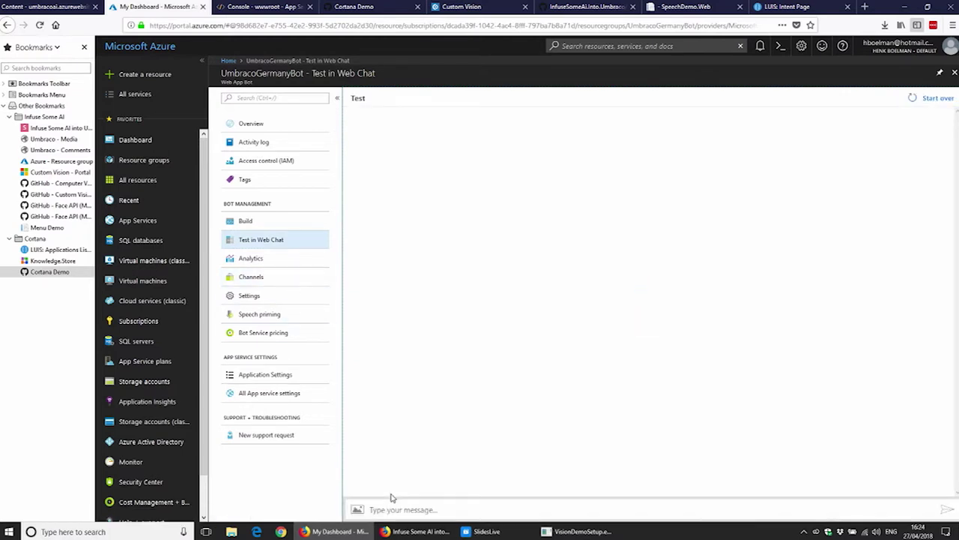
{"action": "type", "text": "hello"}
{"action": "key", "text": "Return"}
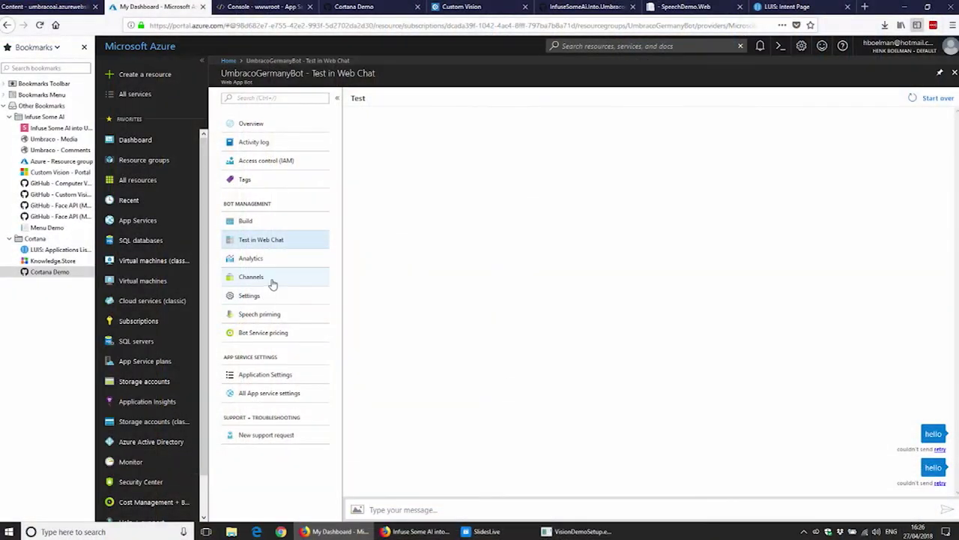
Step: Open the UmbracoGermanyBot Channels page showing Web Chat and featured channels
{"action": "left_click", "coordinate": [271, 279]}
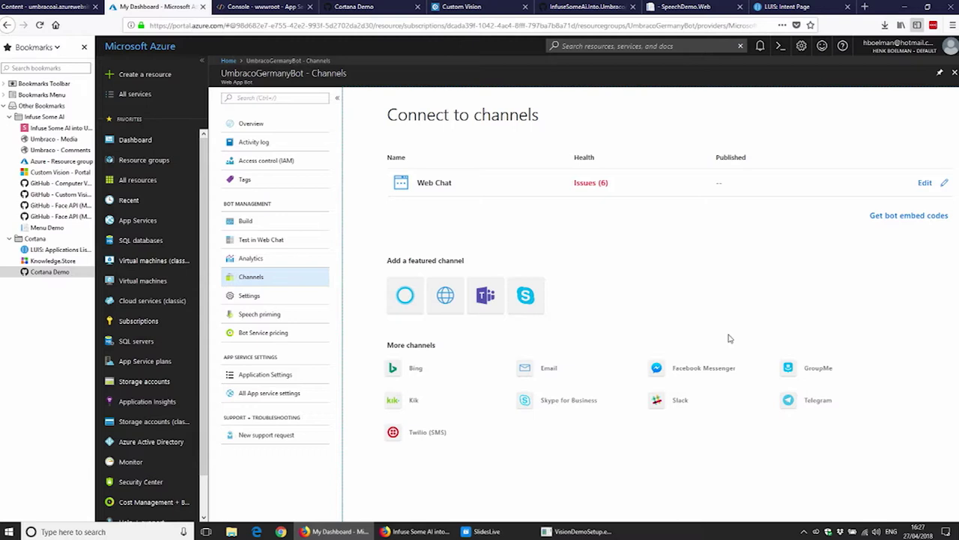
Step: Check the editor console, then resend 'hello' in the bot's web chat test
{"action": "left_click", "coordinate": [310, 238]}
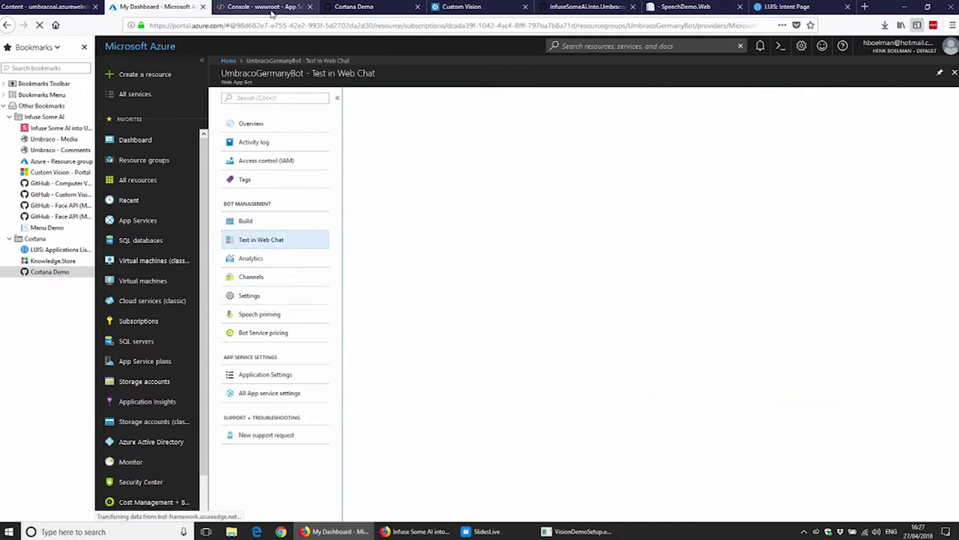
{"action": "left_click", "coordinate": [262, 6]}
{"action": "left_click", "coordinate": [159, 6]}
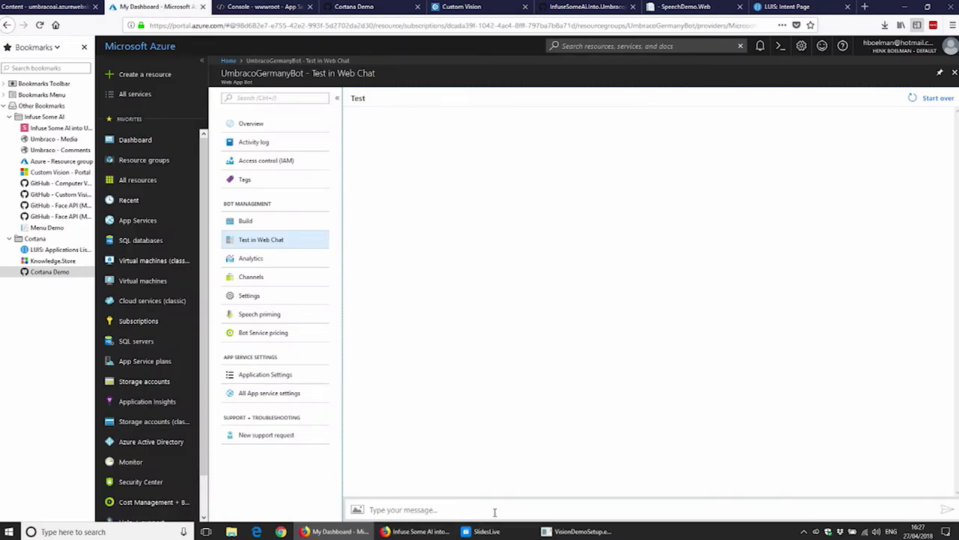
{"action": "type", "text": "hello"}
{"action": "key", "text": "Return"}
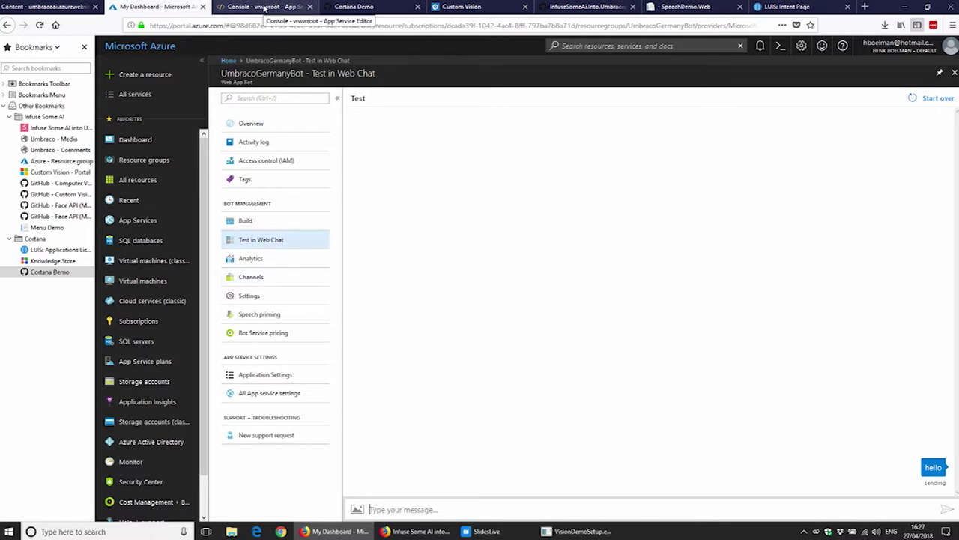
Step: Look through the bot's Settings and Analytics, returning to the Channels list
{"action": "left_click", "coordinate": [277, 302]}
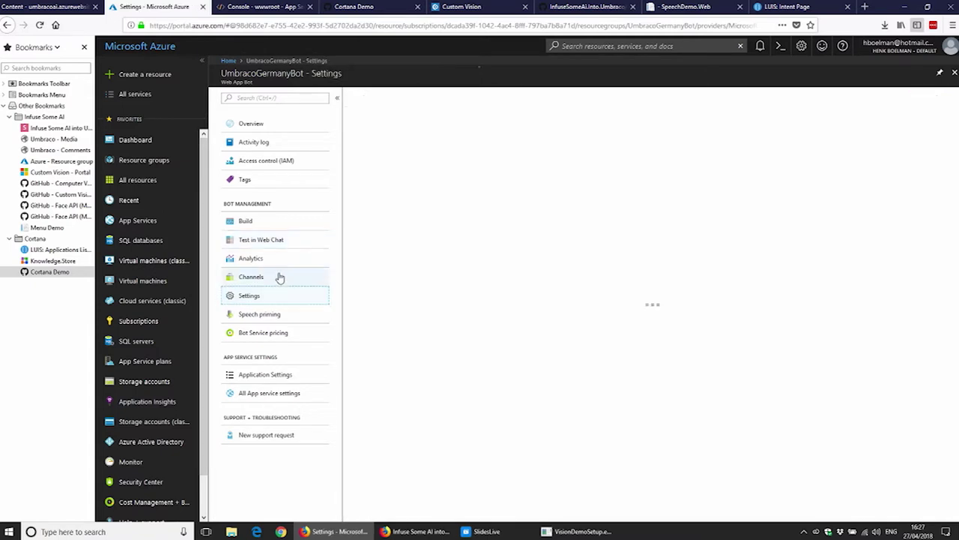
{"action": "left_click", "coordinate": [282, 241]}
{"action": "left_click", "coordinate": [277, 262]}
{"action": "left_click", "coordinate": [276, 277]}
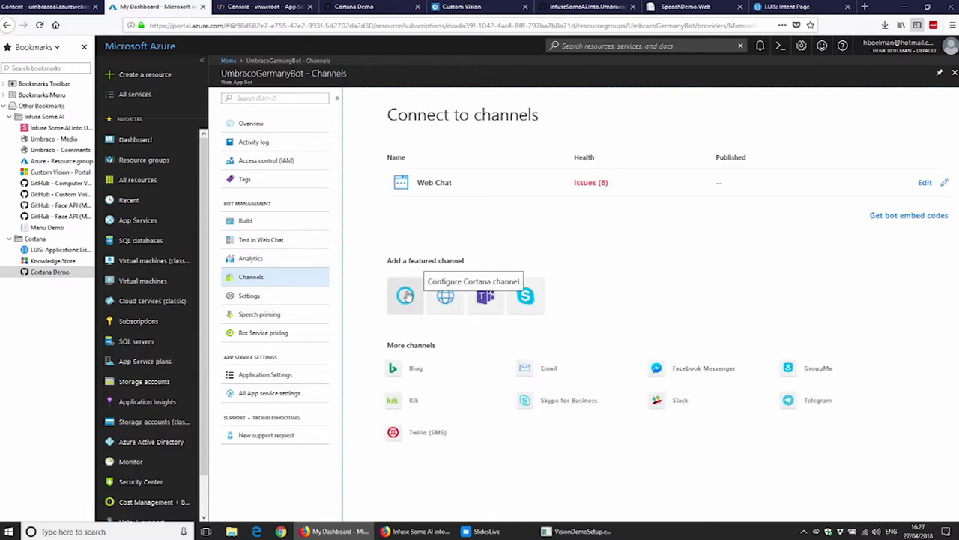
{"action": "left_click", "coordinate": [410, 294]}
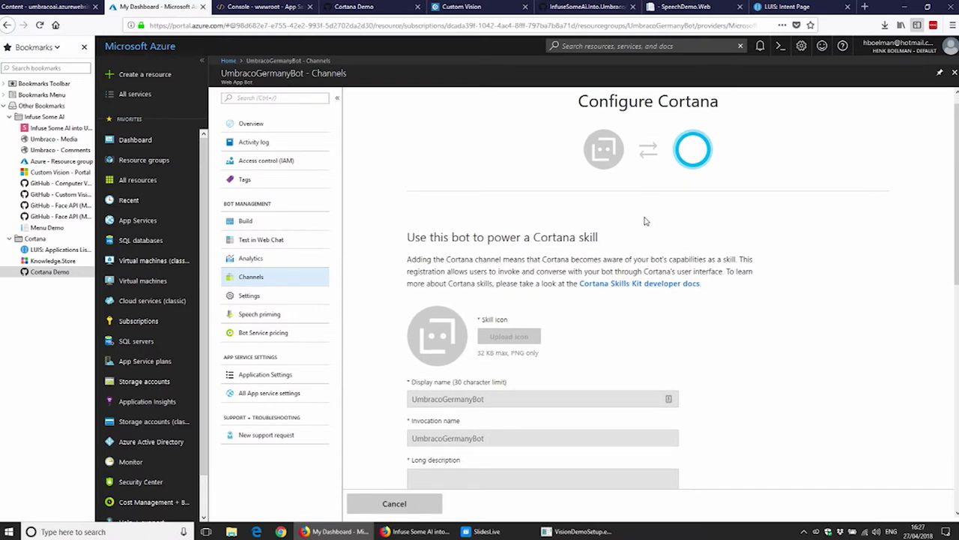
{"action": "scroll", "coordinate": [644, 225], "scroll_direction": "down", "scroll_amount": 10}
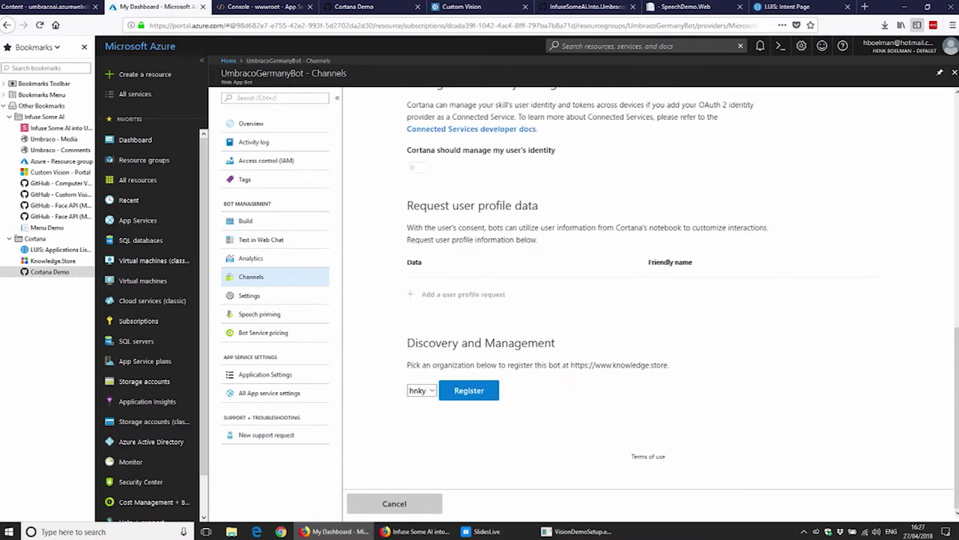
{"action": "triple_click", "coordinate": [416, 364]}
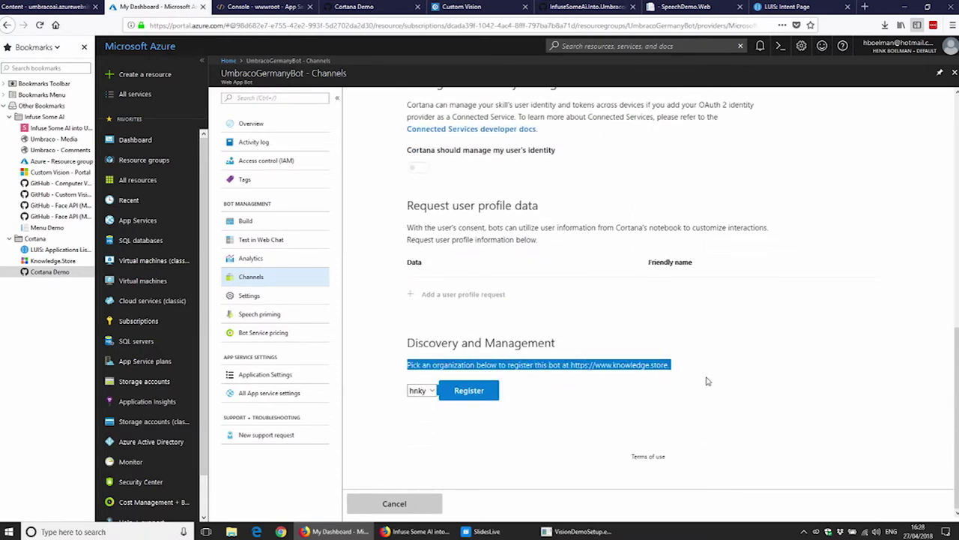
{"action": "left_click", "coordinate": [684, 386]}
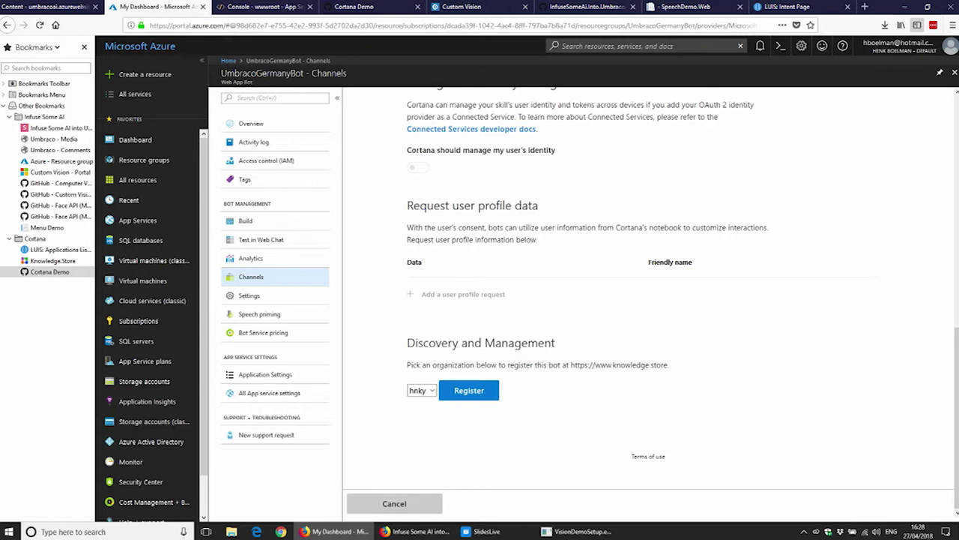
{"action": "left_click_drag", "start_coordinate": [573, 365], "coordinate": [708, 375]}
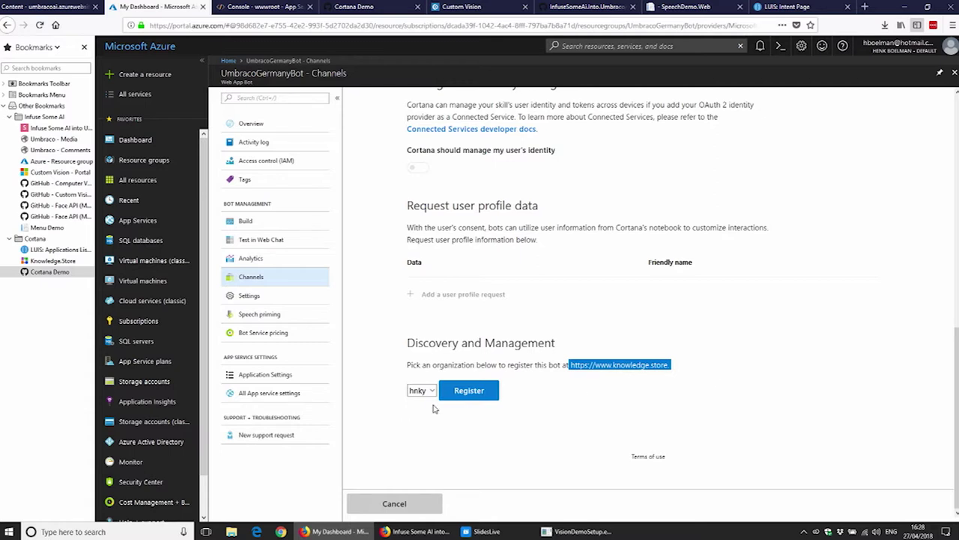
{"action": "left_click", "coordinate": [465, 396]}
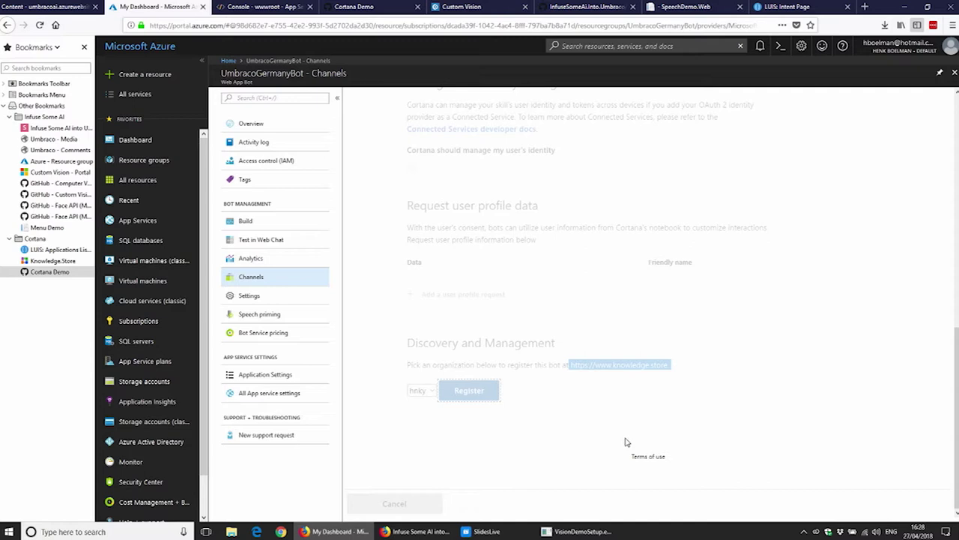
Step: Open the Knowledge.Store workspace from the browser bookmarks
{"action": "left_click", "coordinate": [354, 7]}
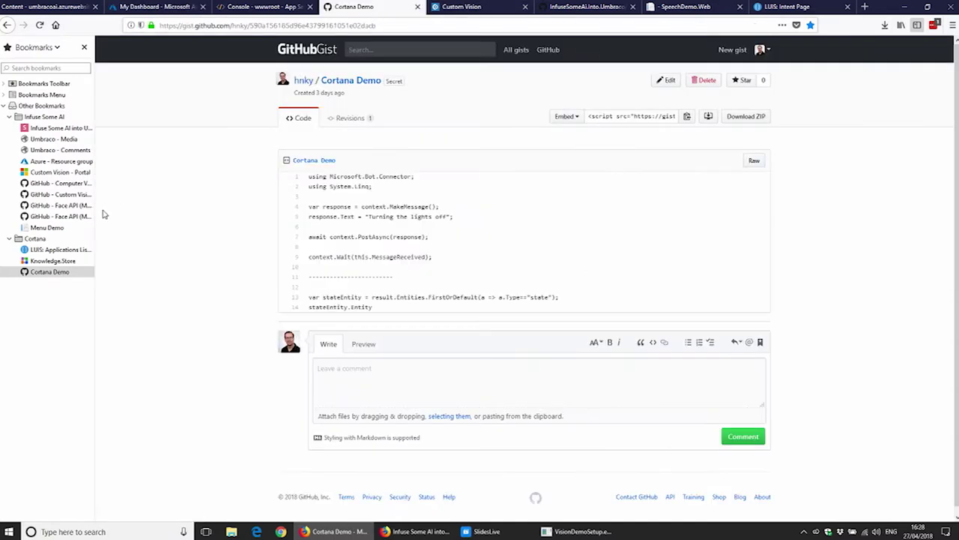
{"action": "key", "text": "ctrl+Tab"}
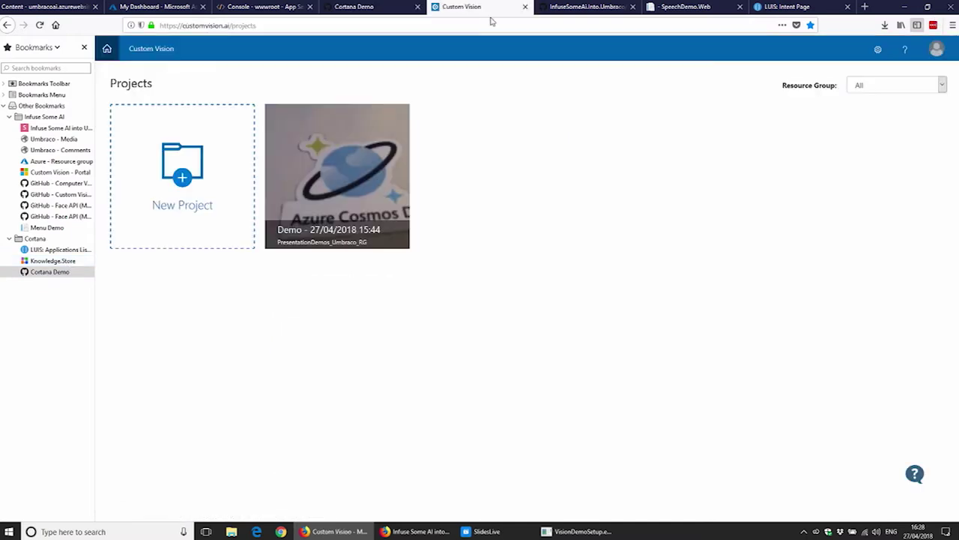
{"action": "left_click", "coordinate": [43, 261]}
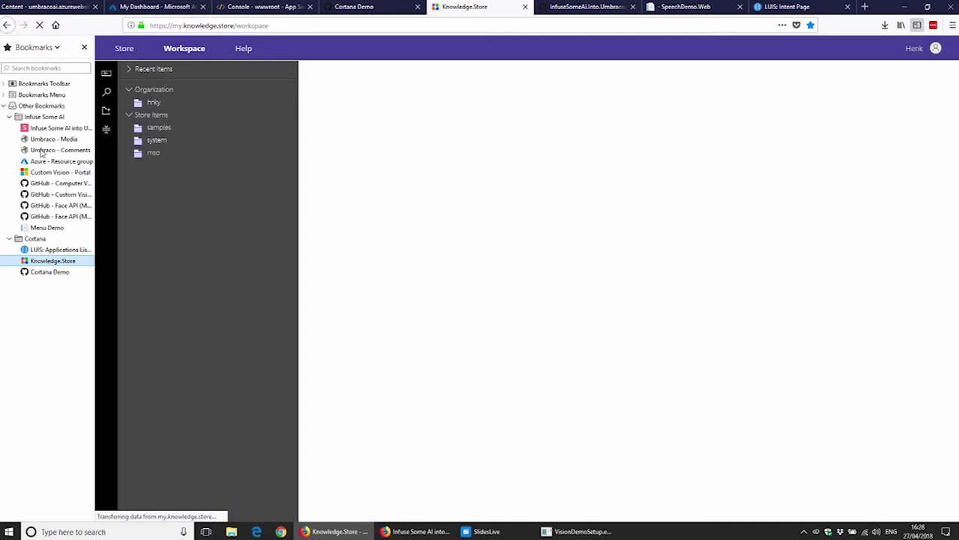
Step: Open umbracogermanybot's Cortana Publish page, showing invocation name UmbracoGermanyBot, and make publish-to-self editable
{"action": "left_click", "coordinate": [152, 105]}
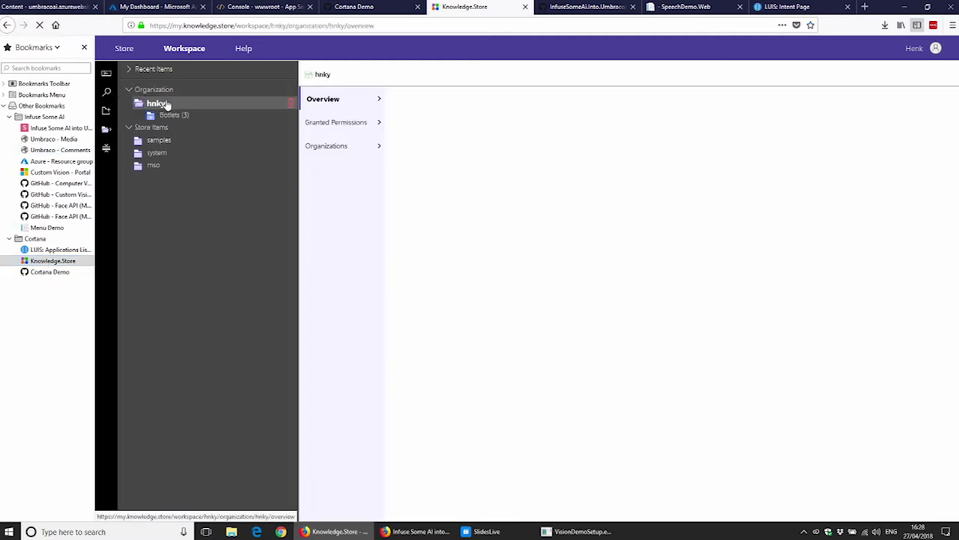
{"action": "left_click", "coordinate": [177, 119]}
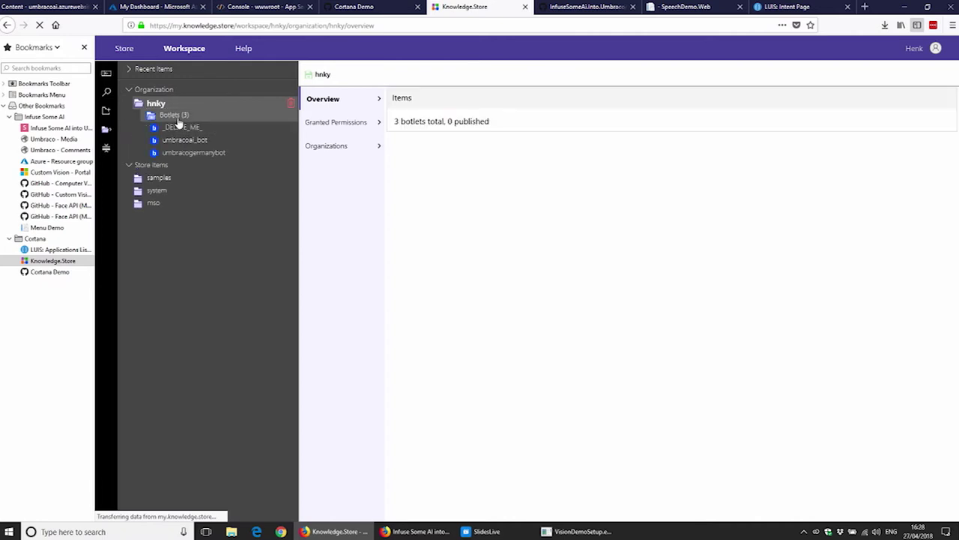
{"action": "left_click", "coordinate": [195, 154]}
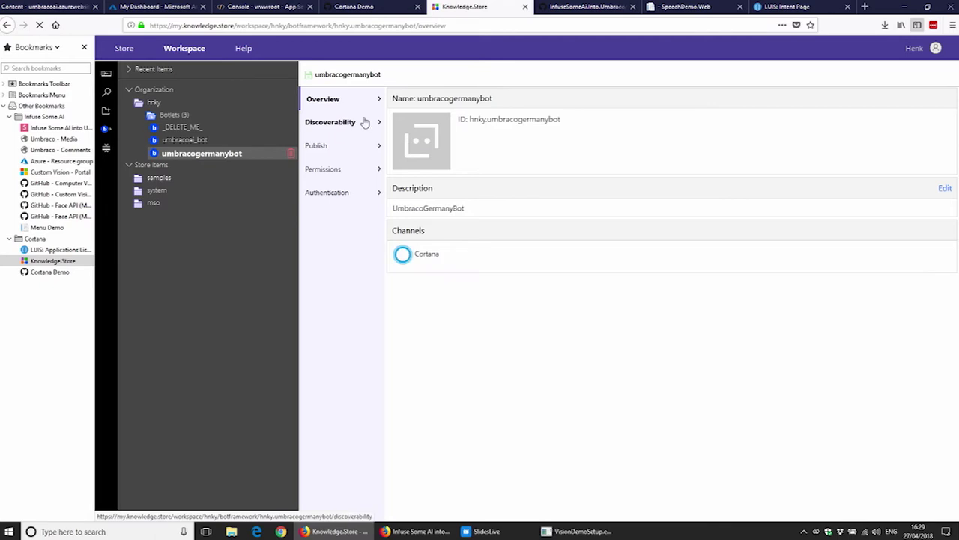
{"action": "left_click", "coordinate": [348, 146]}
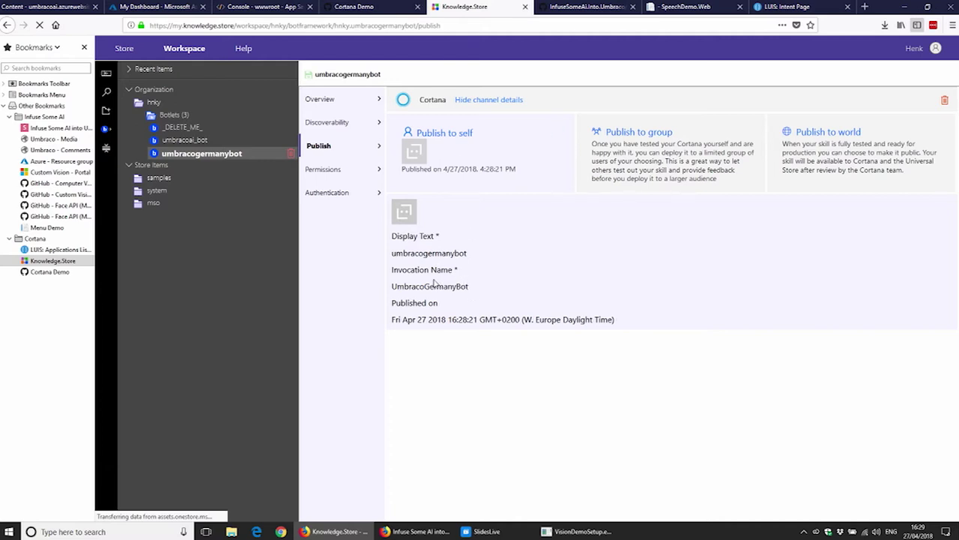
{"action": "double_click", "coordinate": [412, 287]}
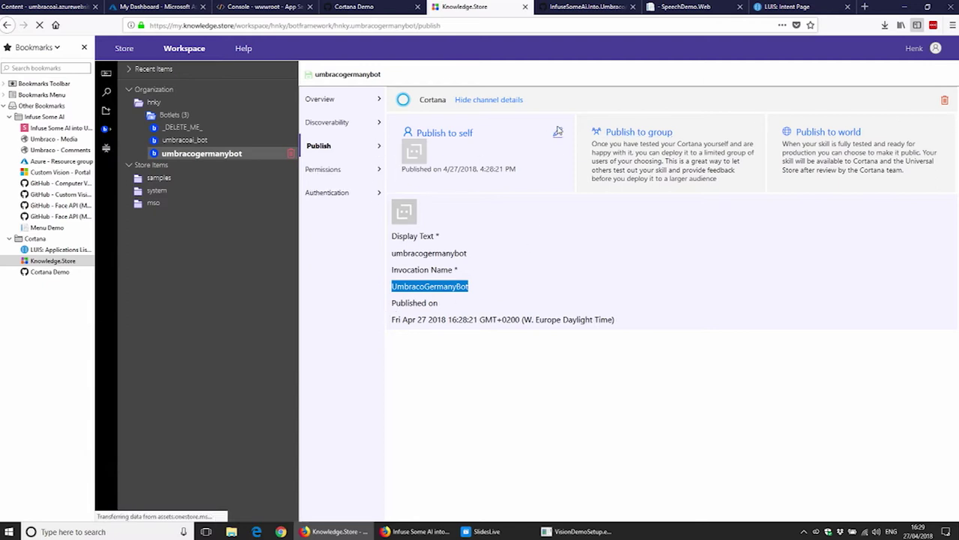
{"action": "left_click", "coordinate": [558, 134]}
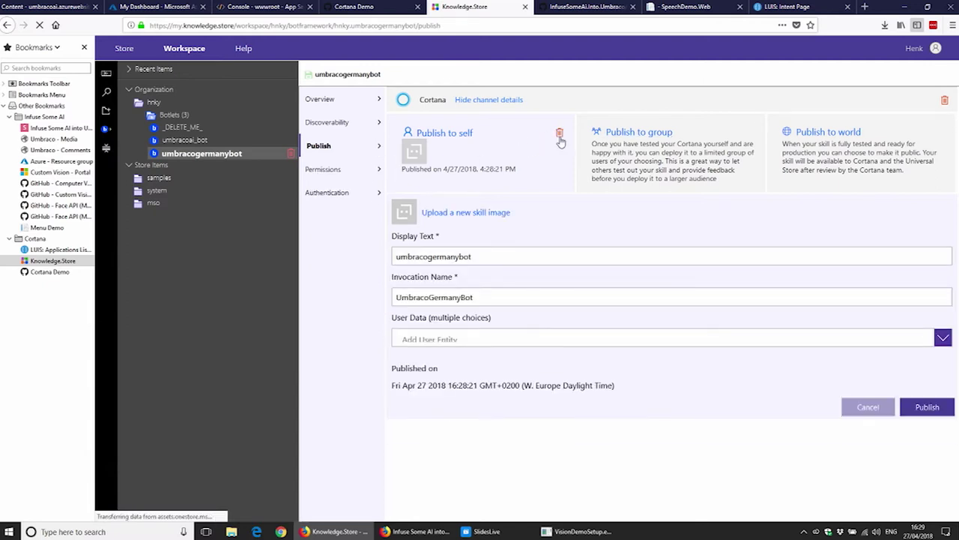
Step: Try republishing with invocation name 'Christine', then dismiss the resulting publish error
{"action": "left_click_drag", "start_coordinate": [510, 297], "coordinate": [292, 282]}
{"action": "type", "text": "Christine"}
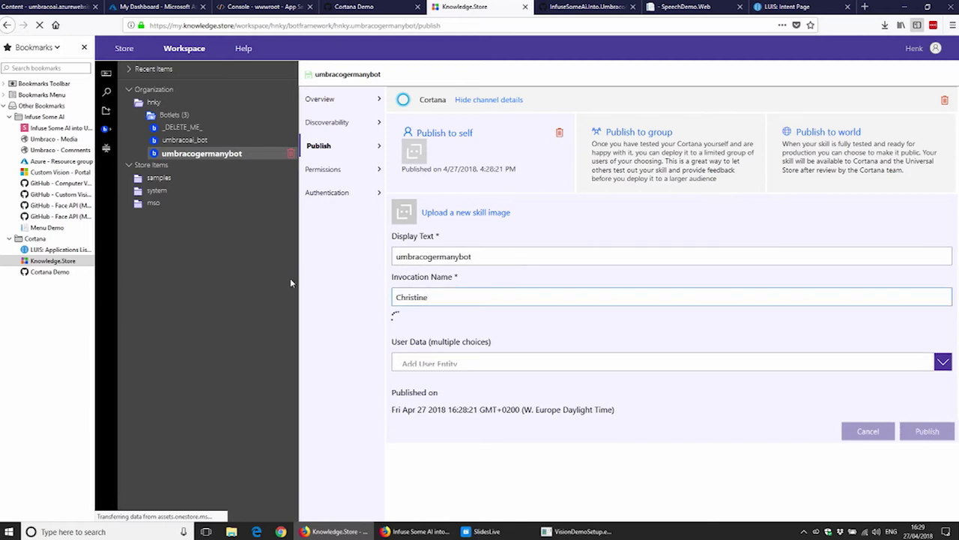
{"action": "left_click", "coordinate": [927, 407]}
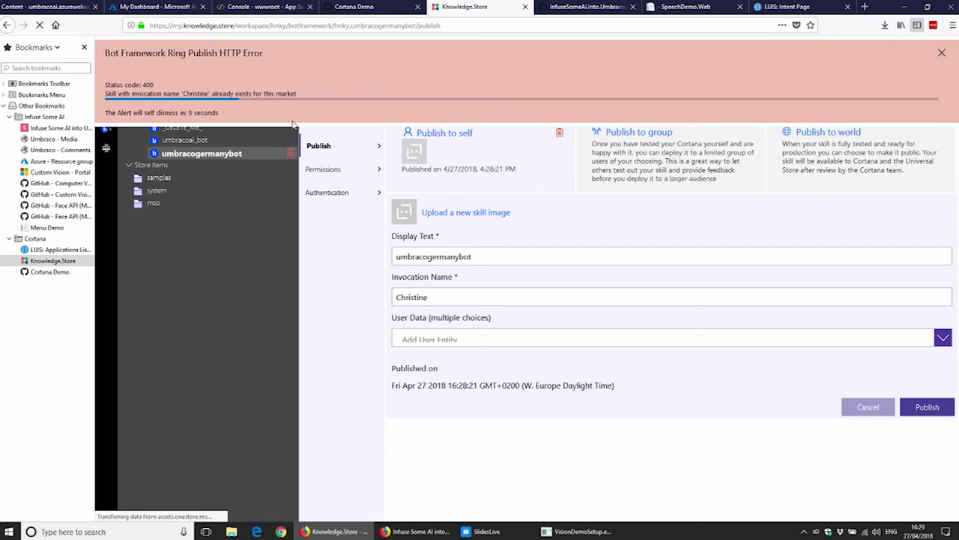
{"action": "left_click", "coordinate": [942, 52]}
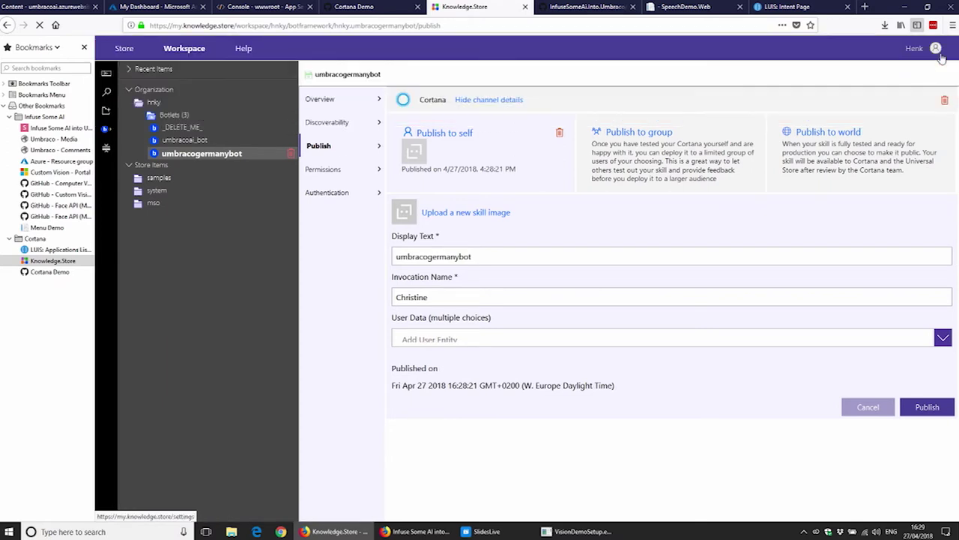
Step: Republish the skill to self with invocation name 'Lisa'
{"action": "double_click", "coordinate": [408, 300]}
{"action": "type", "text": "Lisa"}
{"action": "left_click", "coordinate": [927, 407]}
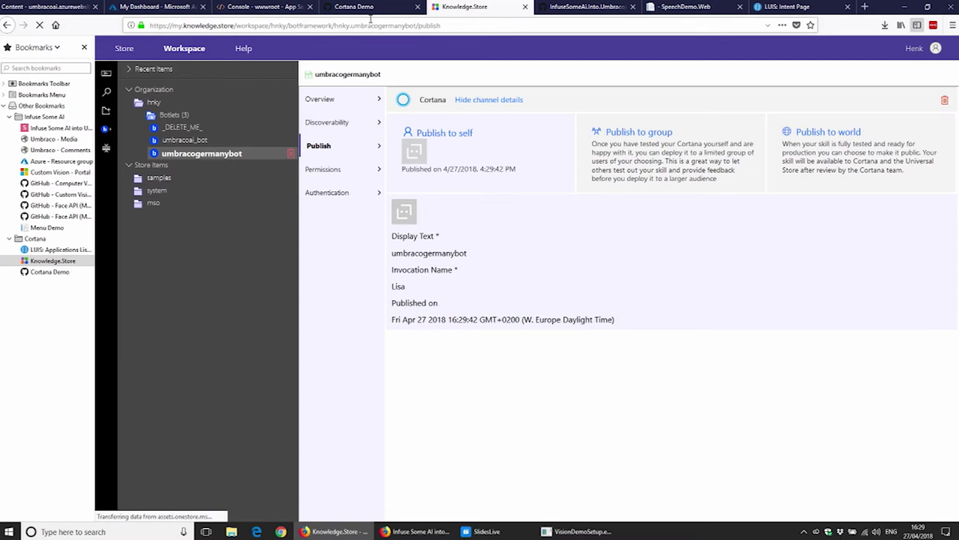
{"action": "left_click", "coordinate": [222, 17]}
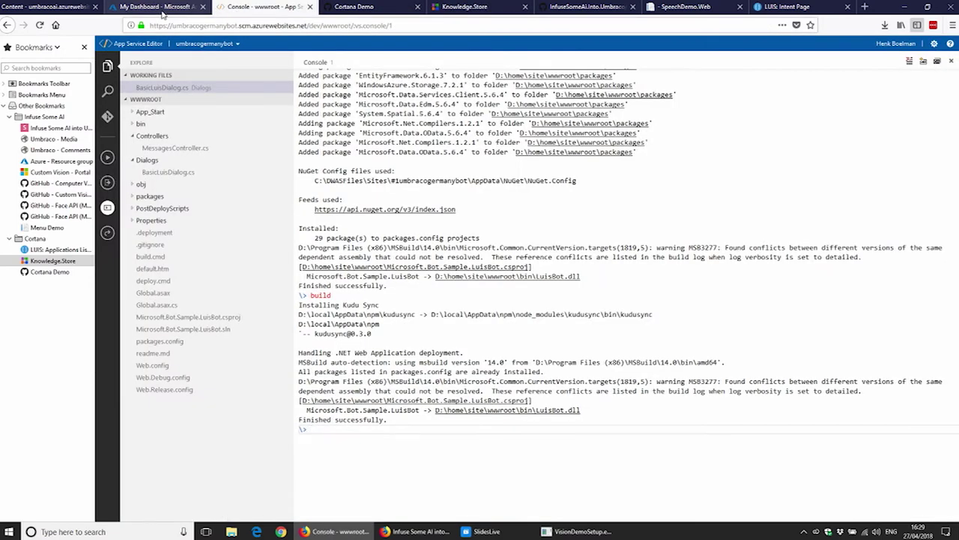
Step: Ask Cortana 'ask lisa hello' and close the Bing results window that opens instead
{"action": "left_click", "coordinate": [162, 10]}
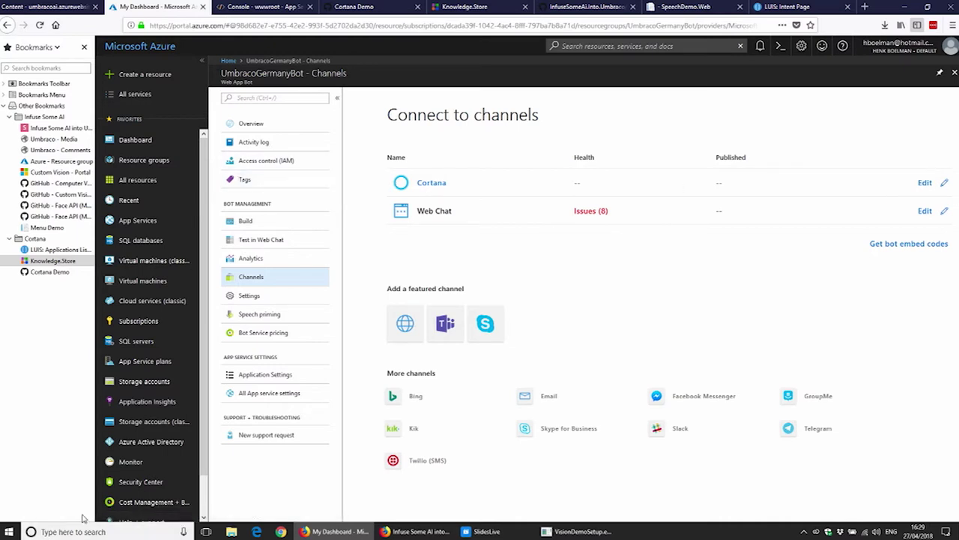
{"action": "left_click", "coordinate": [118, 532]}
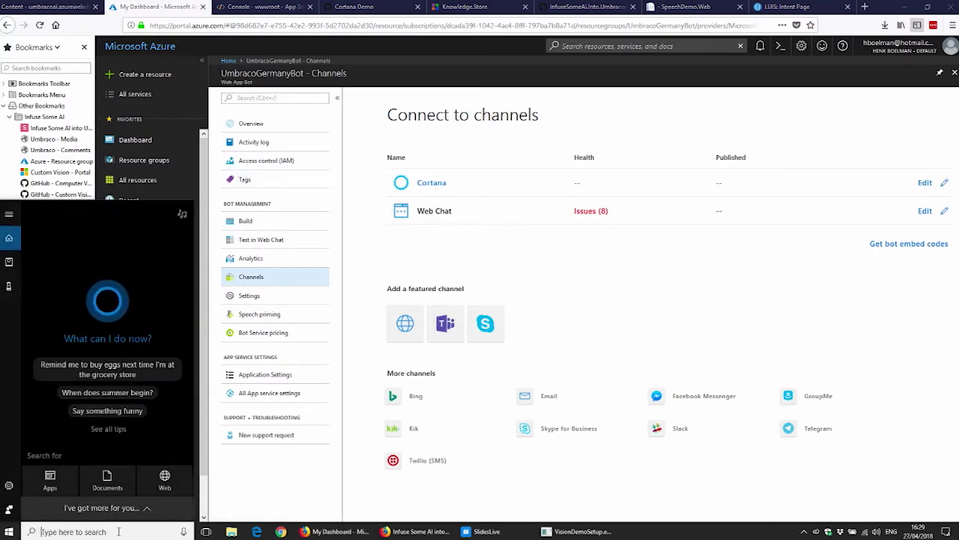
{"action": "type", "text": "ask lisa"}
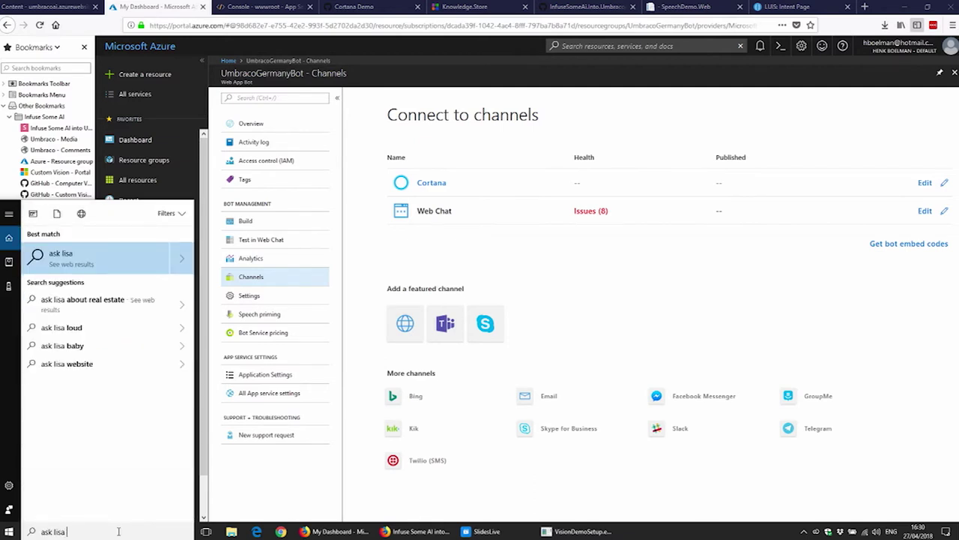
{"action": "type", "text": " hello"}
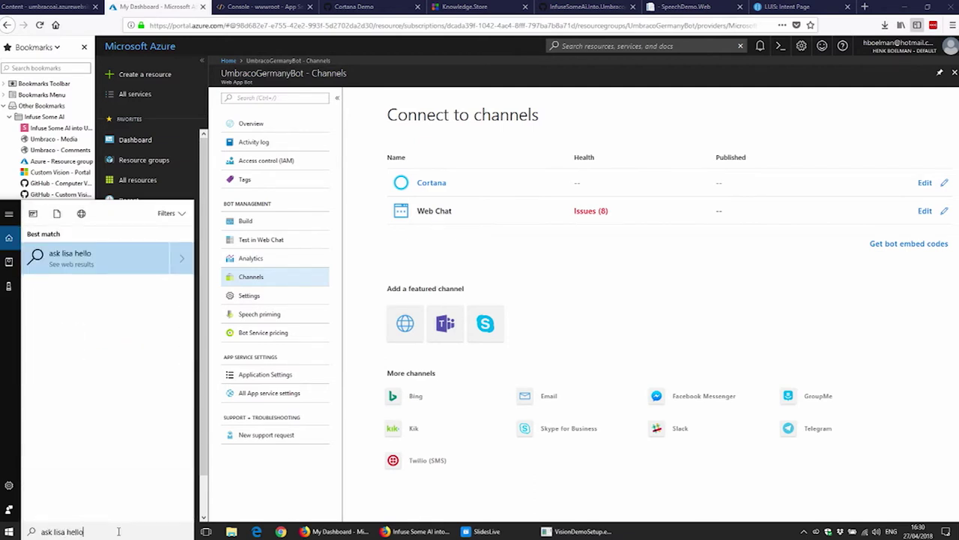
{"action": "key", "text": "Return"}
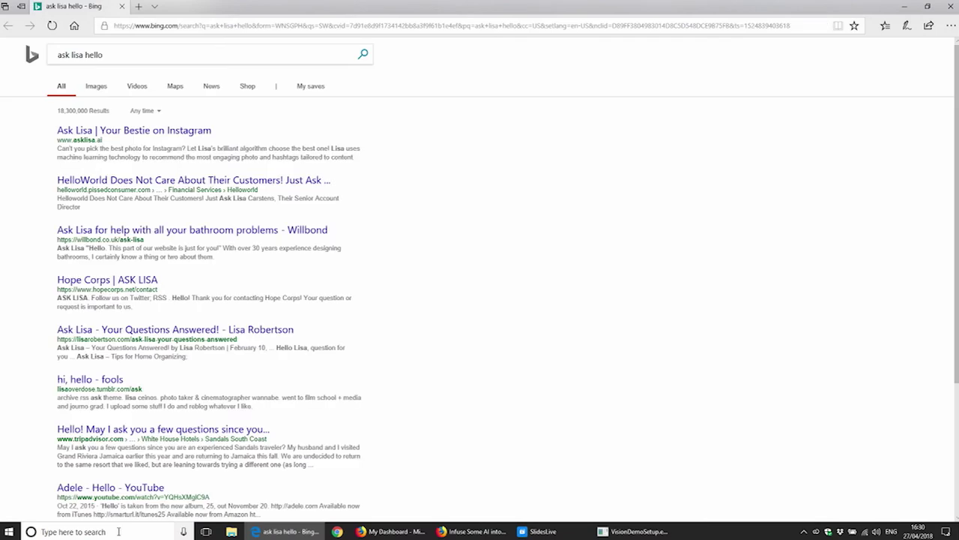
{"action": "left_click", "coordinate": [949, 6]}
Step: Resubmit 'ask lisa hello' and allow Cortana to share the request with the bot
{"action": "left_click", "coordinate": [11, 532]}
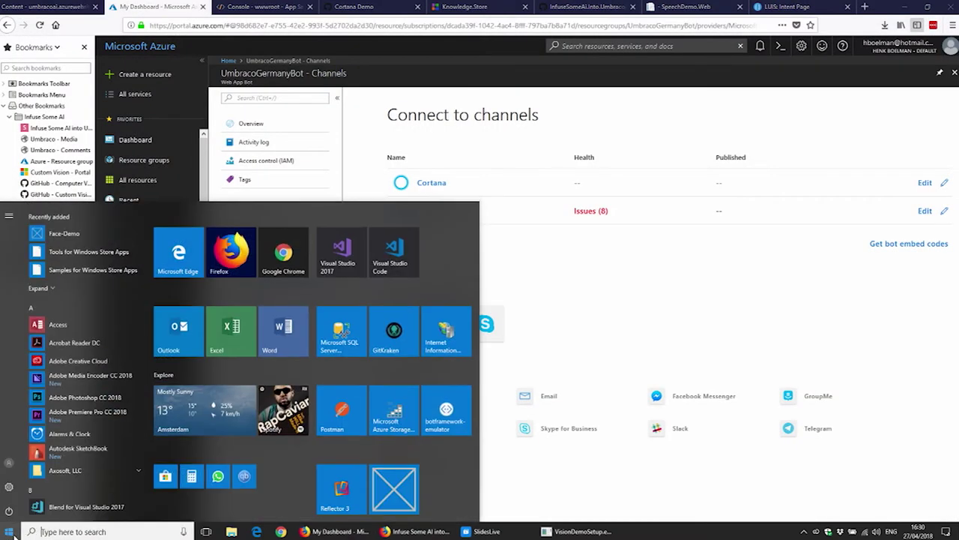
{"action": "type", "text": "ask lisa"}
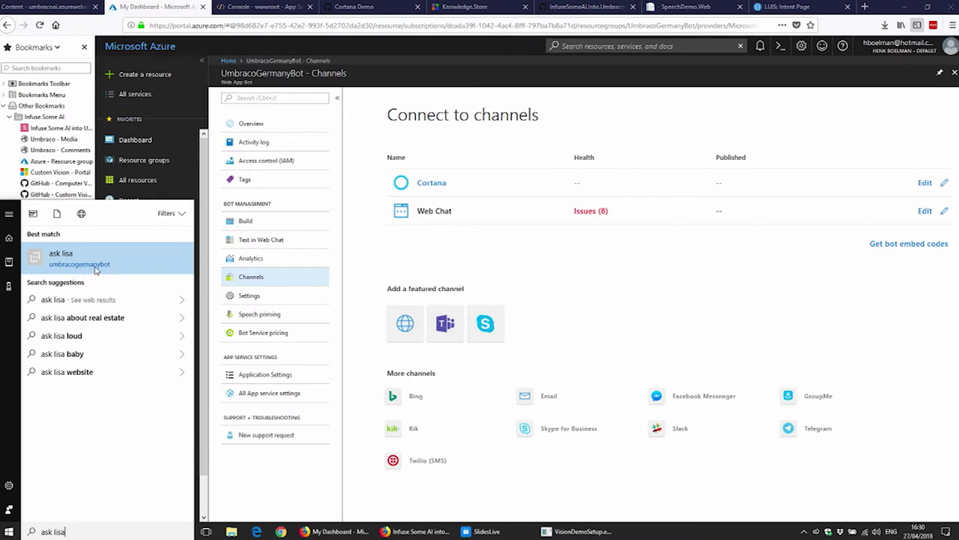
{"action": "type", "text": "llo"}
{"action": "key", "text": "Return"}
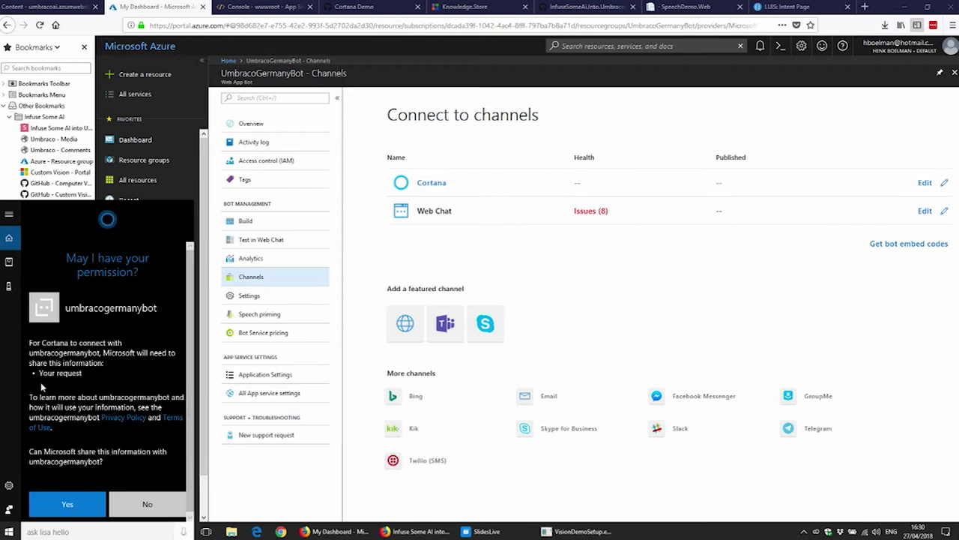
{"action": "left_click_drag", "start_coordinate": [60, 380], "coordinate": [72, 386]}
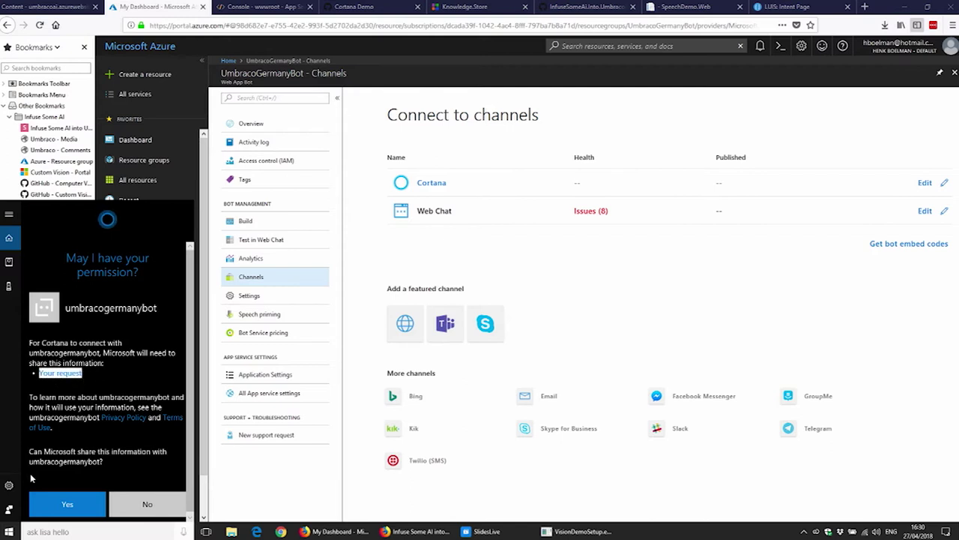
{"action": "left_click", "coordinate": [82, 504]}
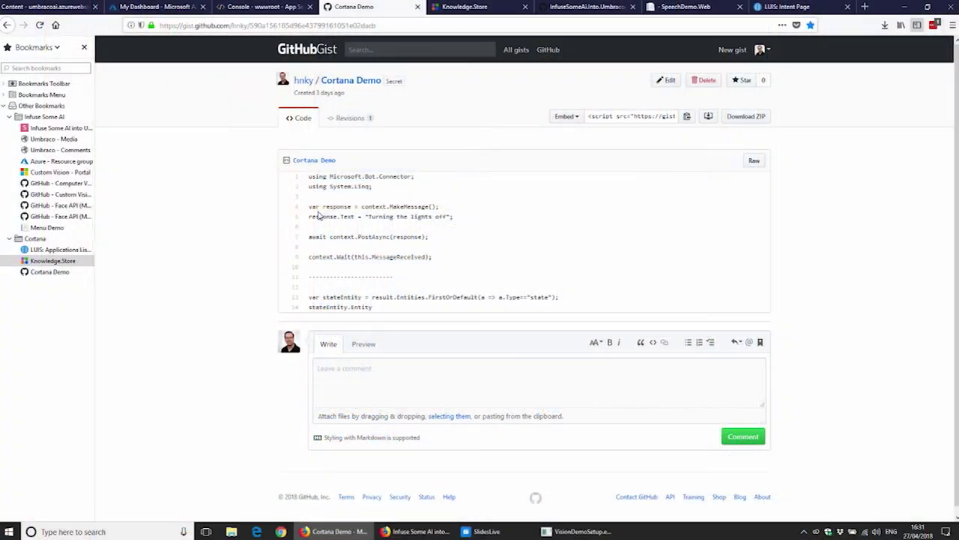
Step: Replace the TurnOnOff handler body in BasicLuisDialog.cs with the gist's 'Turning the lights off' reply code
{"action": "left_click_drag", "start_coordinate": [312, 206], "coordinate": [472, 264]}
{"action": "key", "text": "ctrl+c"}
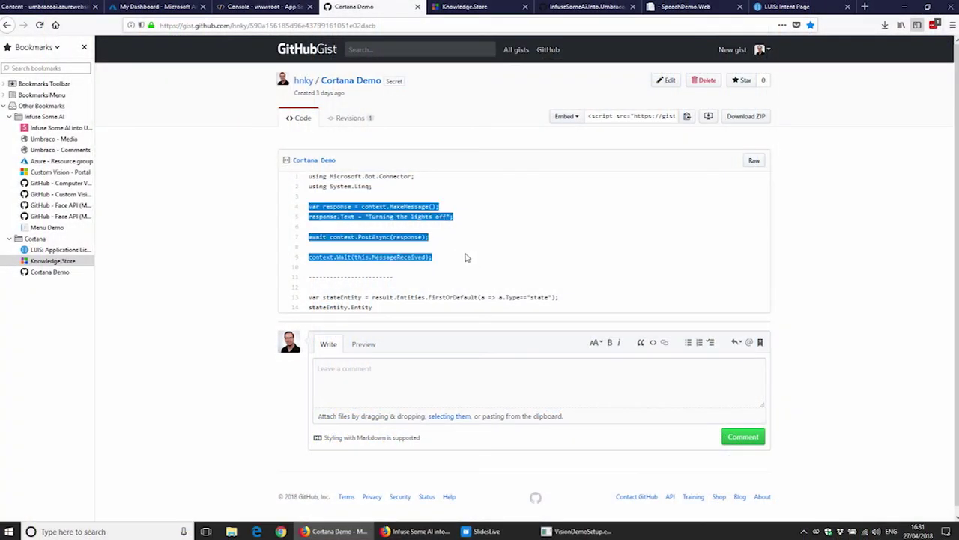
{"action": "left_click", "coordinate": [171, 7]}
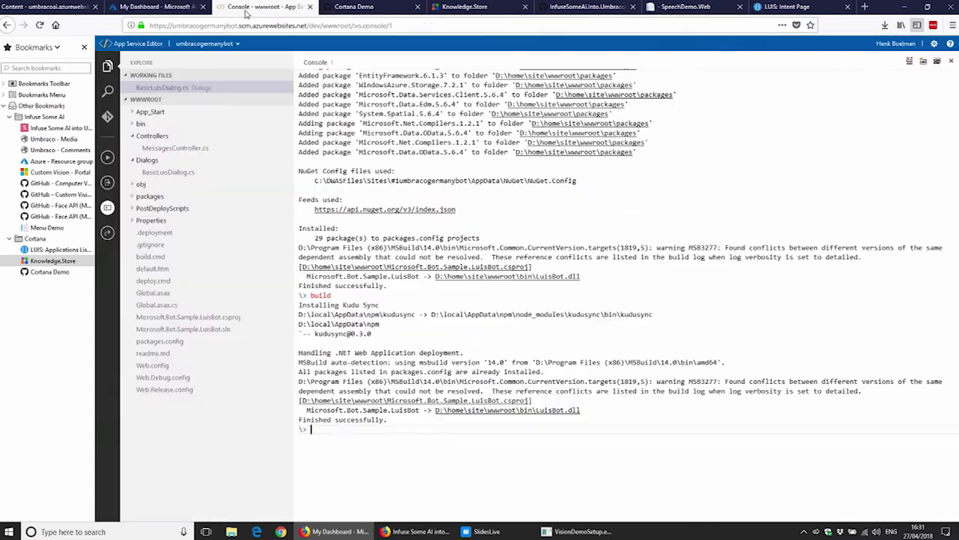
{"action": "left_click", "coordinate": [262, 6]}
{"action": "left_click", "coordinate": [171, 172]}
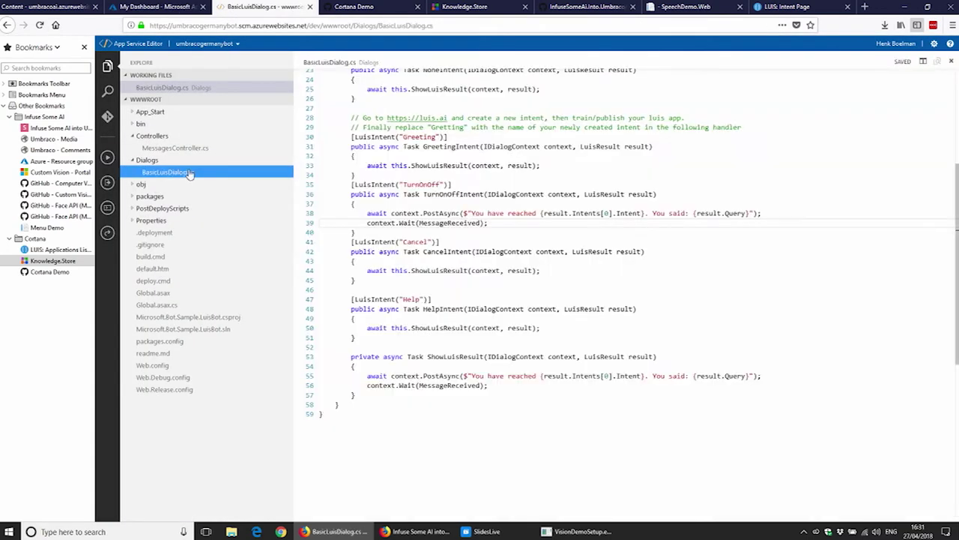
{"action": "left_click_drag", "start_coordinate": [499, 225], "coordinate": [280, 214]}
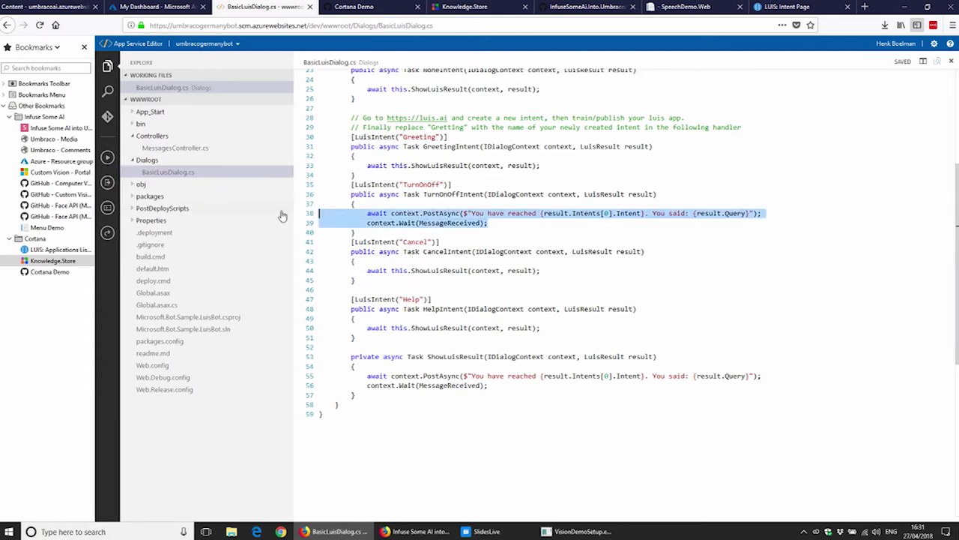
{"action": "key", "text": "ctrl+v"}
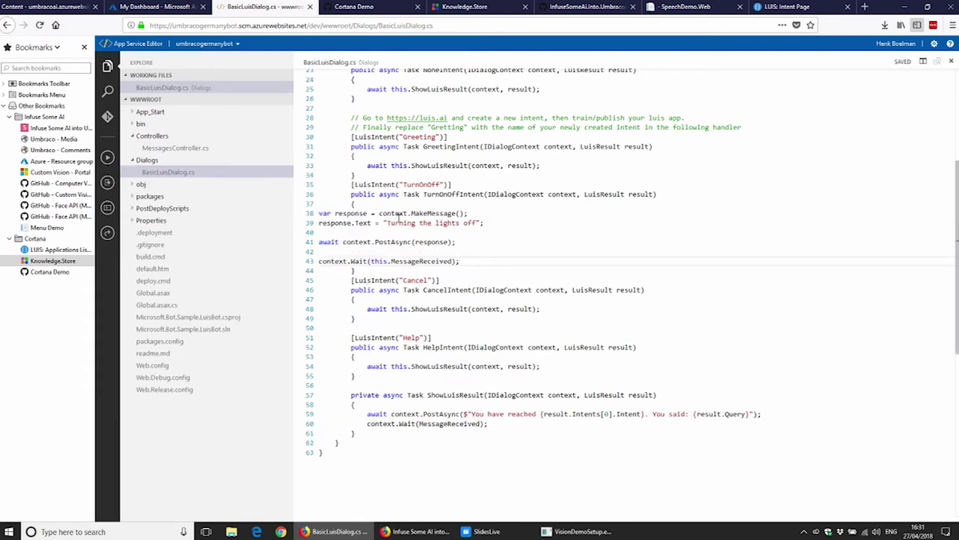
Step: Duplicate the response.Text line as response.Speak so the reply is also spoken
{"action": "left_click", "coordinate": [395, 213]}
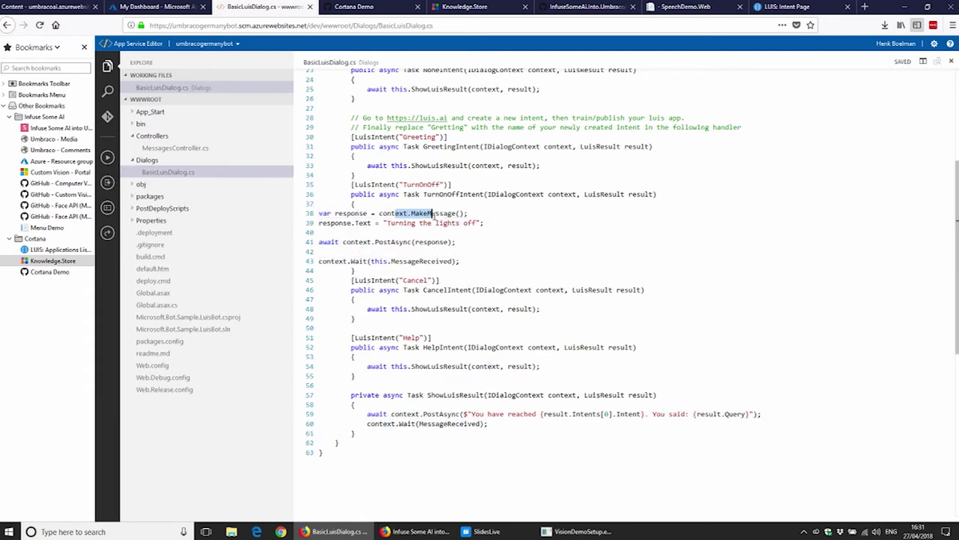
{"action": "double_click", "coordinate": [363, 222]}
{"action": "left_click_drag", "start_coordinate": [508, 225], "coordinate": [308, 225]}
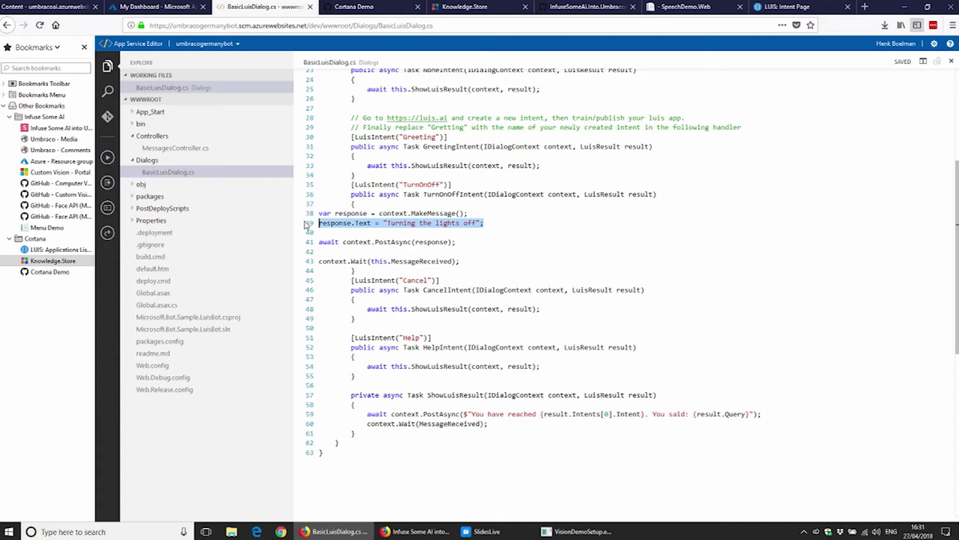
{"action": "key", "text": "ctrl+c"}
{"action": "left_click", "coordinate": [342, 232]}
{"action": "key", "text": "ctrl+v"}
{"action": "double_click", "coordinate": [362, 233]}
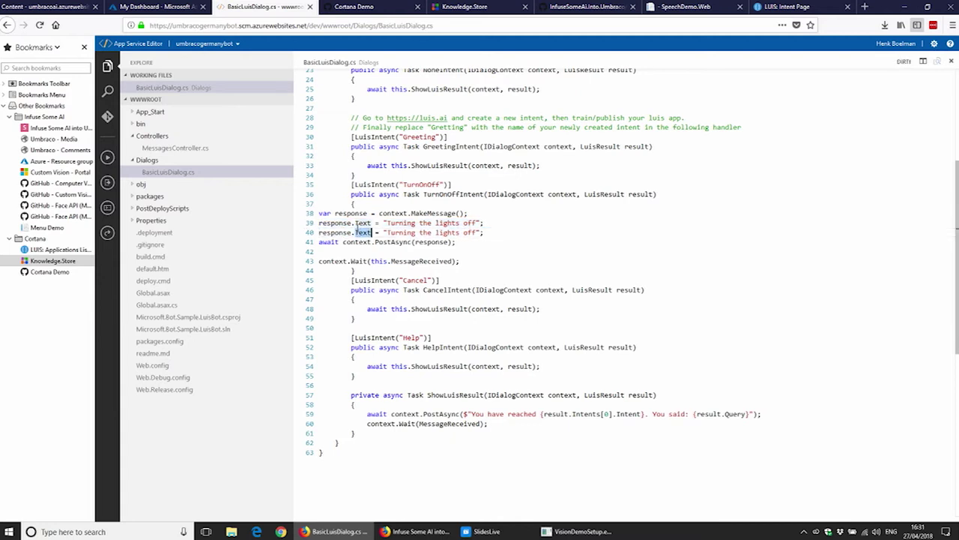
{"action": "type", "text": "Speak"}
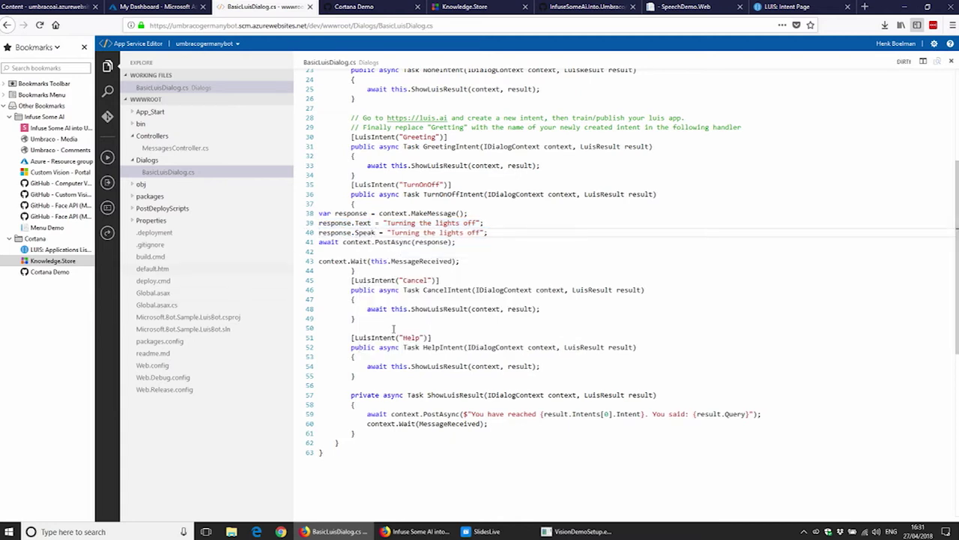
Step: Rebuild the bot by rerunning the build command in the Console
{"action": "left_click", "coordinate": [604, 306]}
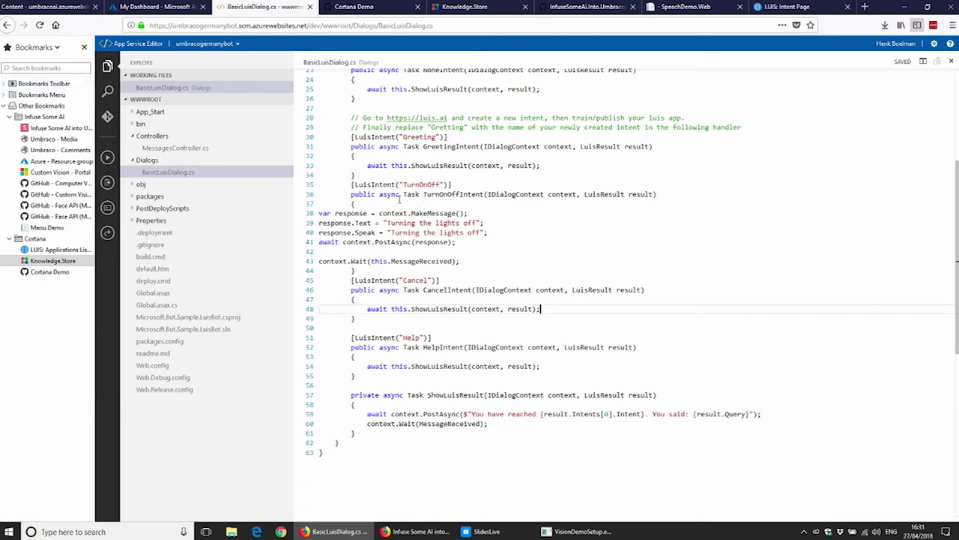
{"action": "left_click", "coordinate": [107, 207]}
{"action": "key", "text": "Up"}
{"action": "key", "text": "Return"}
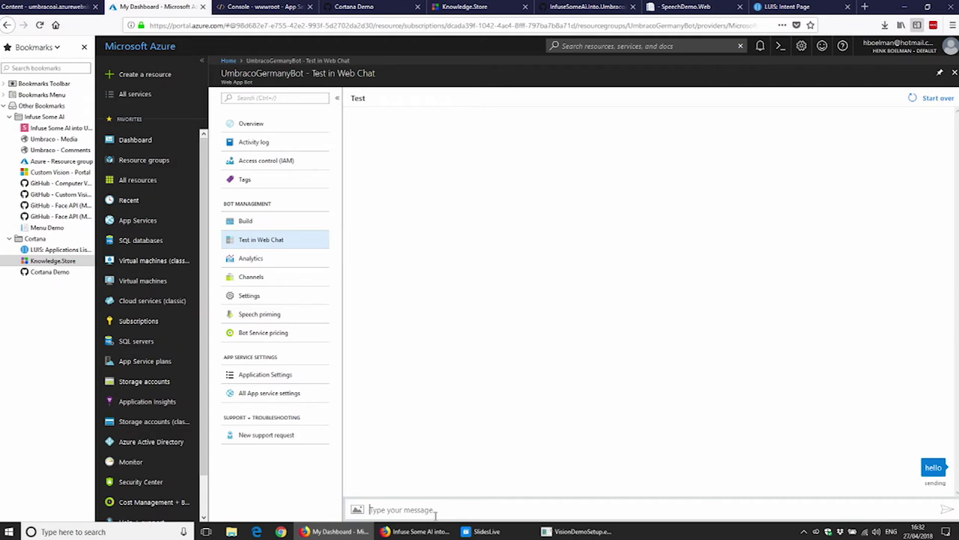
Step: Send 'hello' to UmbracoGermanyBot in the Test in Web Chat blade
{"action": "mouse_move", "coordinate": [416, 531]}
Step: Ask Cortana 'ask lisa turn off the light', resubmitting the query when the bot doesn't respond
{"action": "left_click", "coordinate": [88, 532]}
{"action": "type", "text": "ask lisa turn off th"}
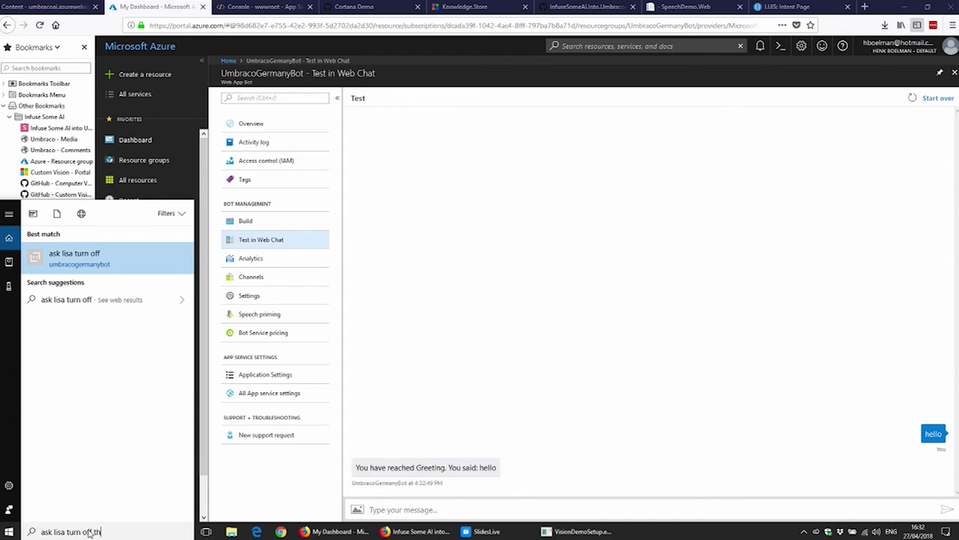
{"action": "type", "text": "e light"}
{"action": "key", "text": "Return"}
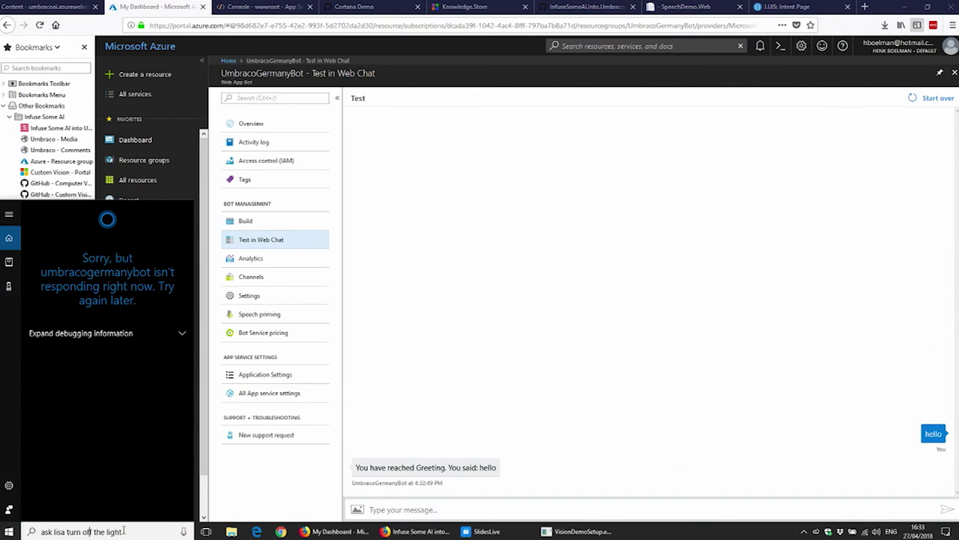
{"action": "left_click", "coordinate": [151, 533]}
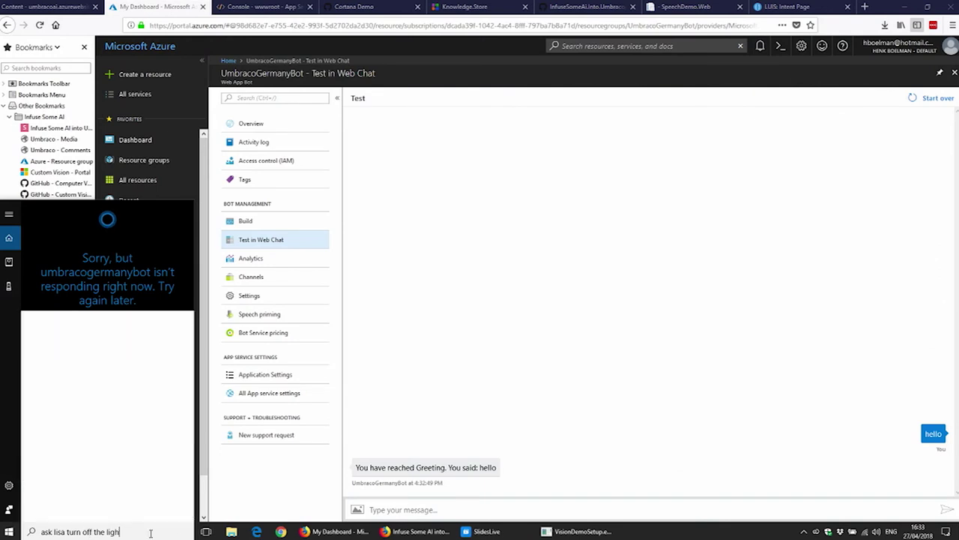
{"action": "type", "text": "t"}
{"action": "key", "text": "Return"}
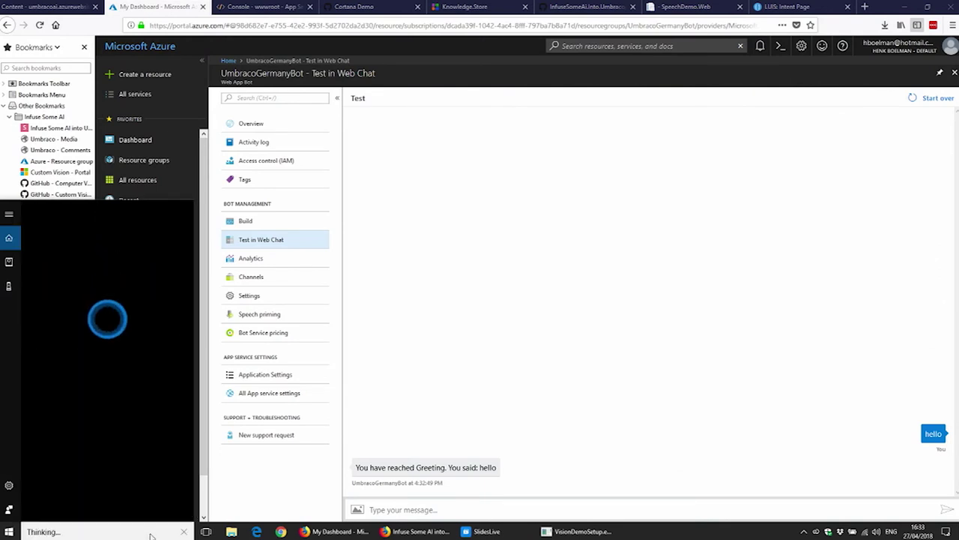